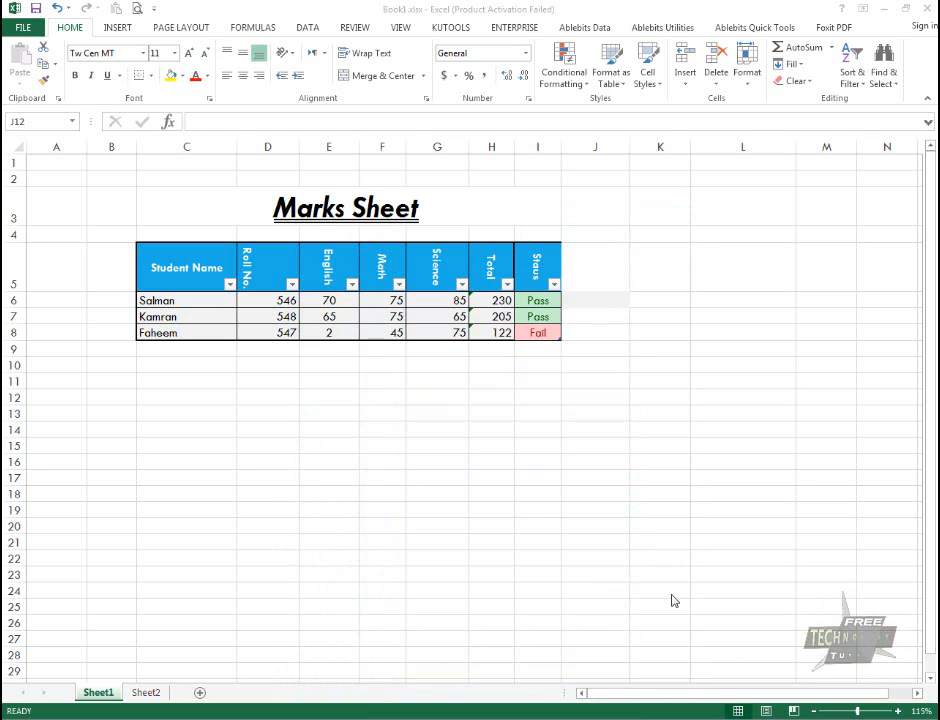
left_click(462, 516)
left_click(280, 392)
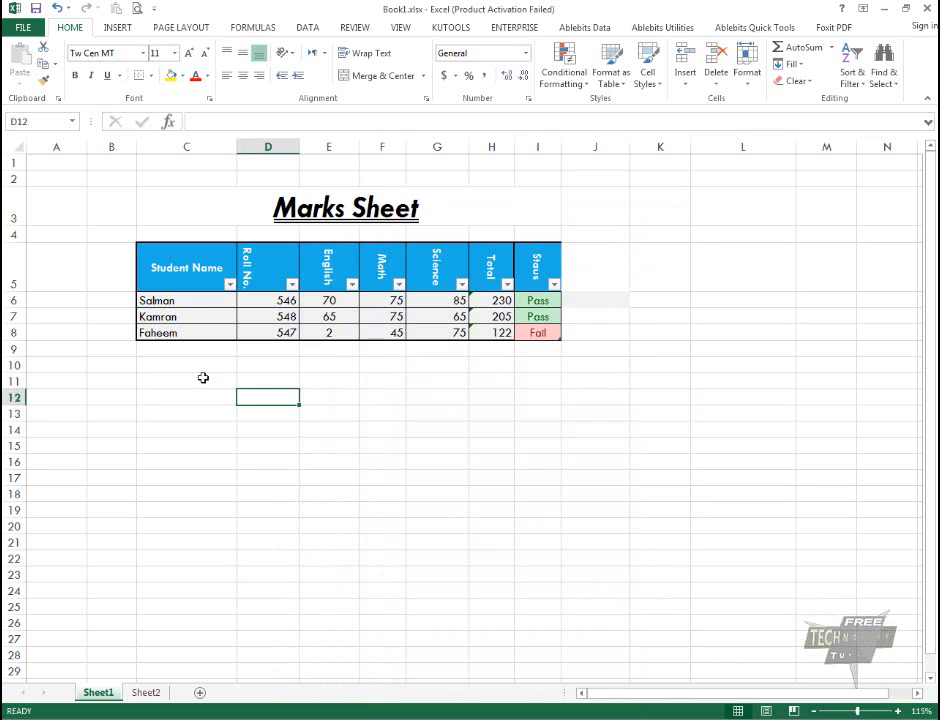
left_click_drag(190, 365, 393, 527)
left_click(329, 477)
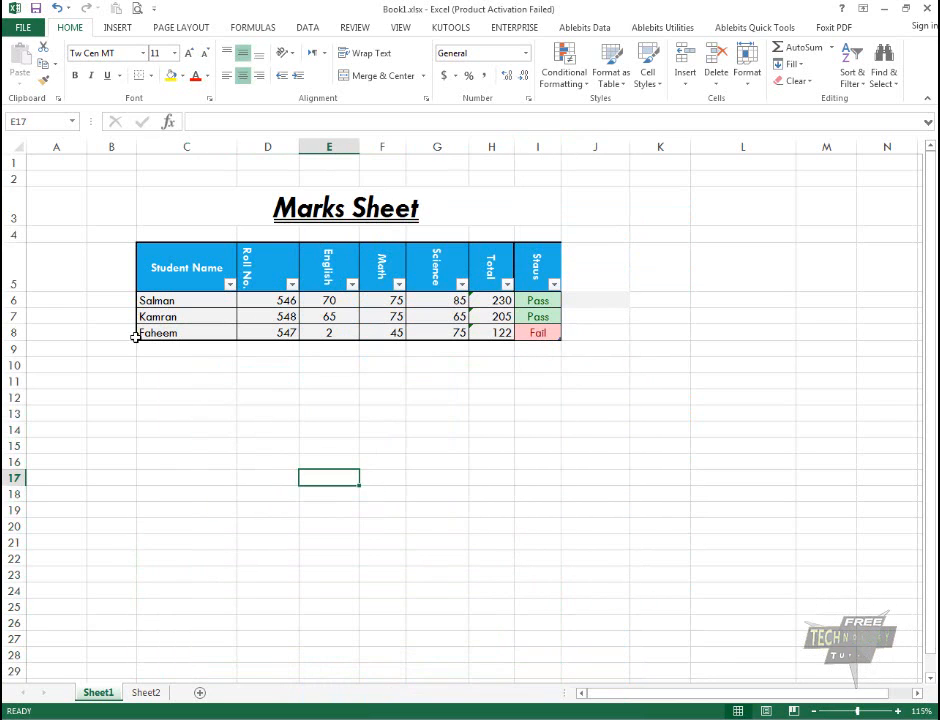
left_click(162, 368)
left_click_drag(153, 378, 520, 522)
left_click(287, 429)
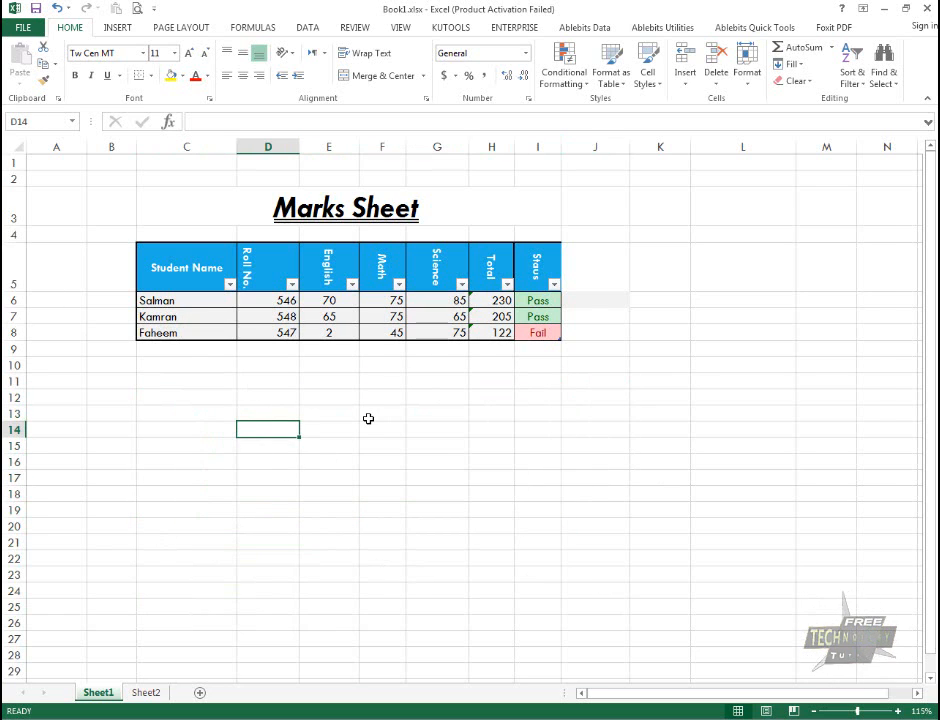
left_click(249, 413)
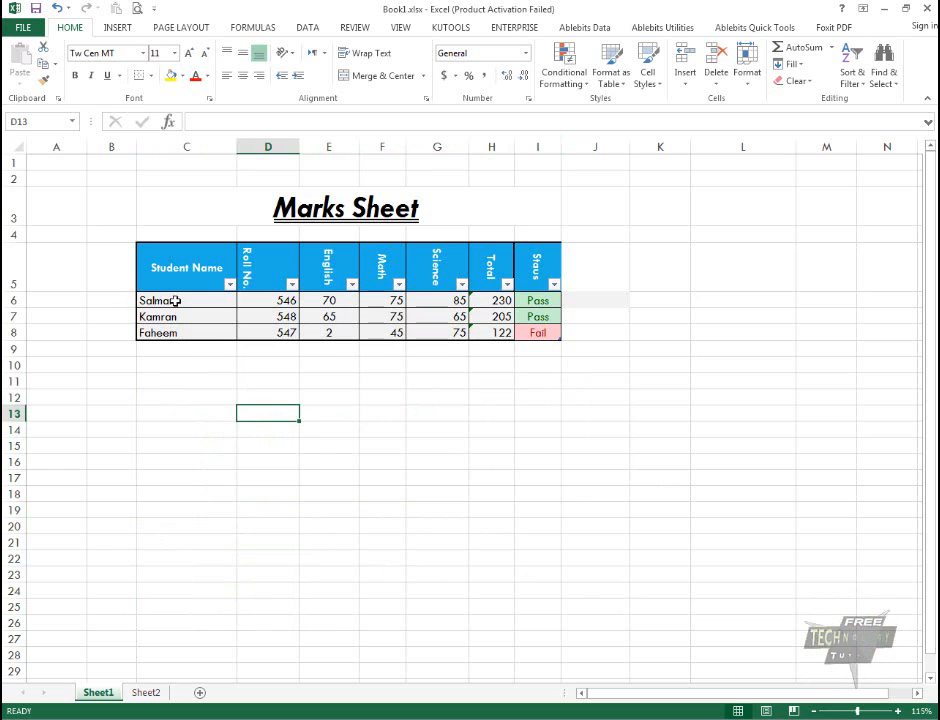
left_click(104, 427)
left_click(325, 413)
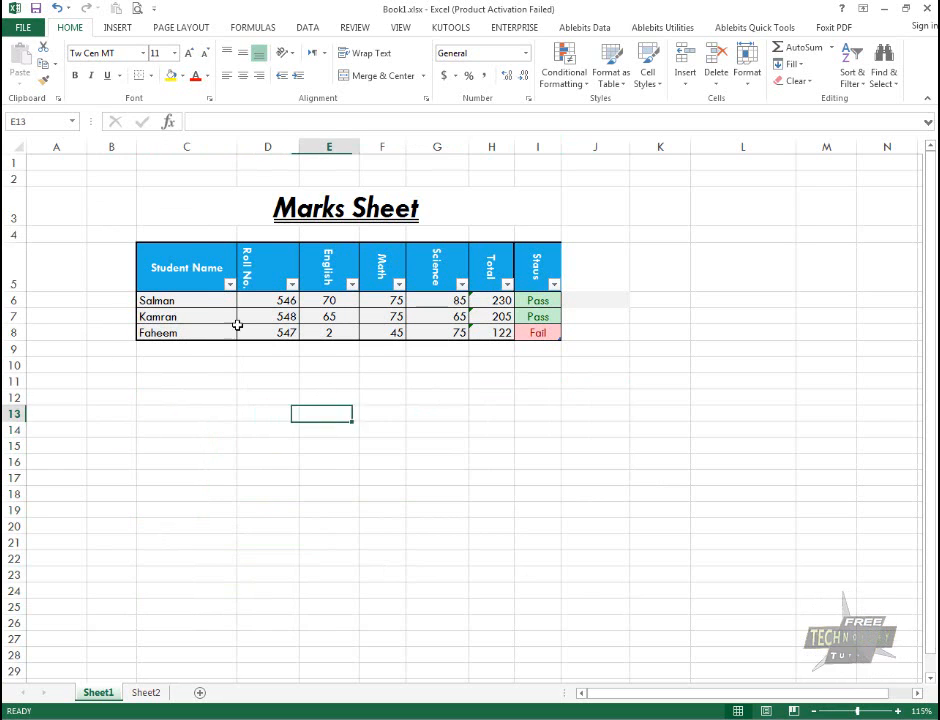
Select the whole marks table, from the Student Name header to the last Staus cell (C5:I8), as chart data.
left_click(116, 30)
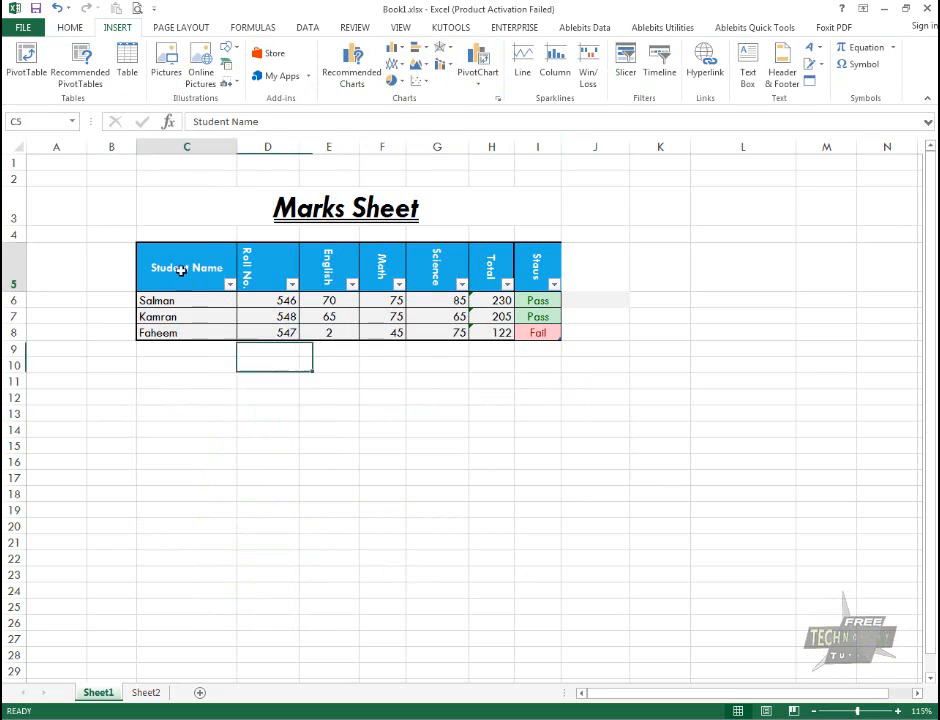
left_click_drag(185, 269, 548, 333)
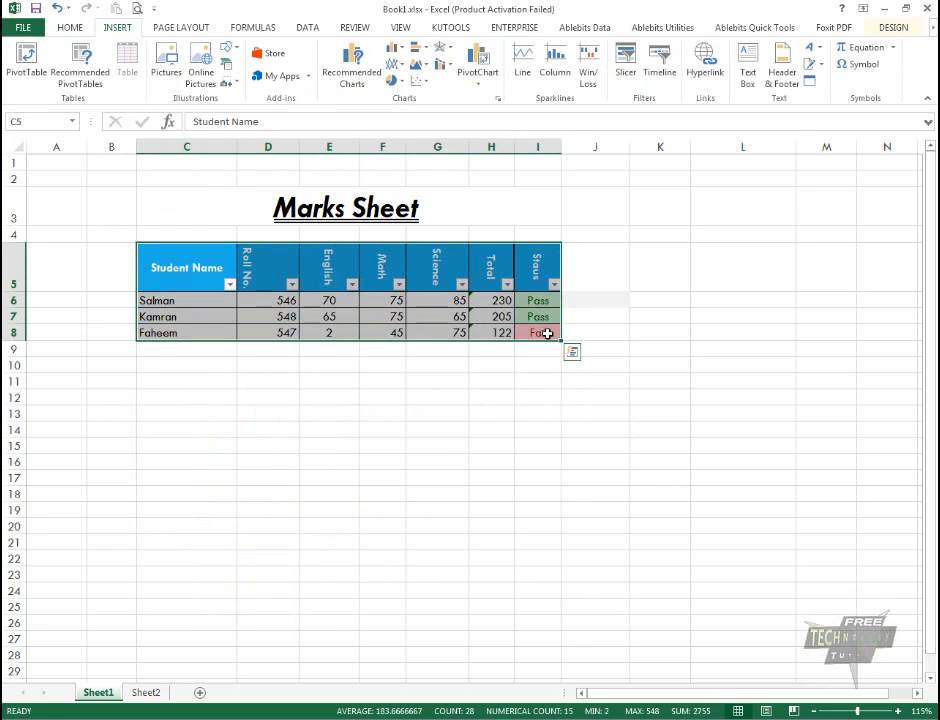
Preview the column, line, pie, bar and area chart types for the selected marks table.
left_click(396, 48)
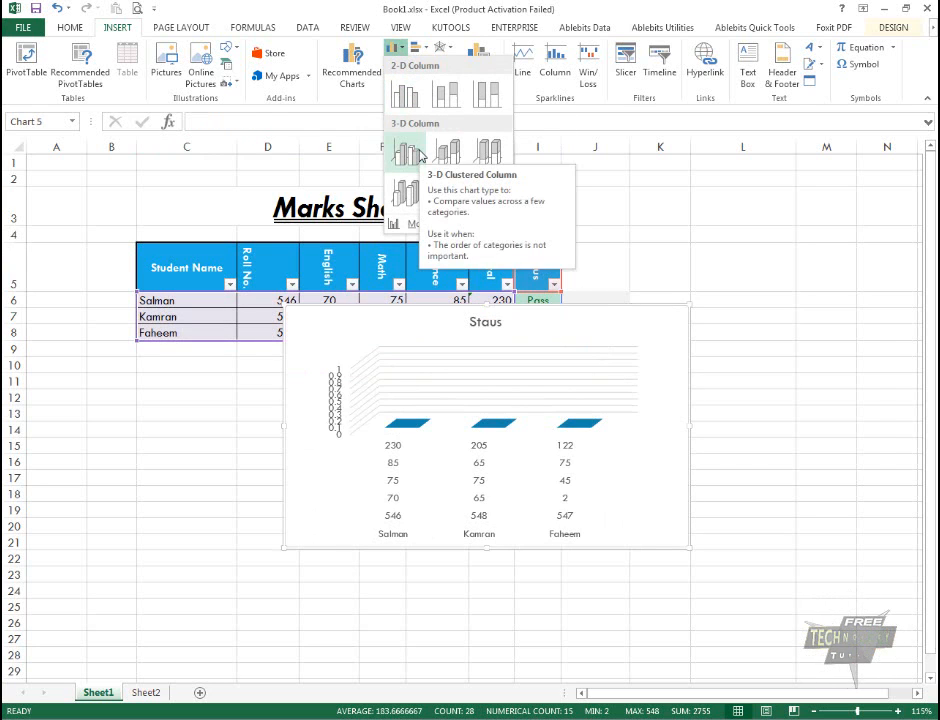
left_click(402, 48)
left_click(402, 67)
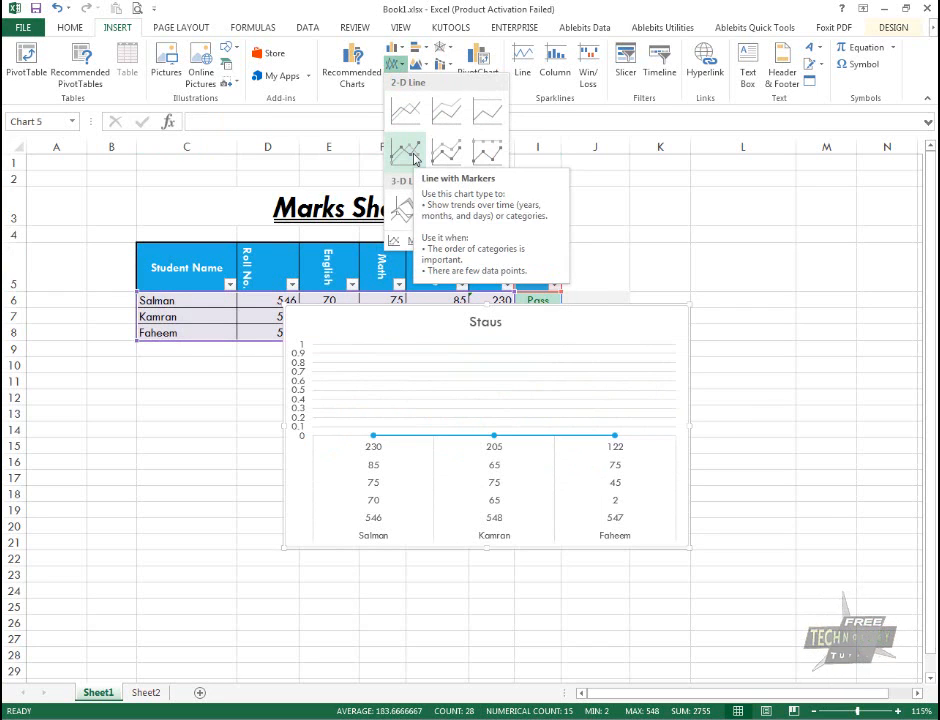
left_click(397, 66)
left_click(401, 82)
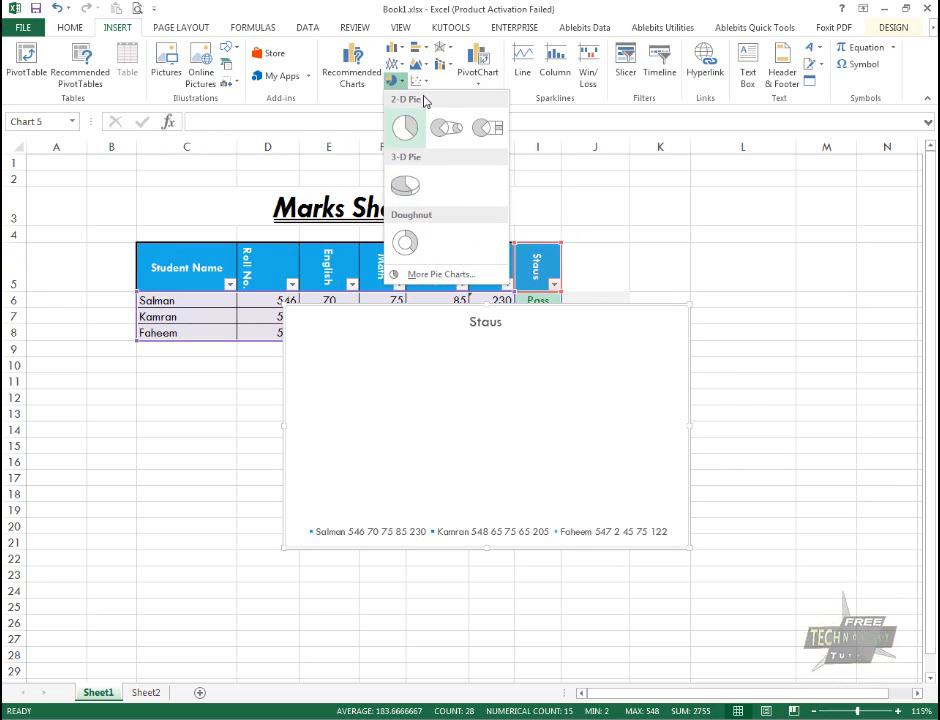
left_click(418, 50)
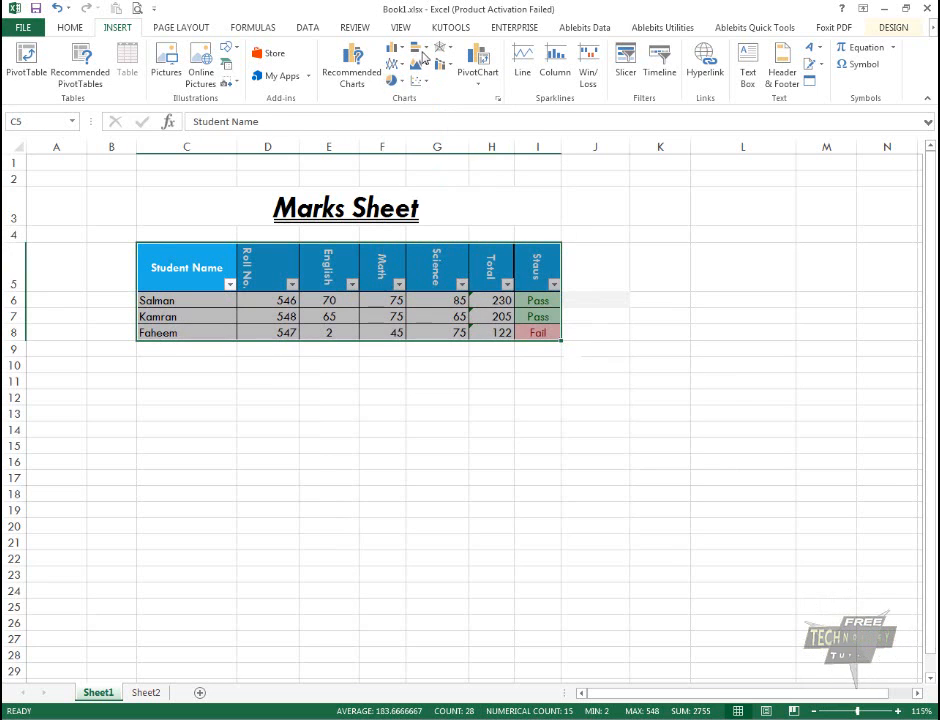
left_click(418, 50)
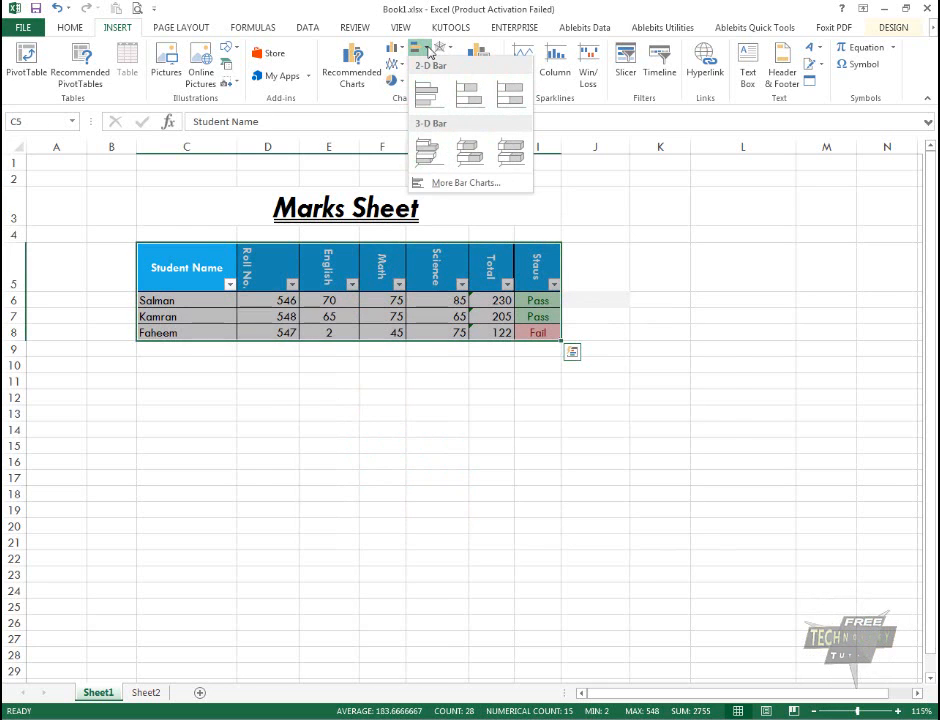
left_click(420, 66)
left_click(420, 66)
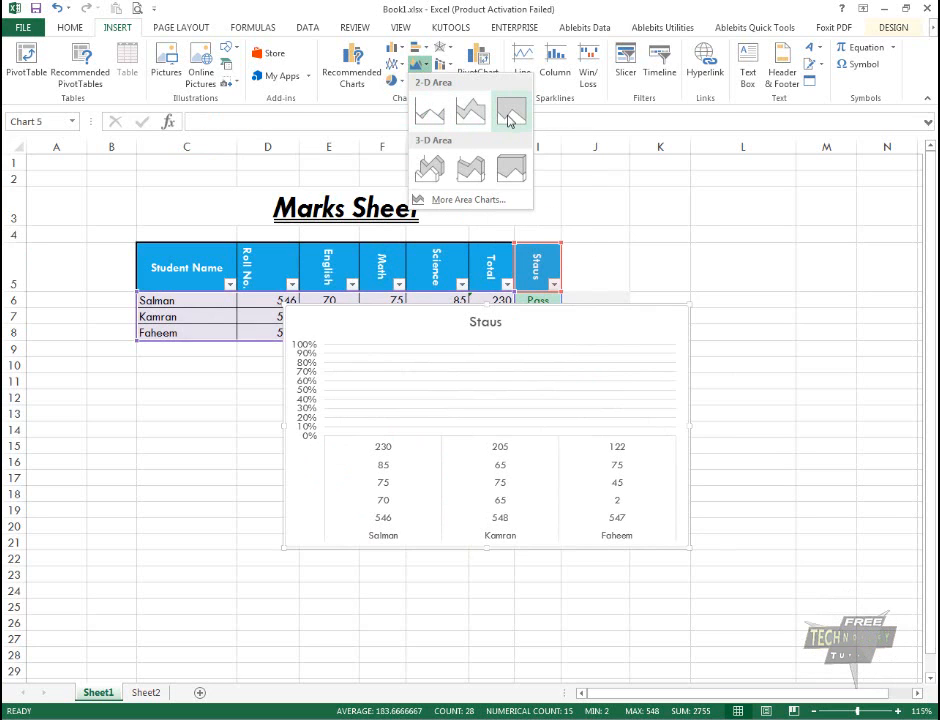
left_click(428, 67)
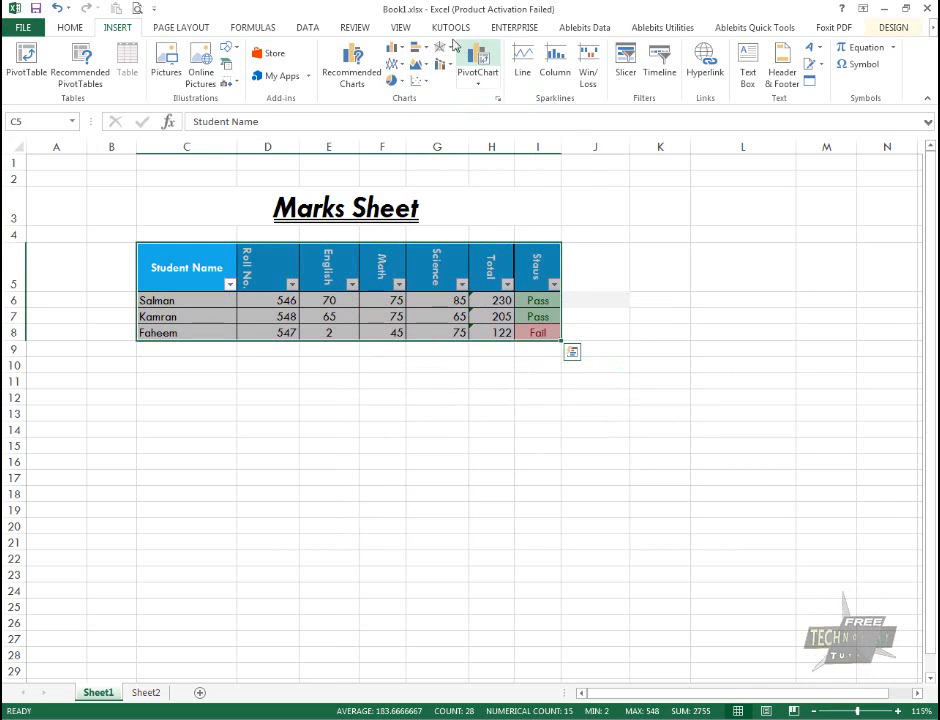
Insert a 2-D clustered column chart from the selected table and place it below the table, starting around row 12.
left_click(396, 47)
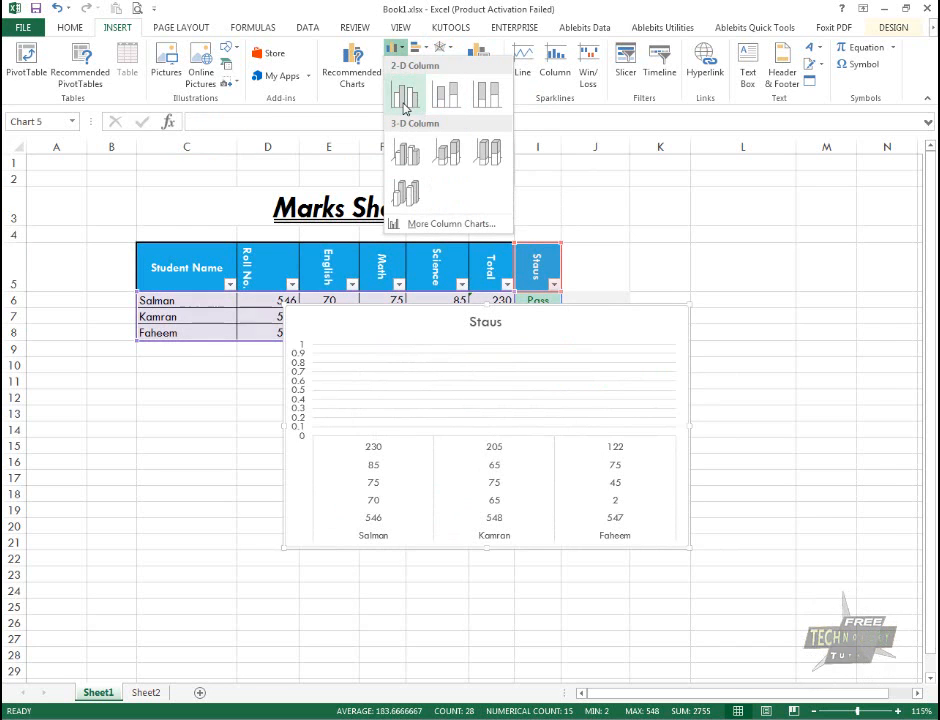
left_click(405, 98)
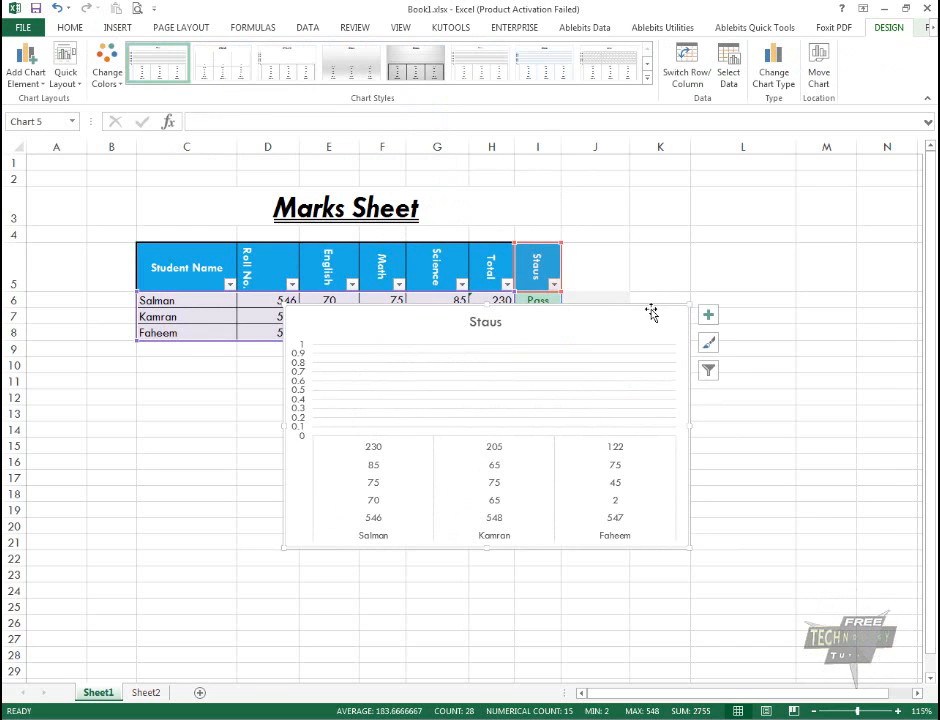
left_click_drag(651, 313, 500, 403)
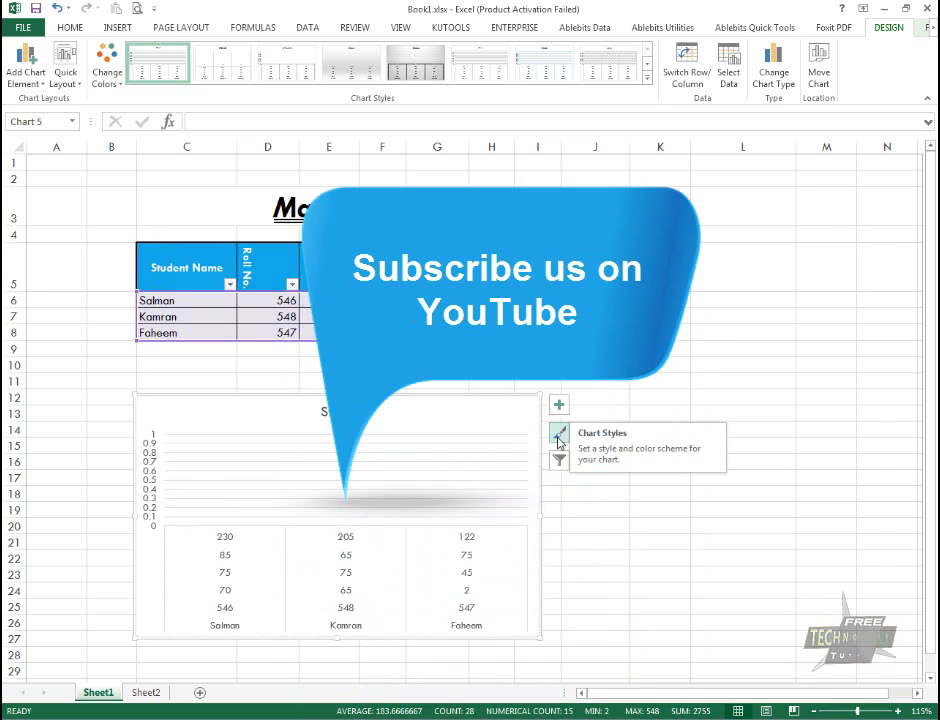
Examine the new chart's available elements, styles, color schemes and formatting options.
left_click(558, 441)
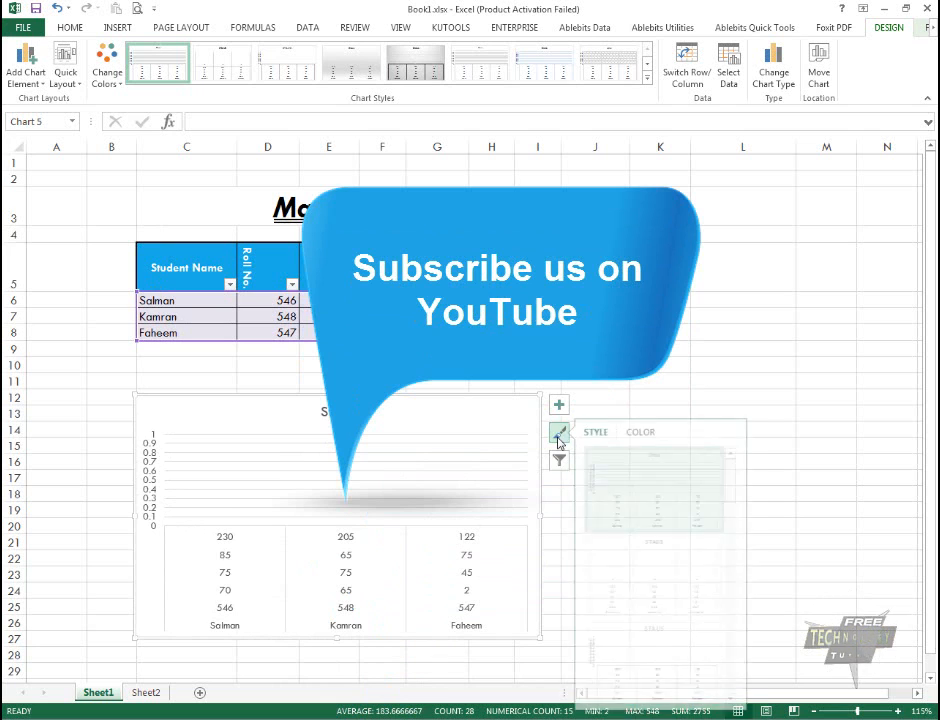
left_click(559, 404)
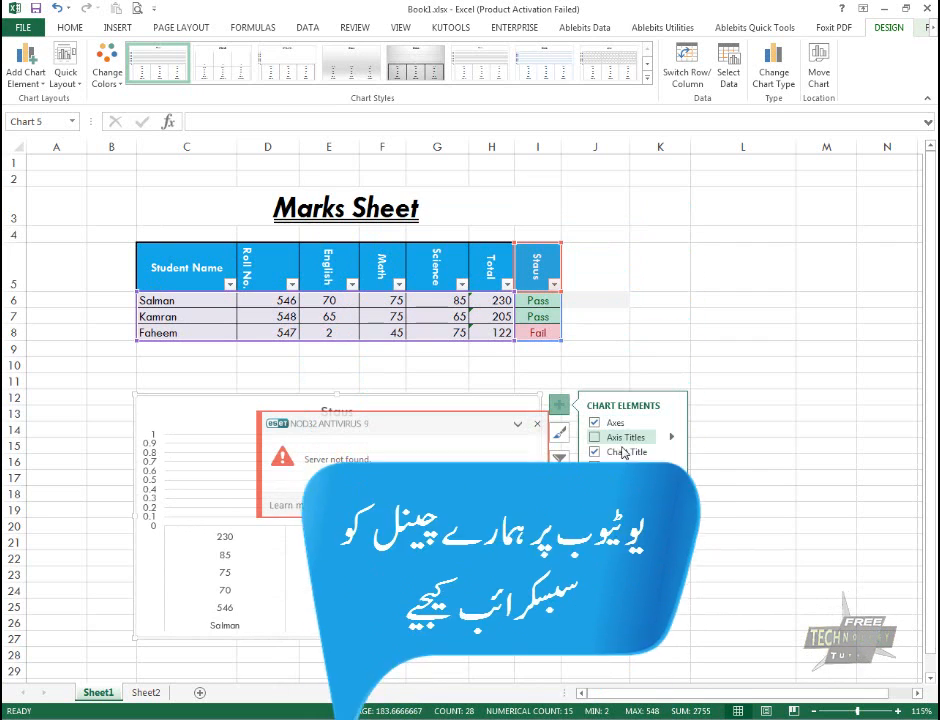
left_click(537, 424)
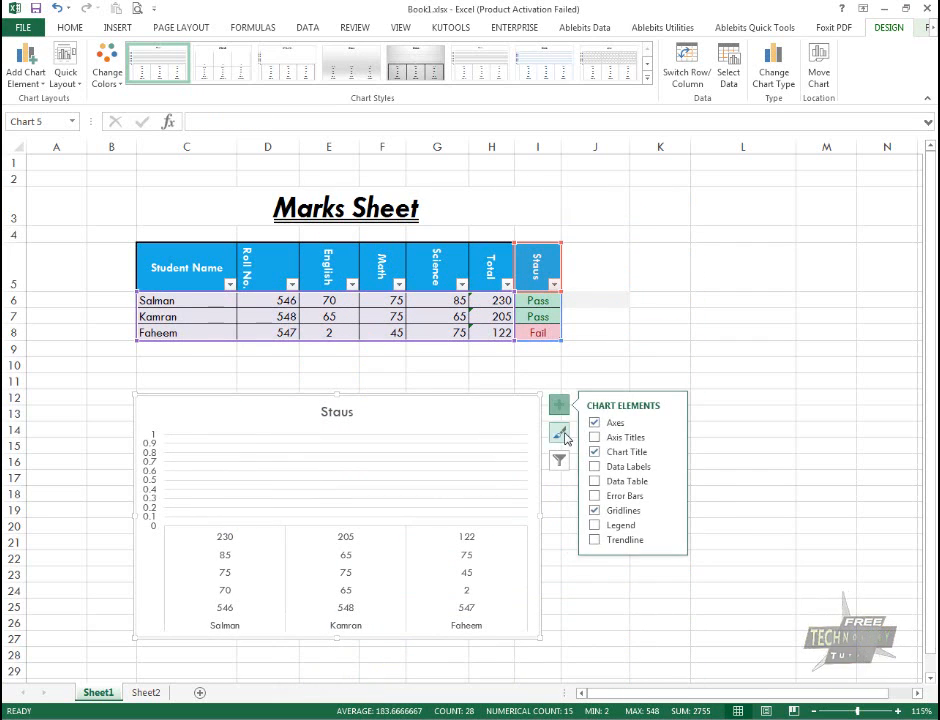
left_click(559, 432)
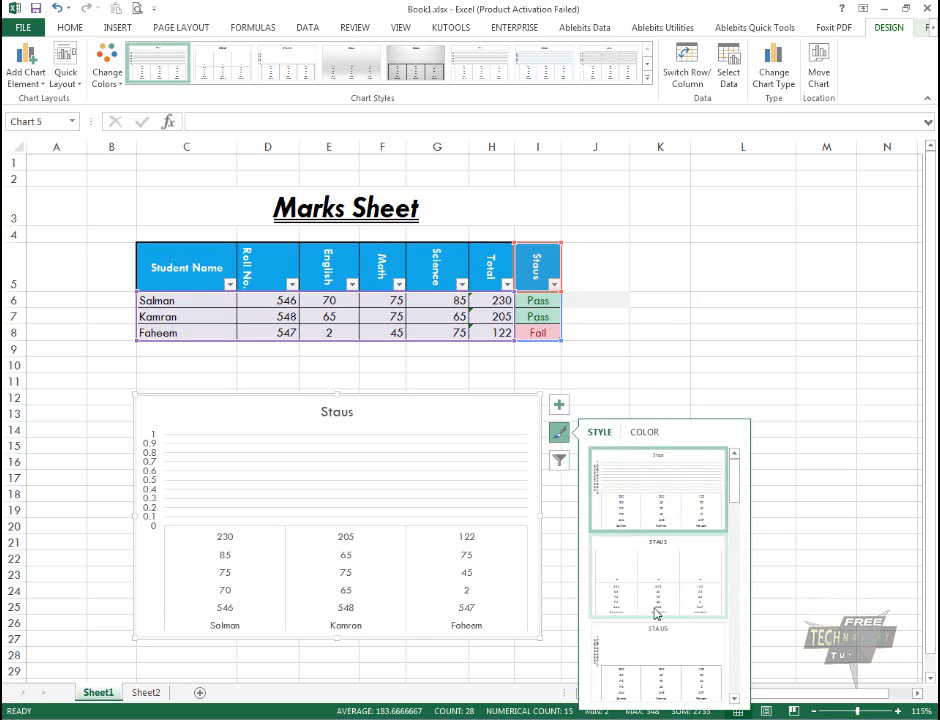
left_click(451, 457)
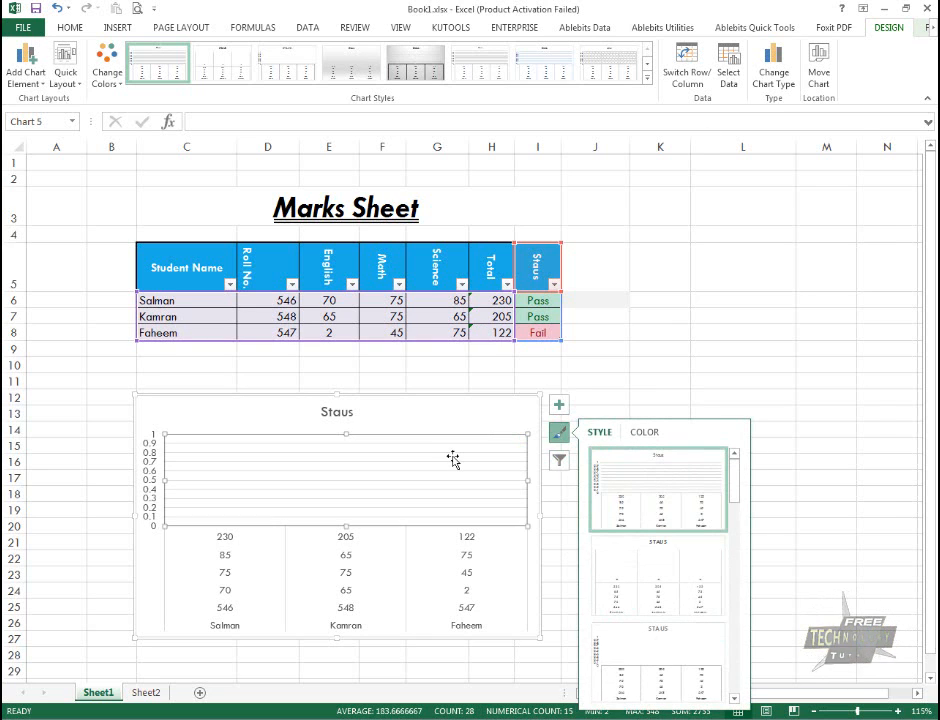
left_click(935, 30)
left_click(935, 30)
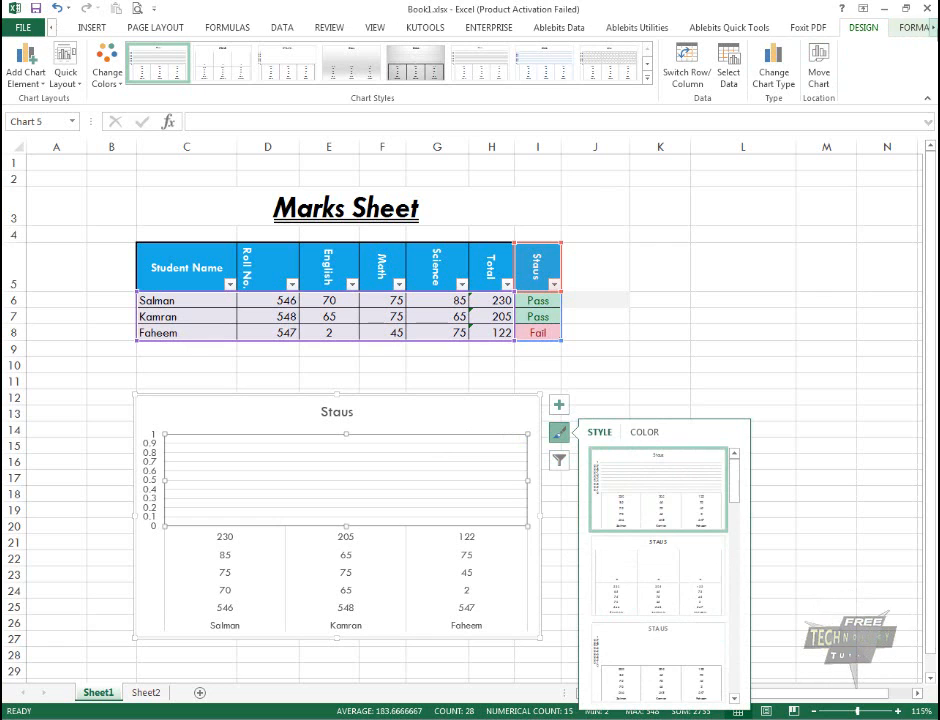
left_click(935, 30)
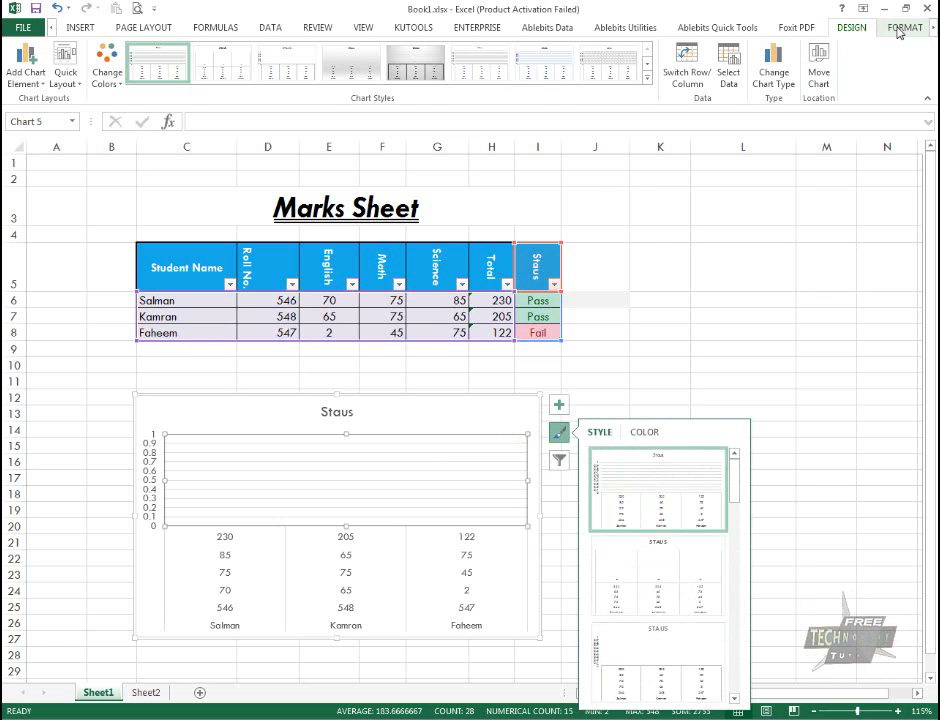
left_click(898, 30)
left_click(849, 27)
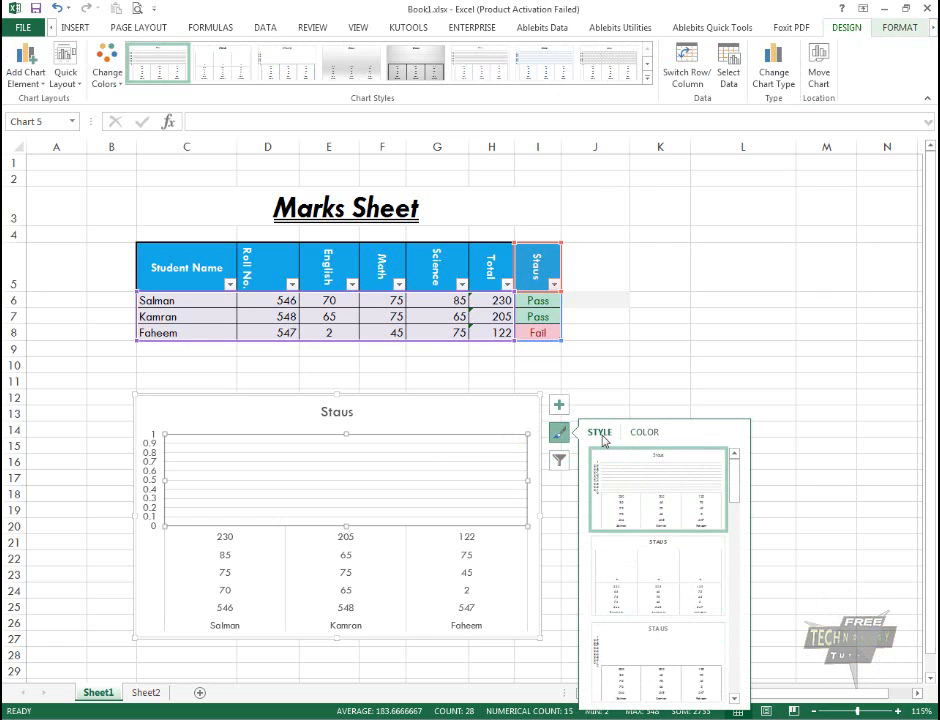
left_click(645, 436)
left_click(602, 436)
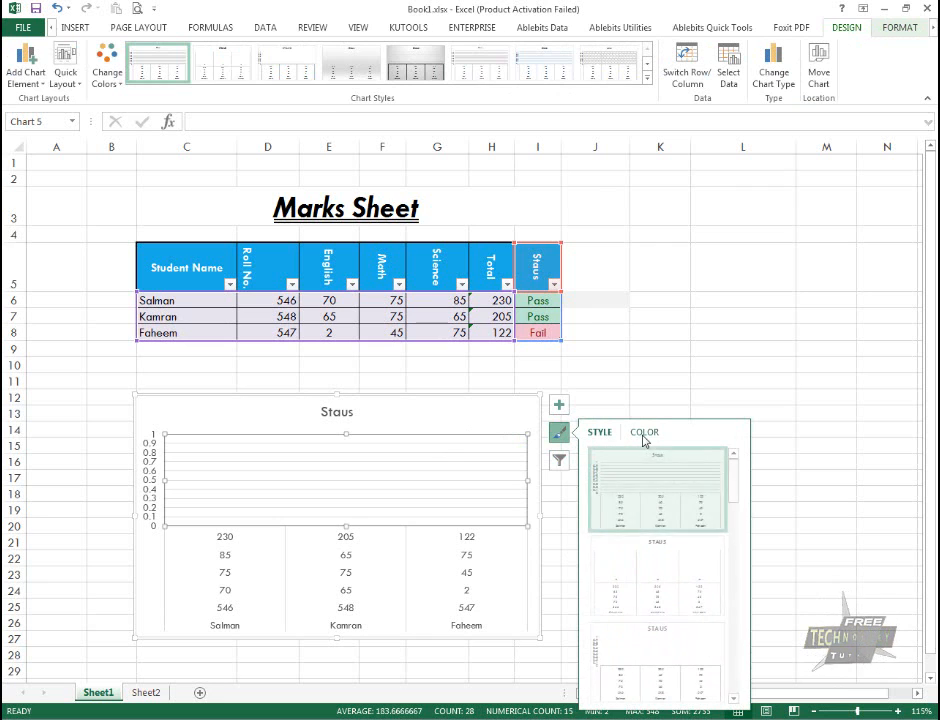
left_click(560, 461)
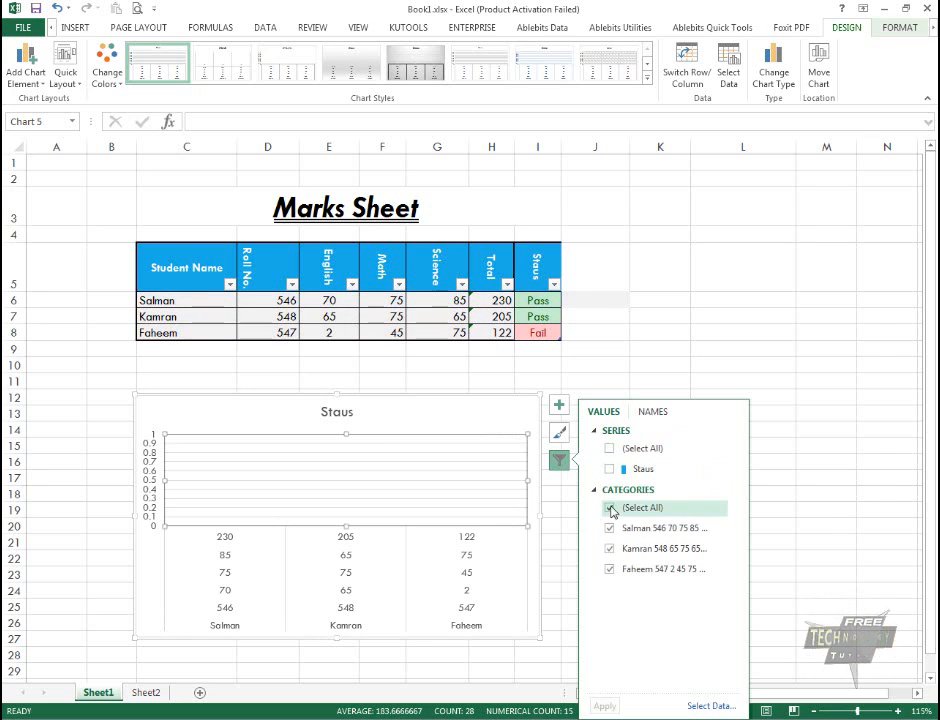
left_click(613, 512)
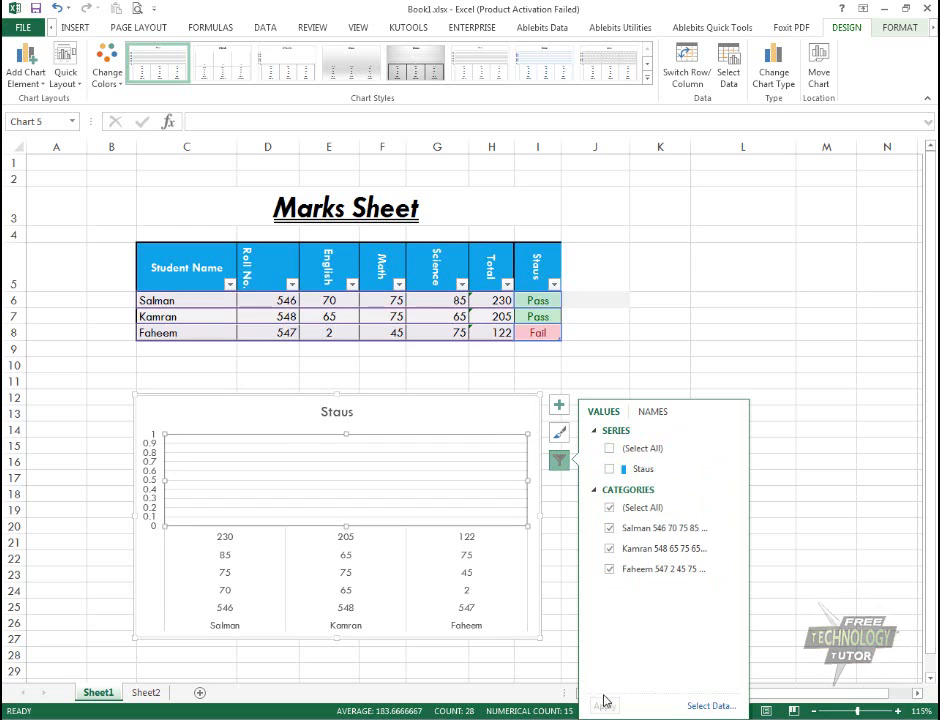
left_click(712, 706)
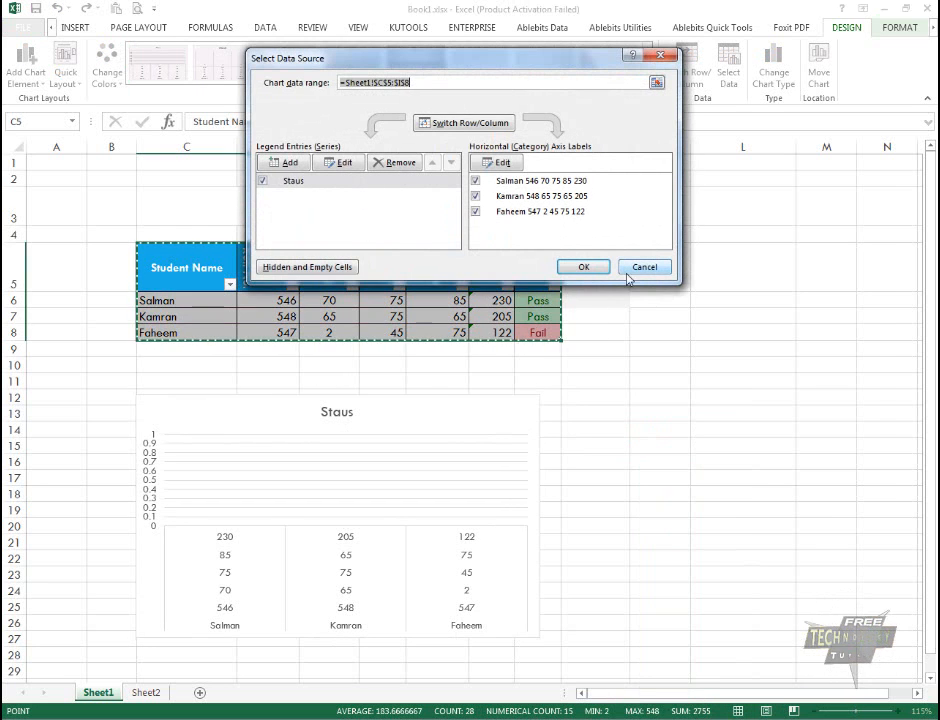
left_click(645, 267)
left_click(541, 365)
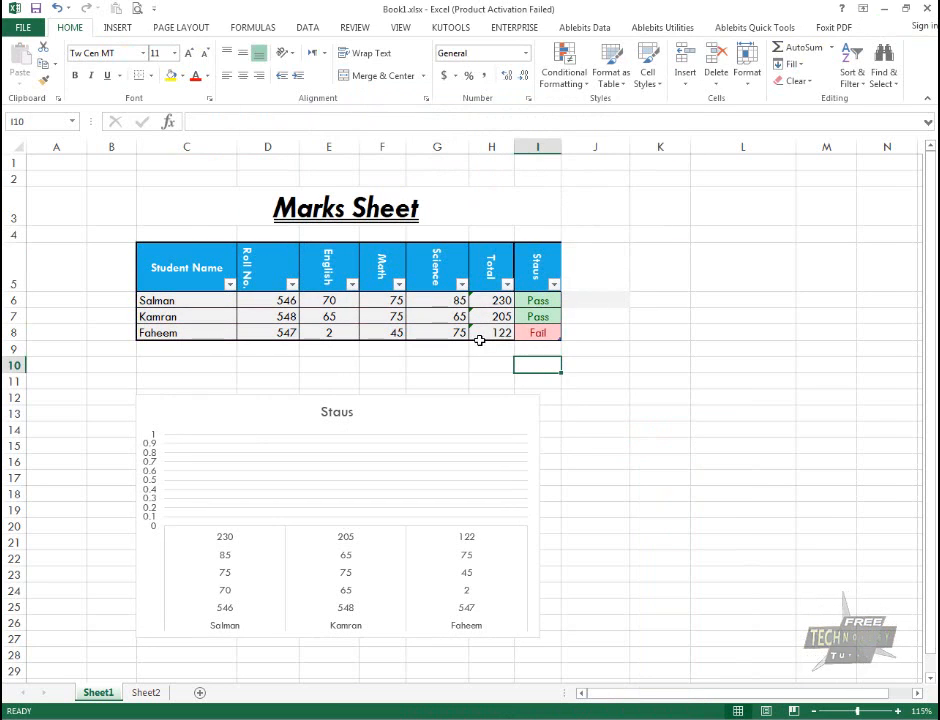
Limit the chart's source data to the Student Name through Science columns, including headers, and filter out the Roll No. series.
left_click(444, 460)
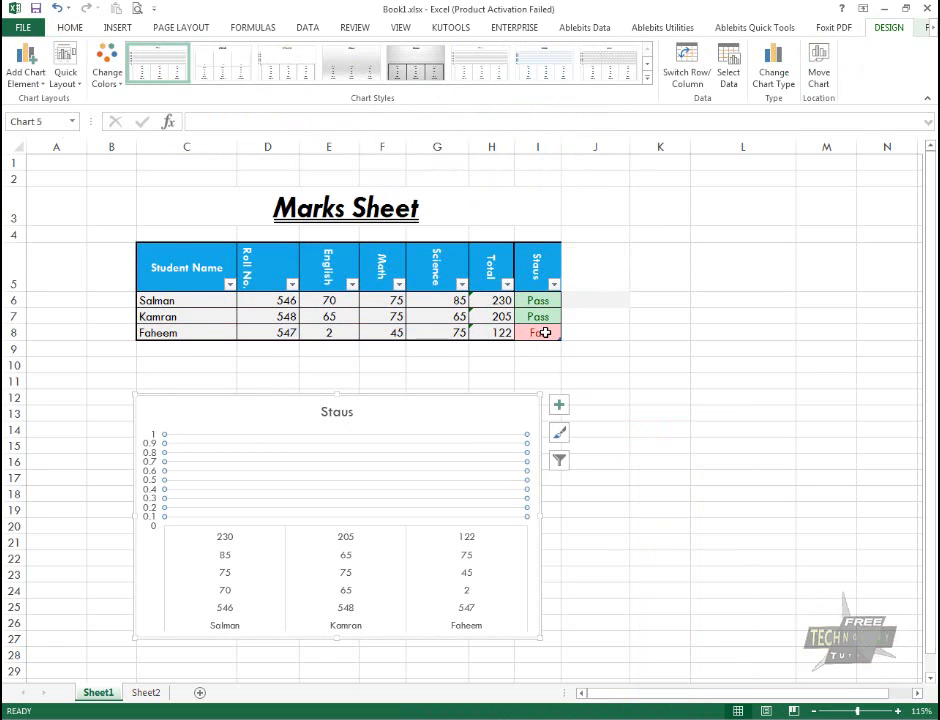
left_click(559, 460)
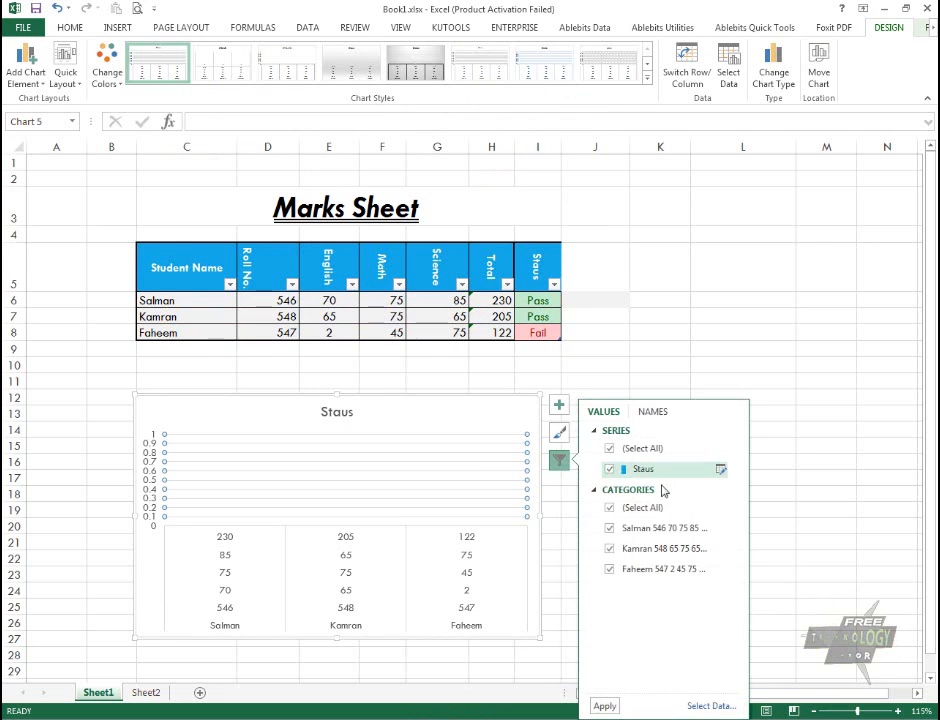
left_click(712, 706)
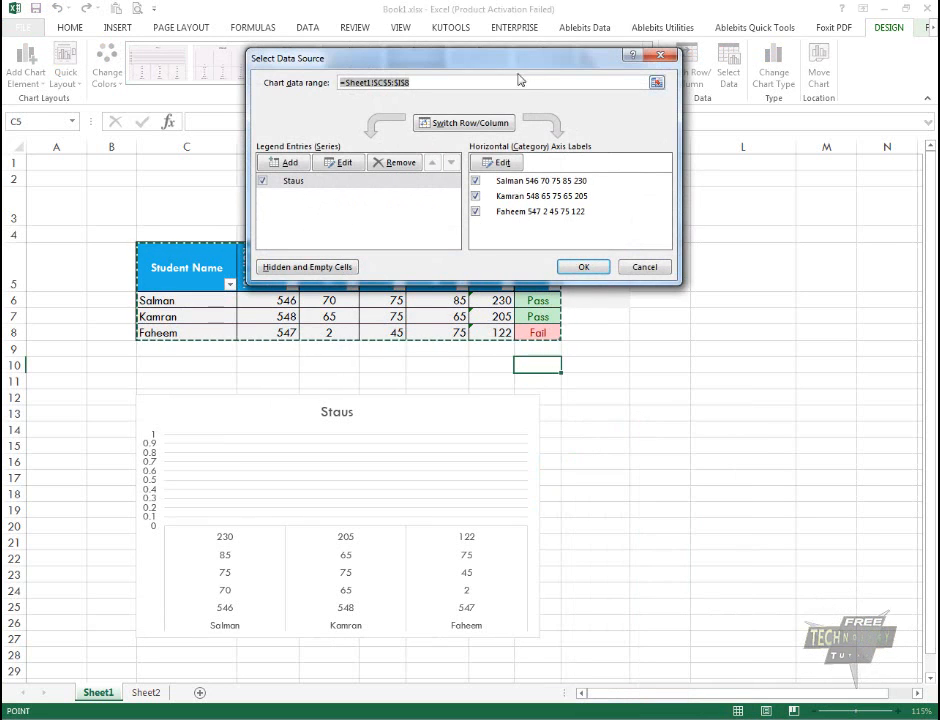
left_click_drag(527, 57, 757, 446)
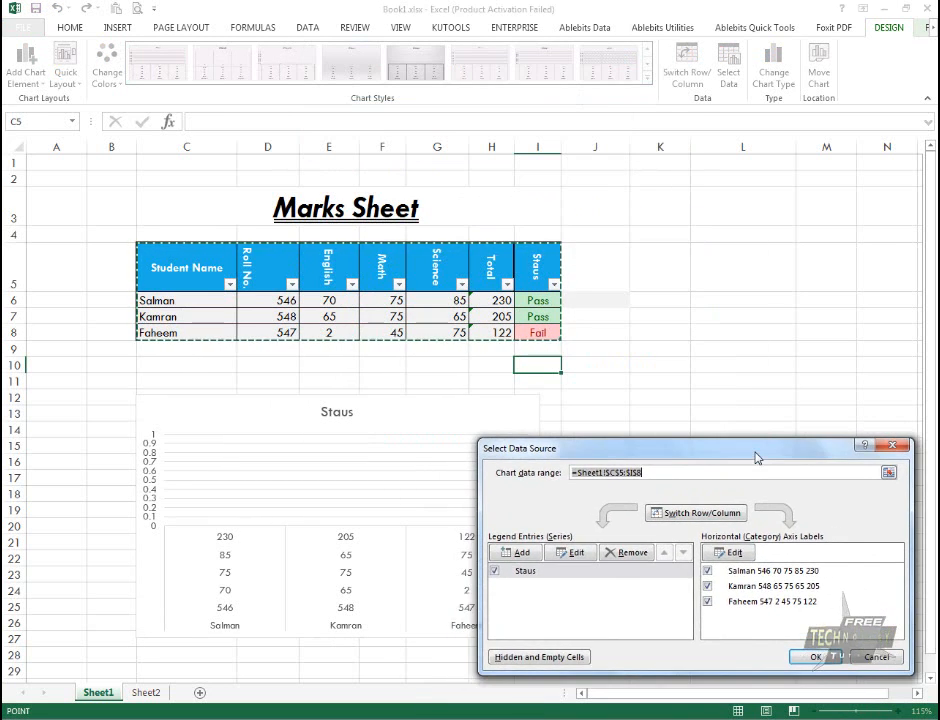
left_click_drag(199, 252, 464, 336)
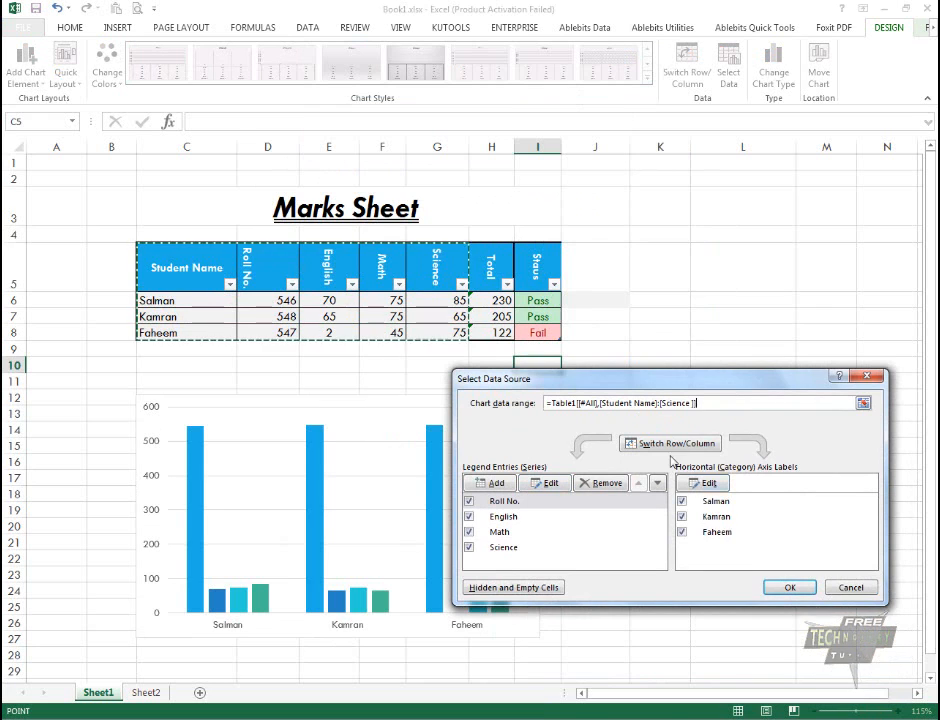
left_click(783, 589)
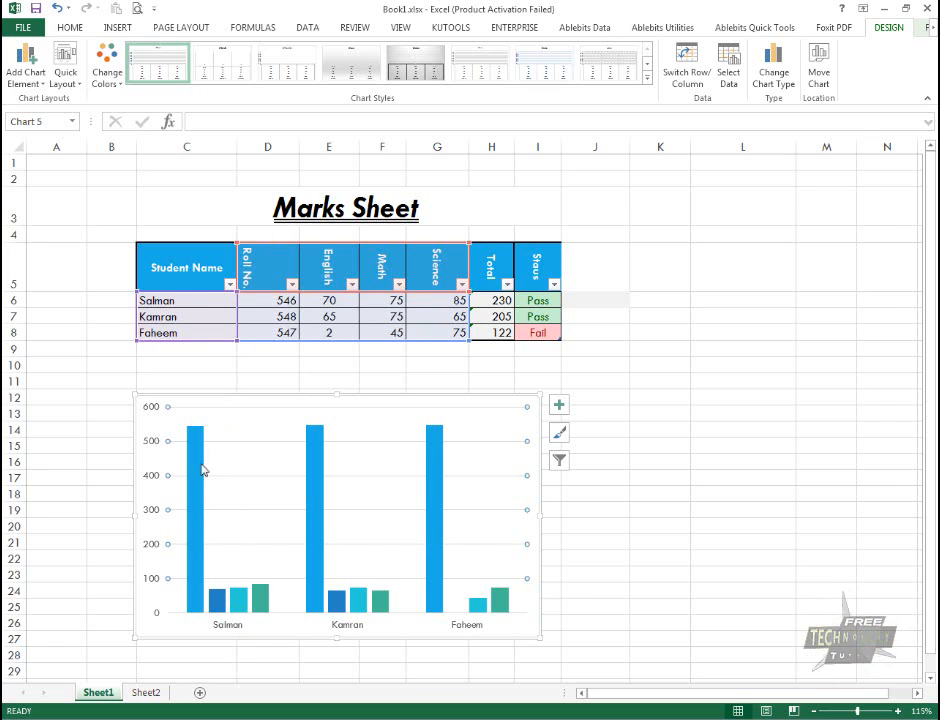
left_click(560, 461)
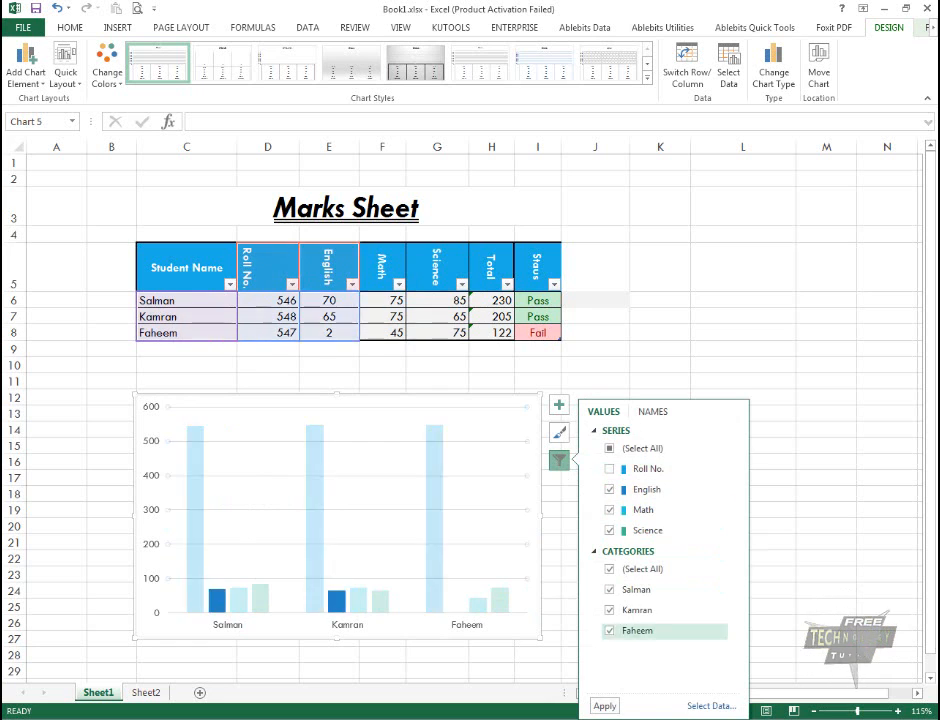
left_click(604, 706)
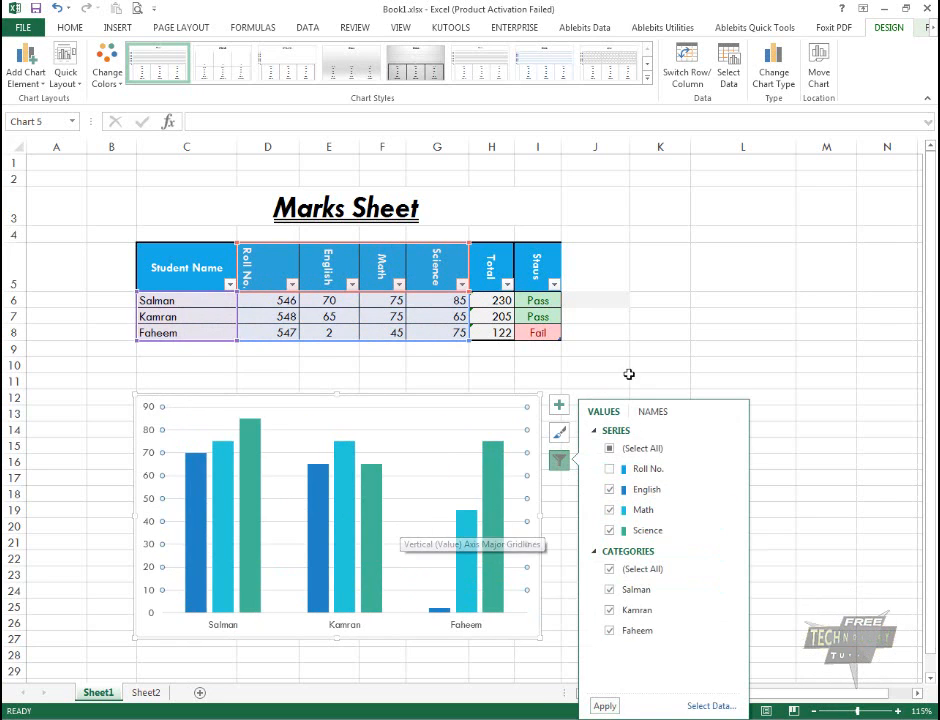
Filter the first two students out of the chart one after the other, and restore both.
left_click(610, 590)
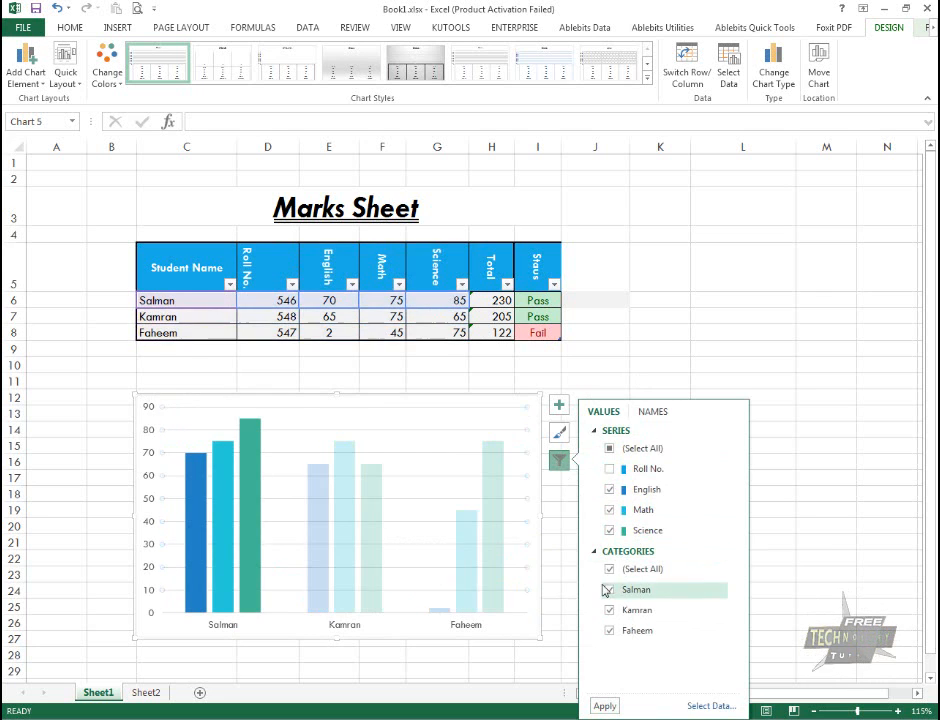
left_click(608, 707)
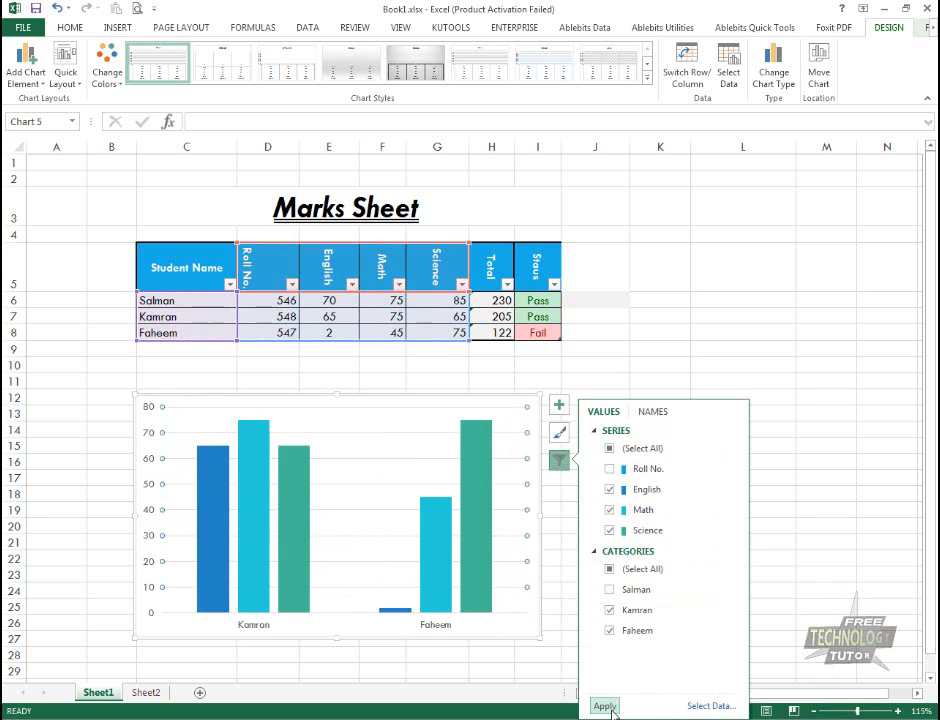
left_click(610, 610)
left_click(605, 707)
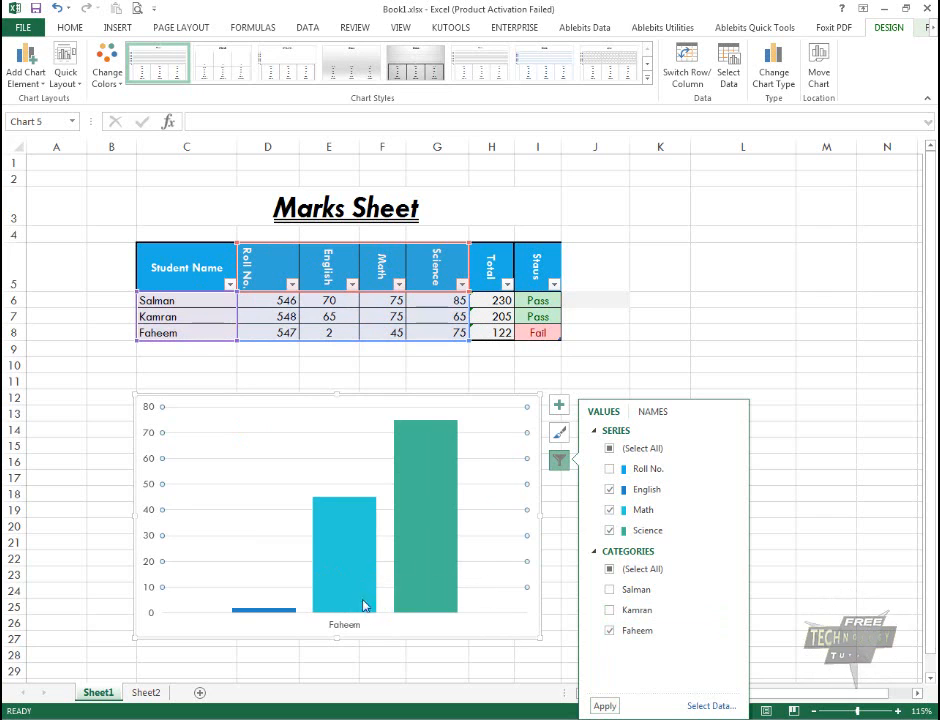
left_click(609, 609)
left_click(609, 590)
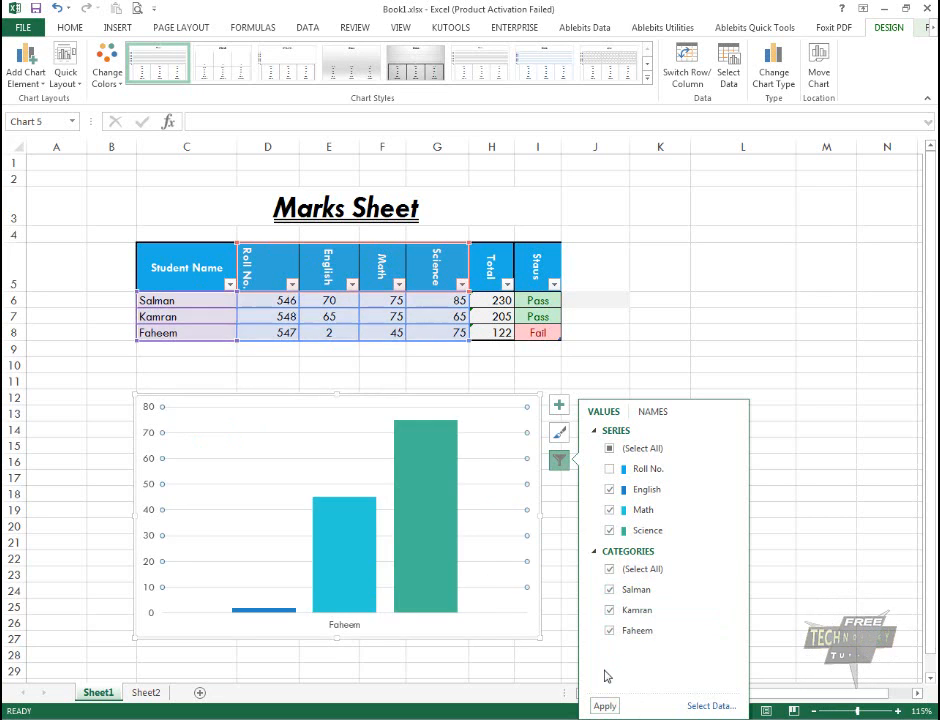
left_click(603, 706)
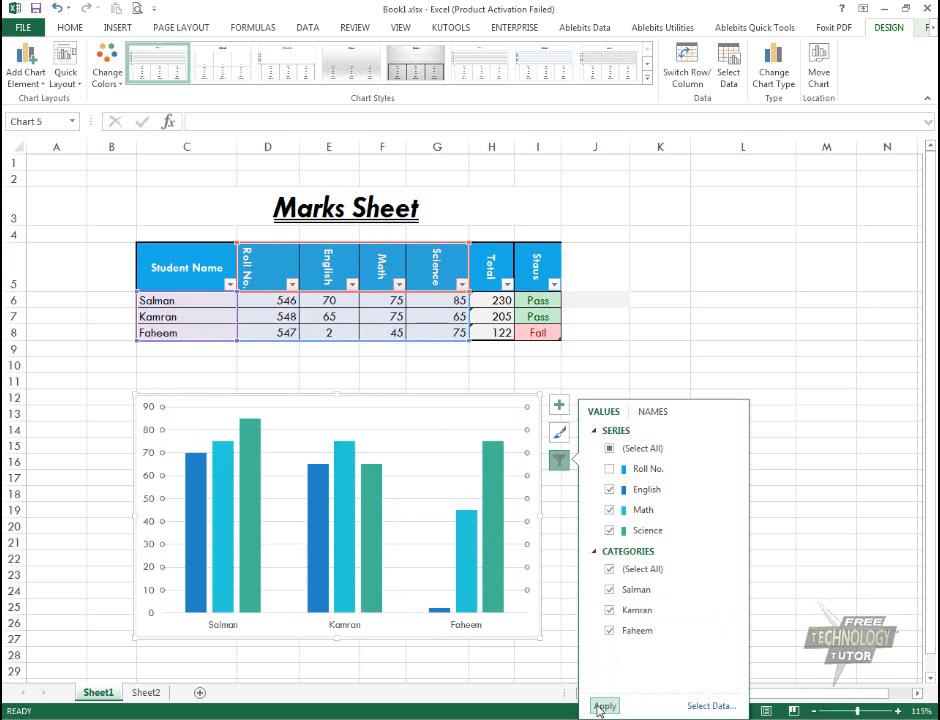
Filter the chart down to the Science series only, and restore the English and Math series.
left_click(609, 489)
left_click(609, 509)
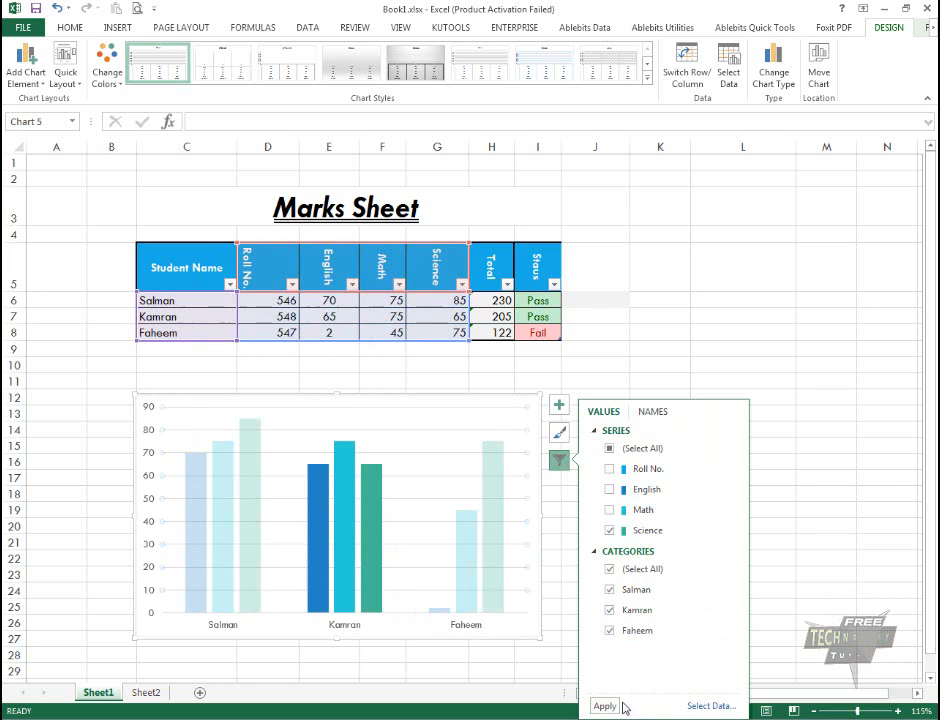
left_click(604, 706)
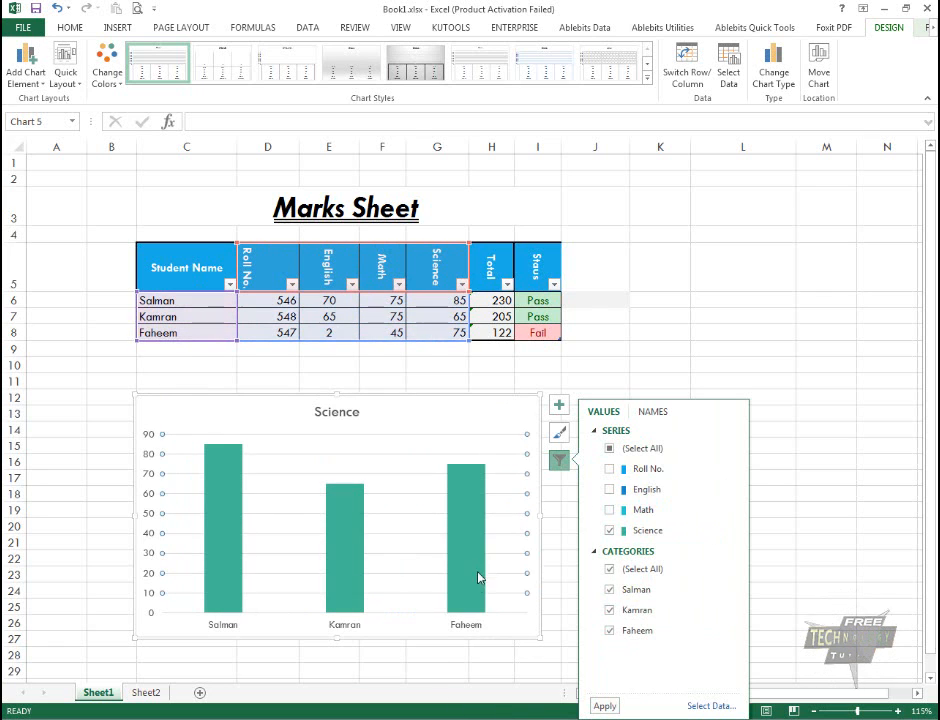
mouse_move(227, 452)
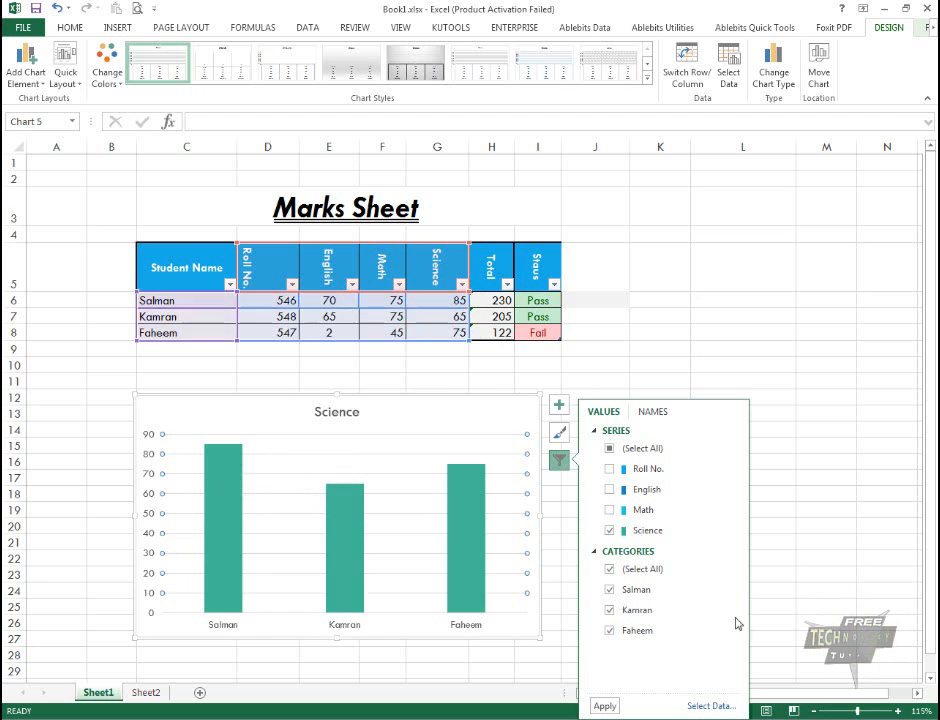
left_click(610, 510)
left_click(609, 489)
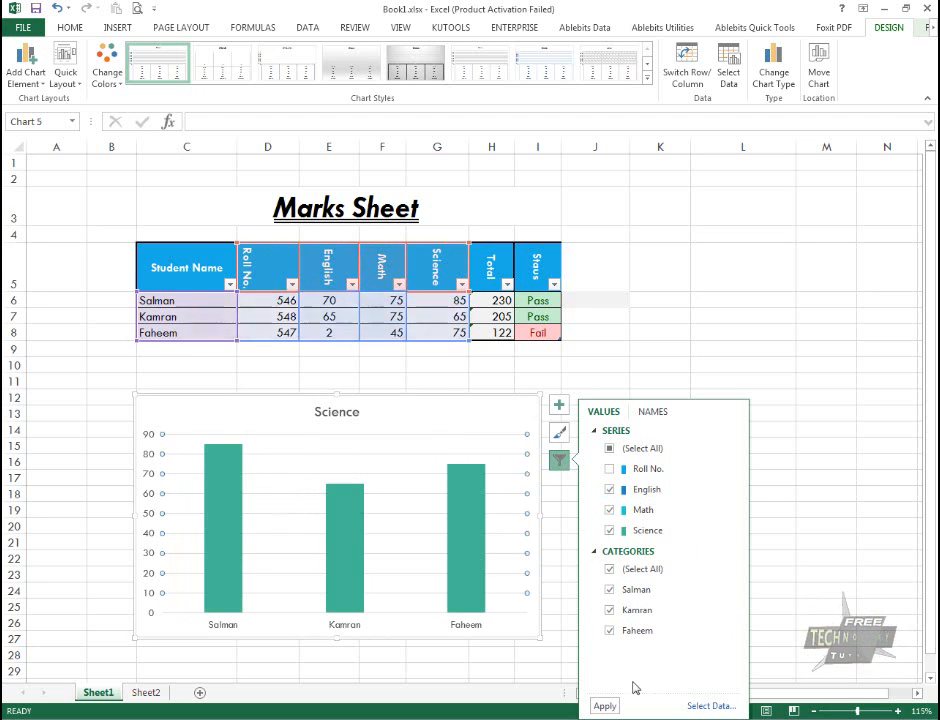
left_click(605, 706)
Preview the available chart styles and apply the light style whose columns fade out toward the base.
left_click(556, 434)
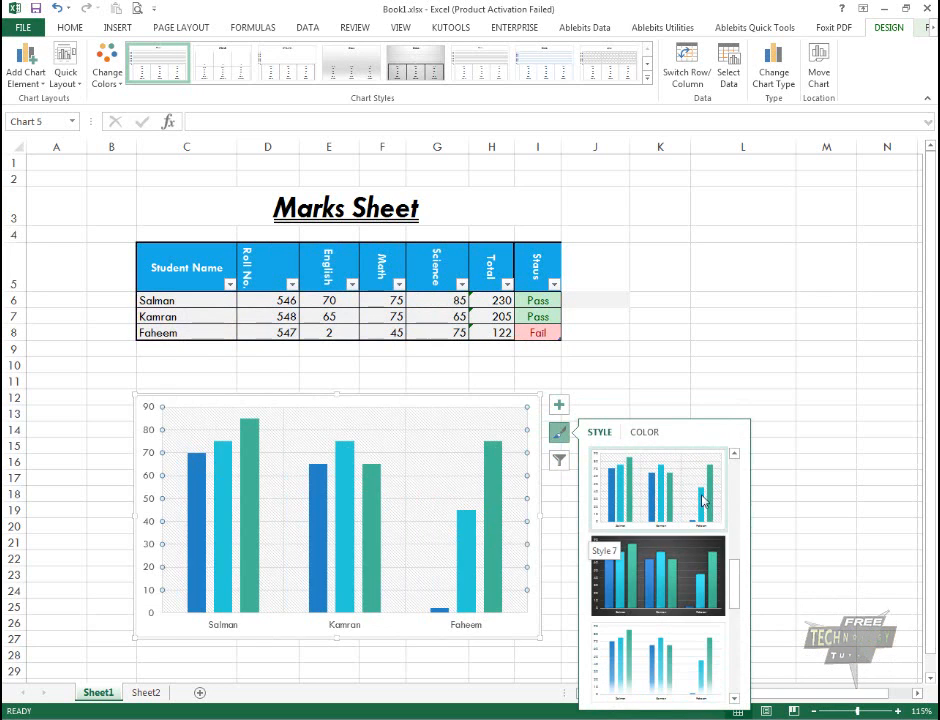
scroll(692, 510, "up", 3)
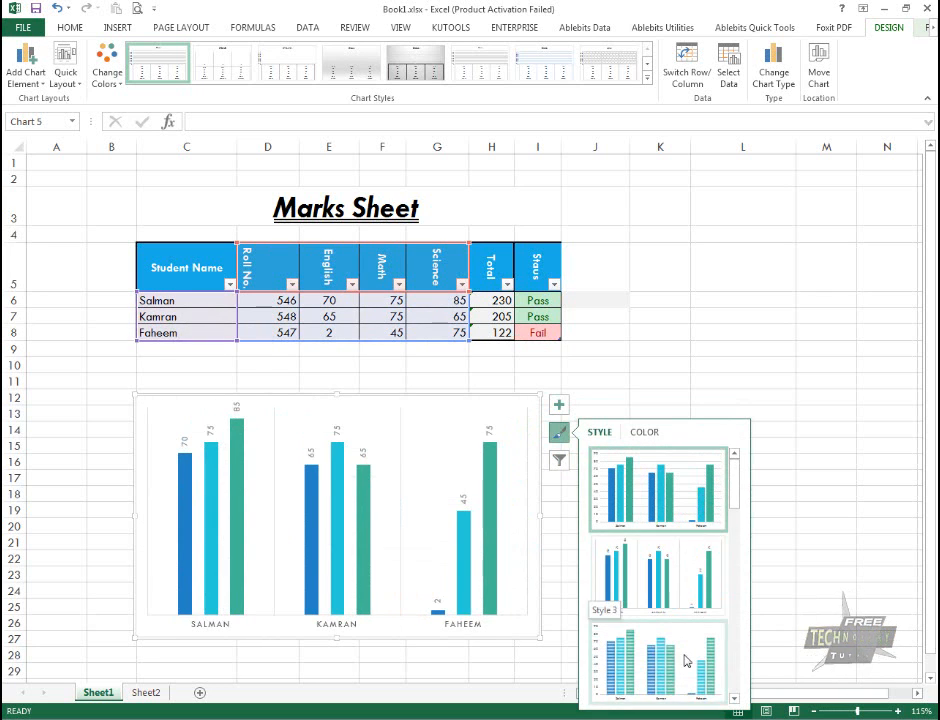
scroll(684, 655, "down", 4)
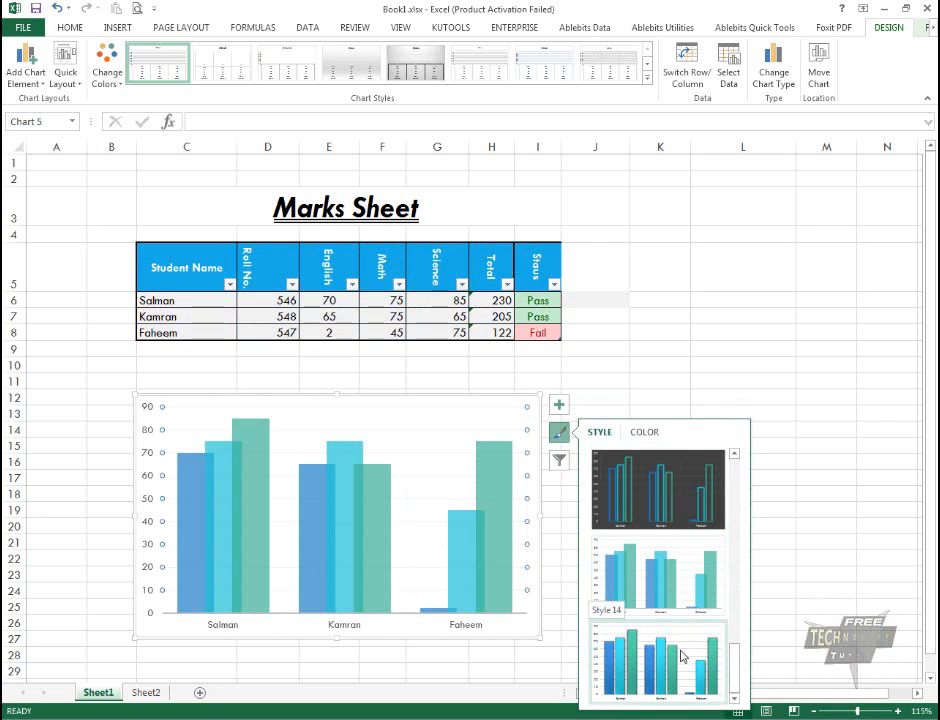
scroll(683, 676, "up", 4)
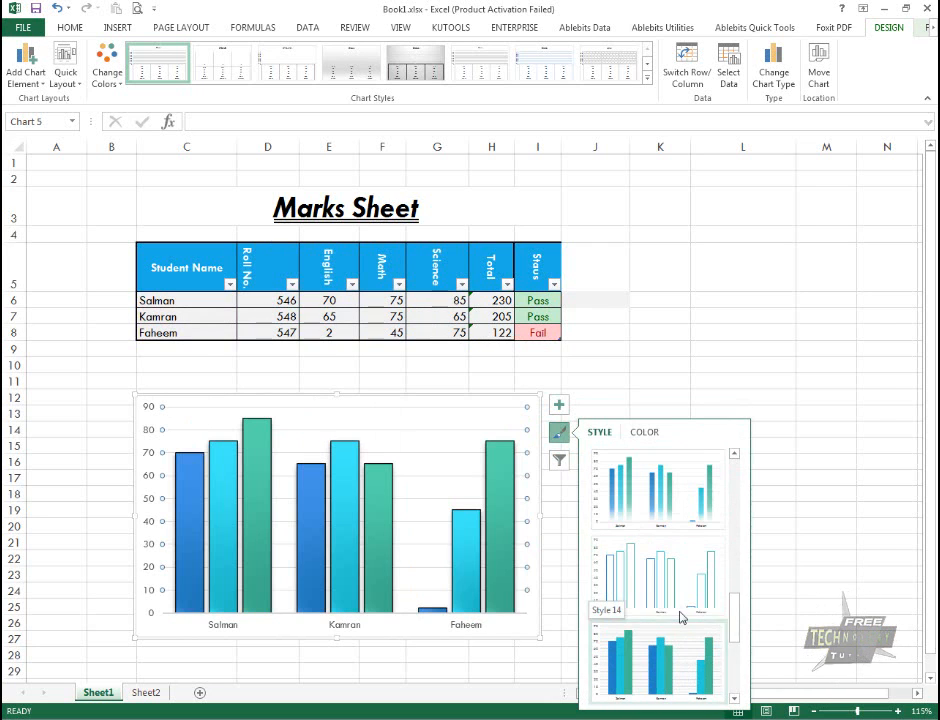
left_click(688, 497)
Try the first Monochromatic blue palette on the chart, and apply the second Colorful palette.
left_click(644, 432)
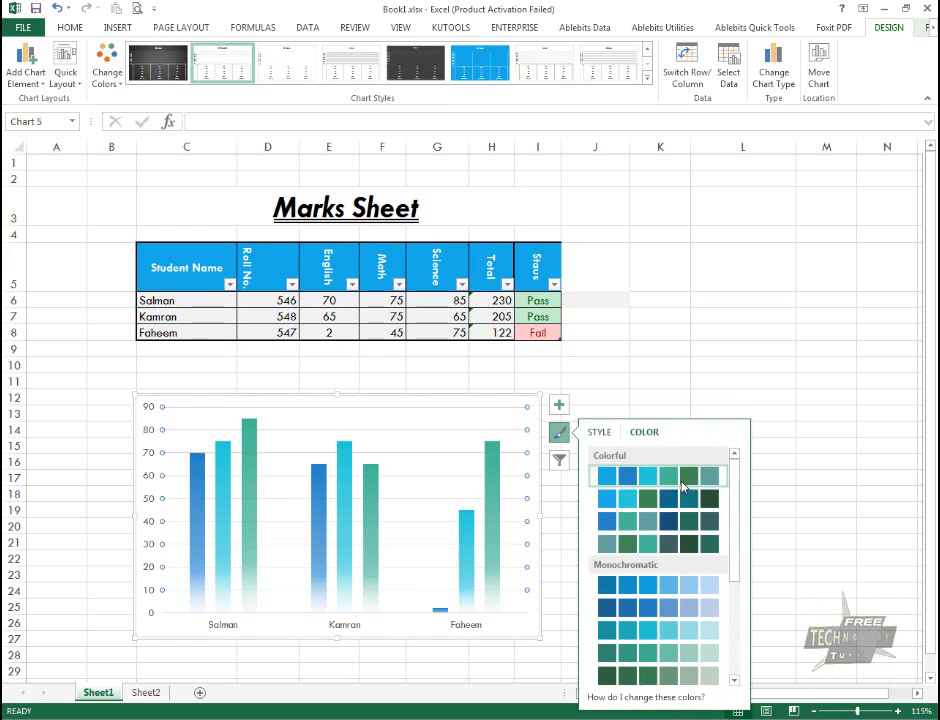
left_click(120, 88)
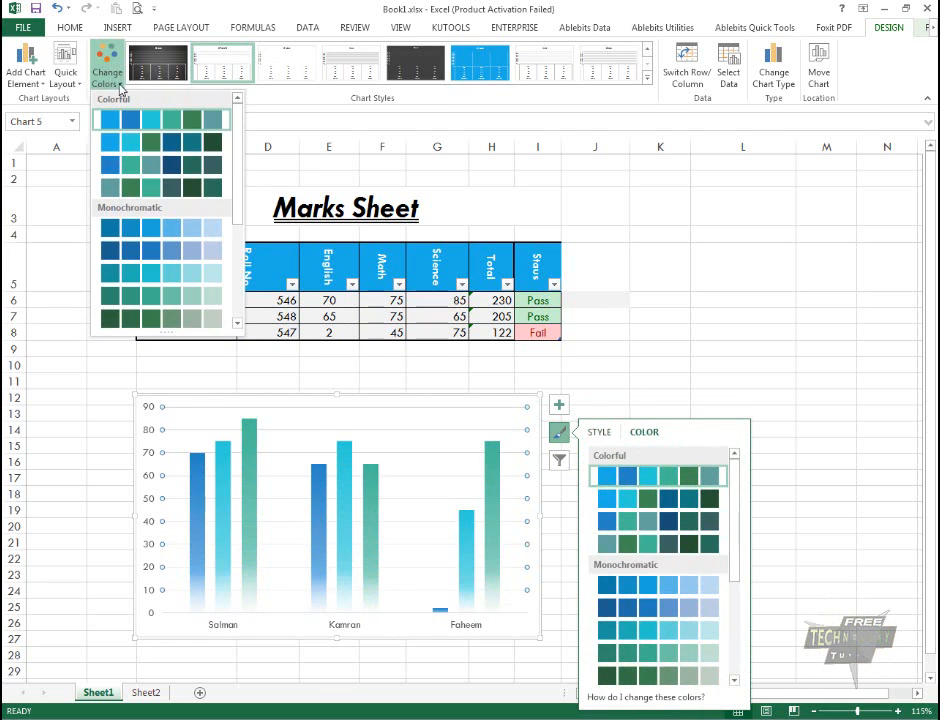
left_click(648, 80)
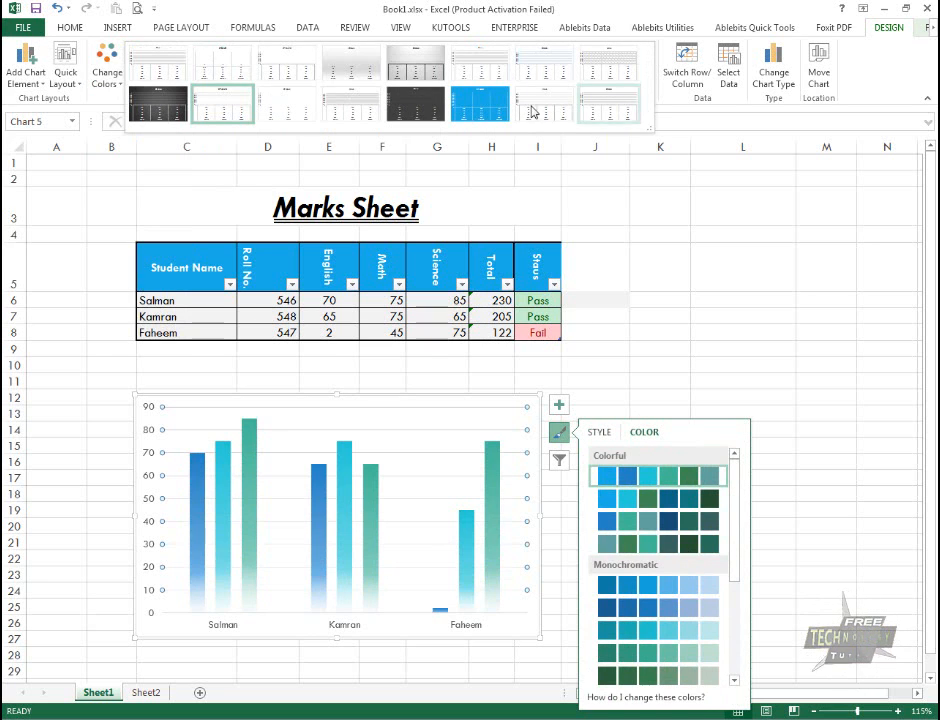
left_click(672, 594)
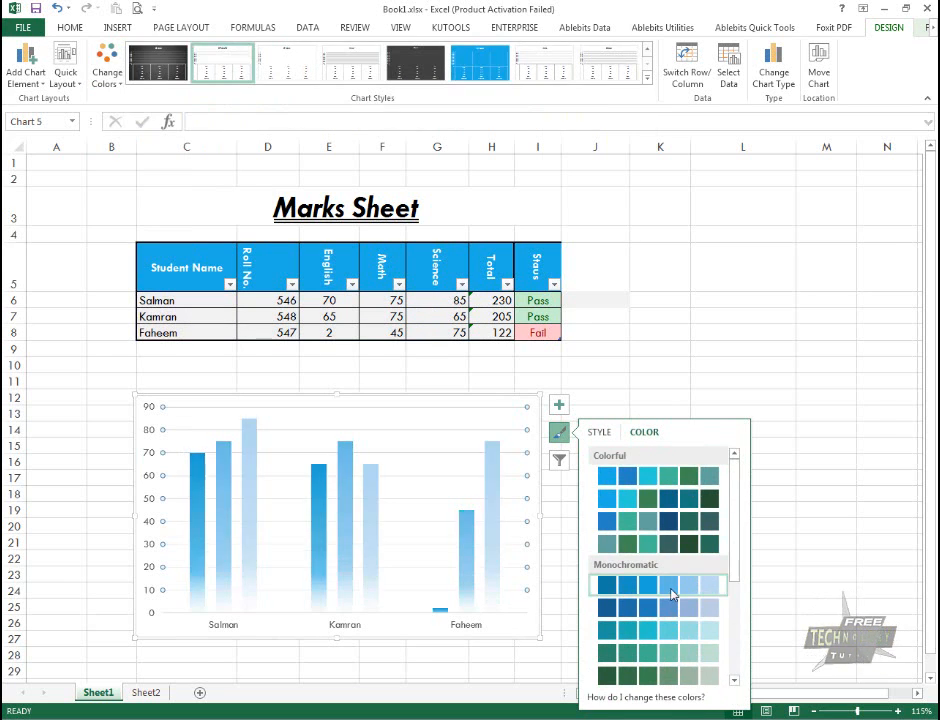
left_click(688, 498)
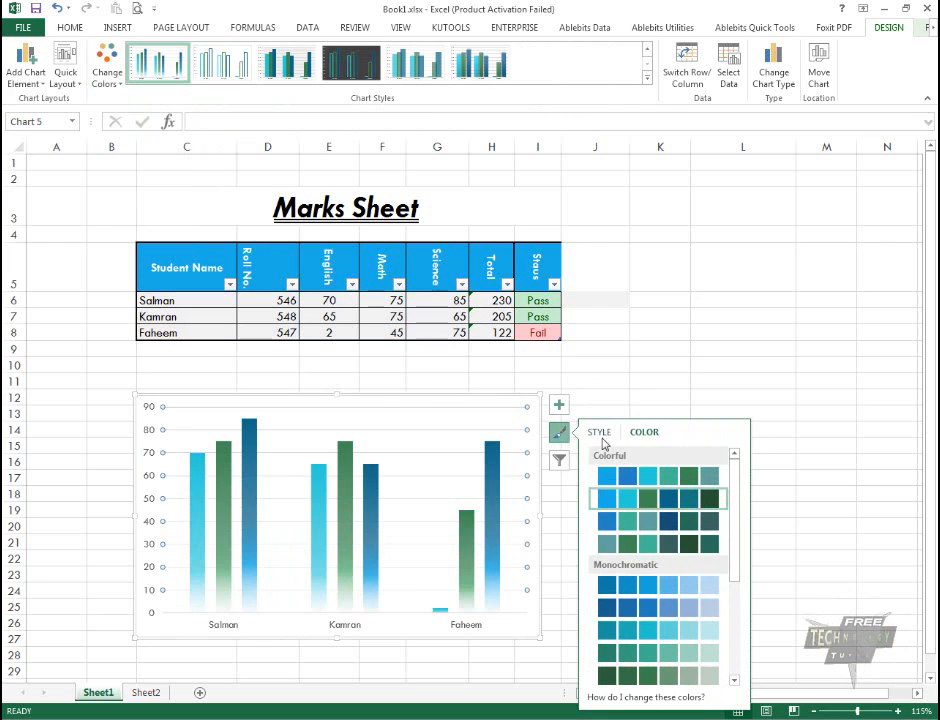
Toggle the chart's gridlines off and on, and add a legend for the subject series.
left_click(559, 405)
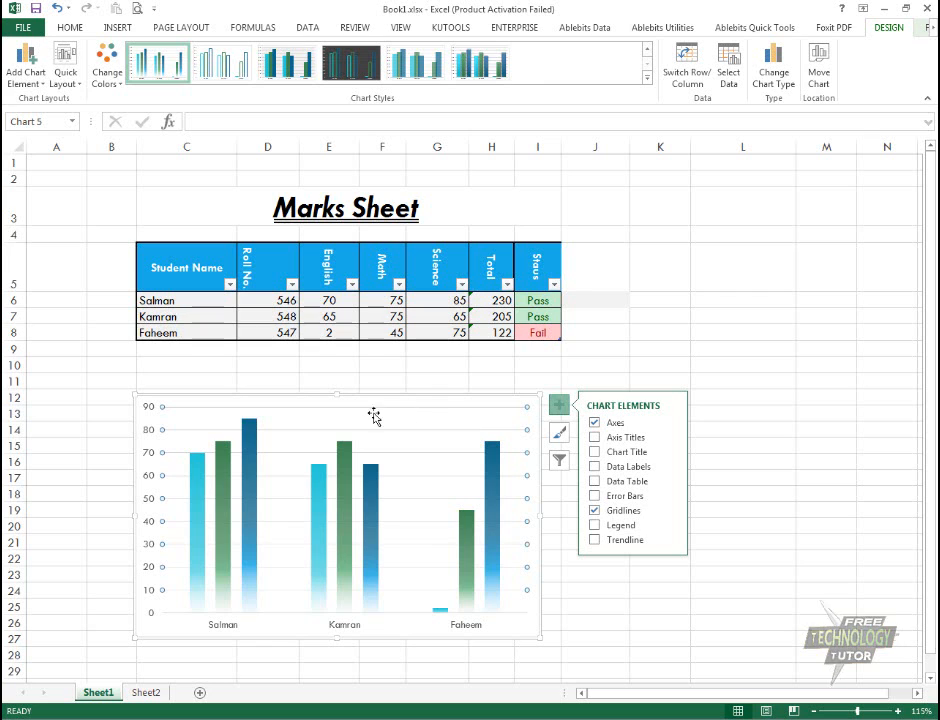
left_click(595, 511)
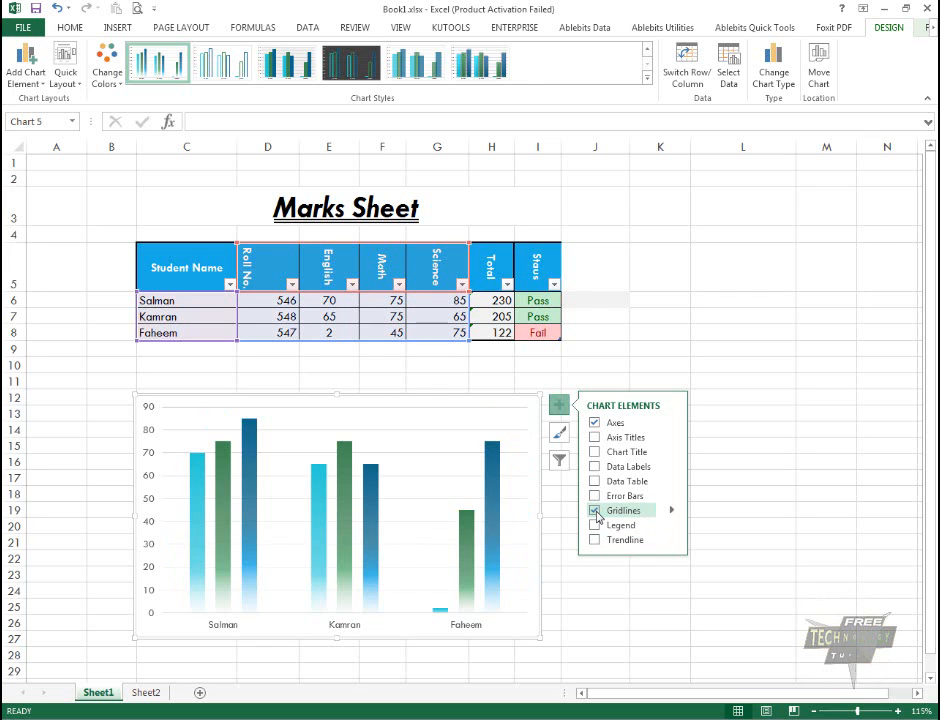
left_click(597, 526)
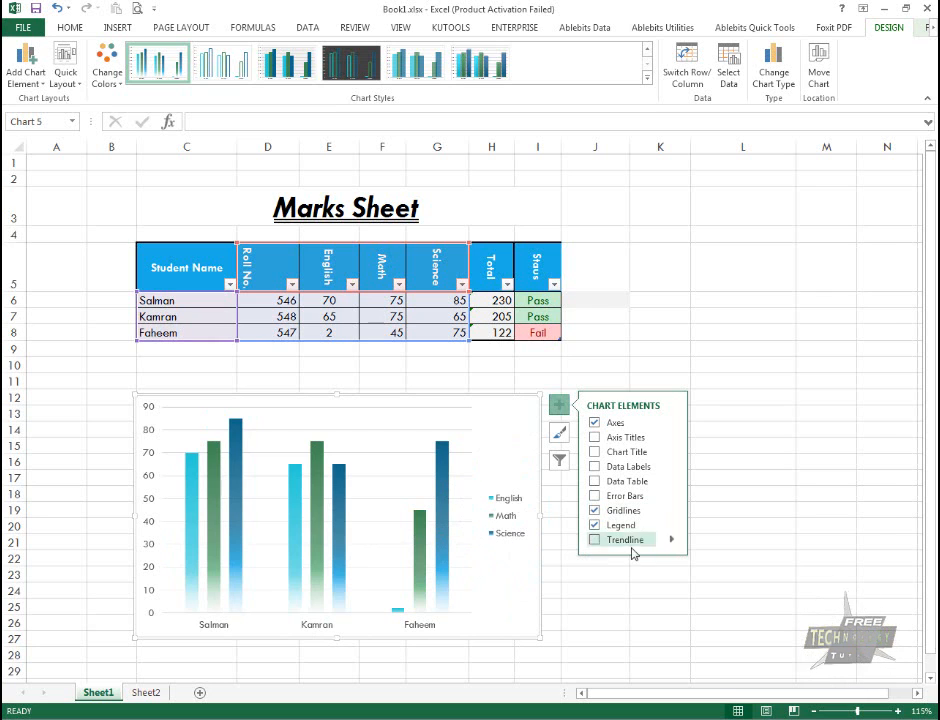
Try adding a trendline and cancel it, and switch error bars on and off.
left_click(595, 541)
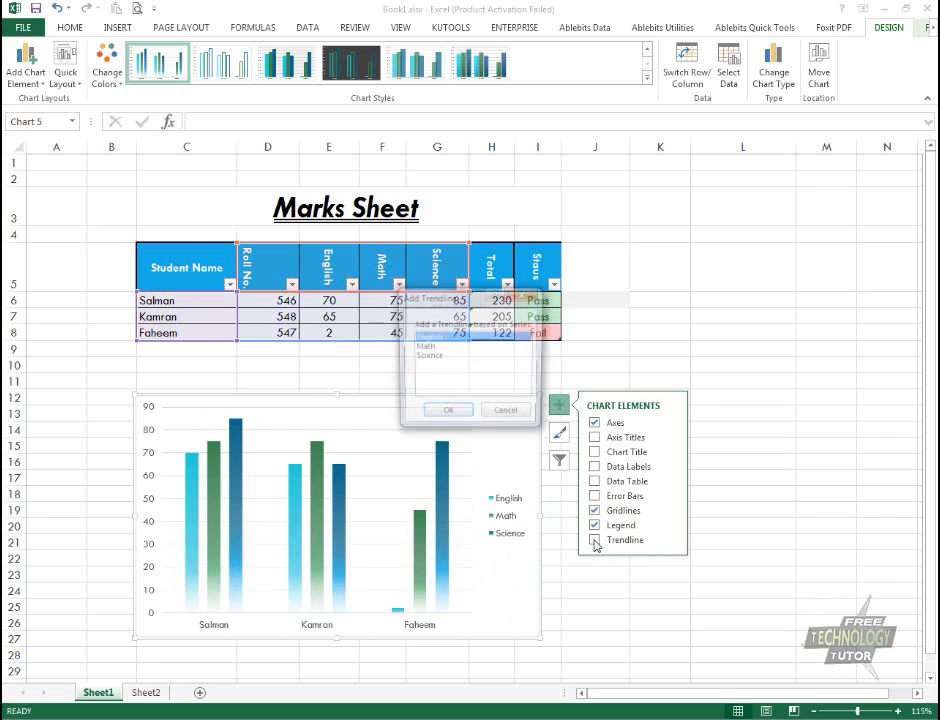
left_click(508, 415)
left_click(595, 496)
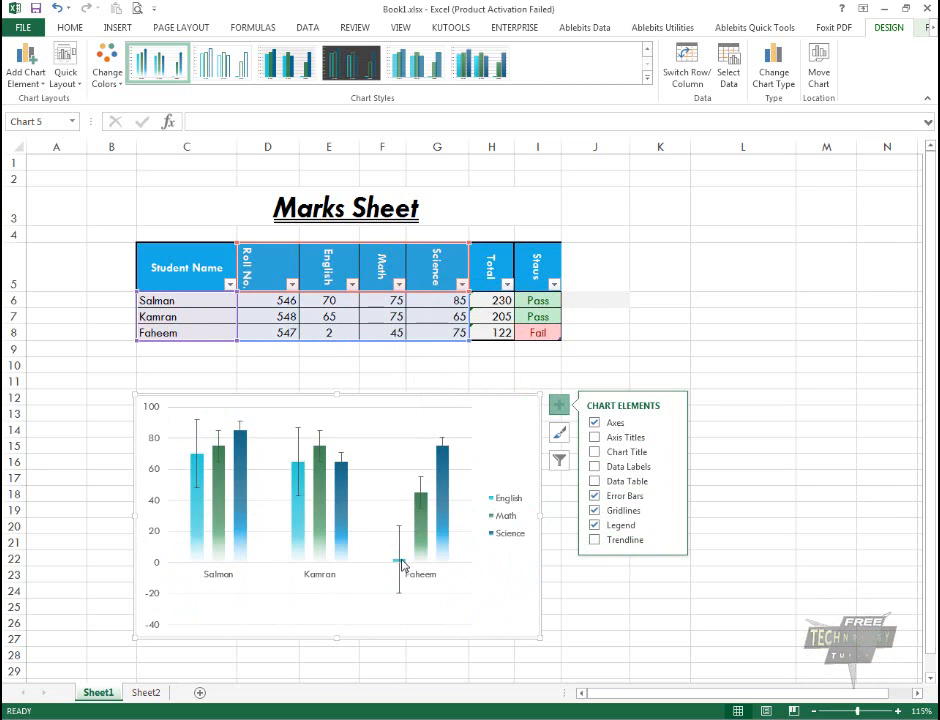
left_click(595, 496)
Add a data table beneath the chart, and try data labels on the columns before removing them.
left_click(595, 481)
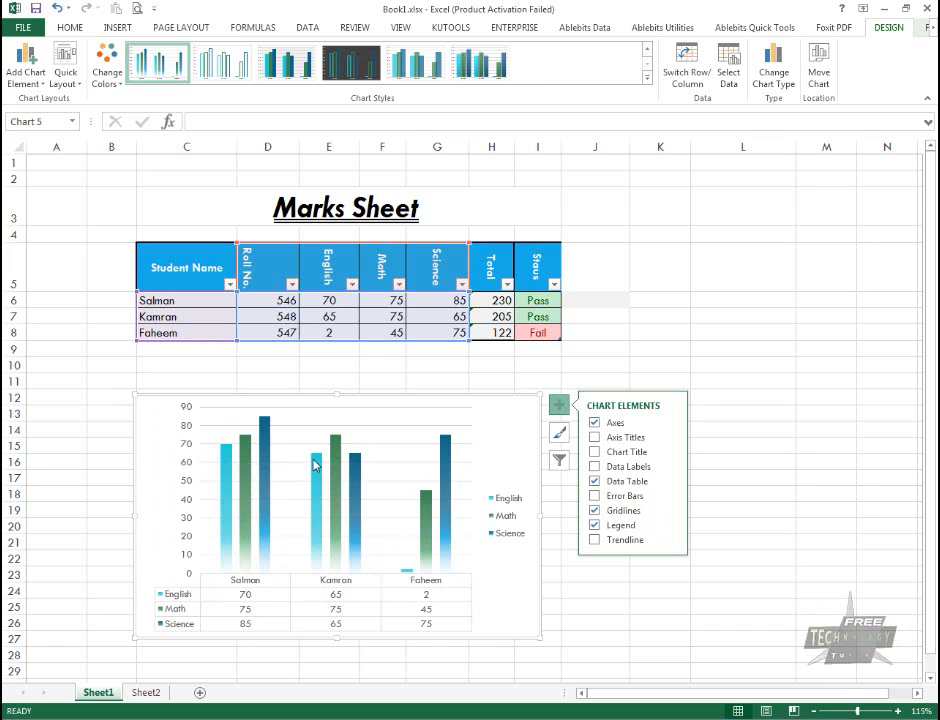
mouse_move(314, 460)
left_click(594, 495)
left_click(596, 467)
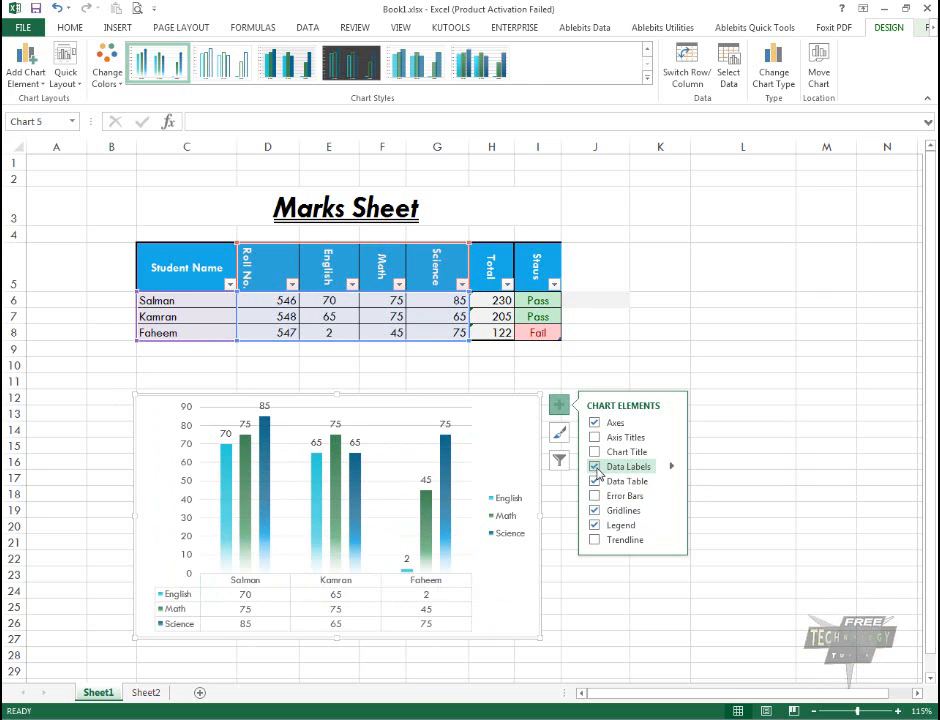
left_click(595, 467)
Add a chart title above the columns and set its text to MARKS SHEET.
left_click(595, 452)
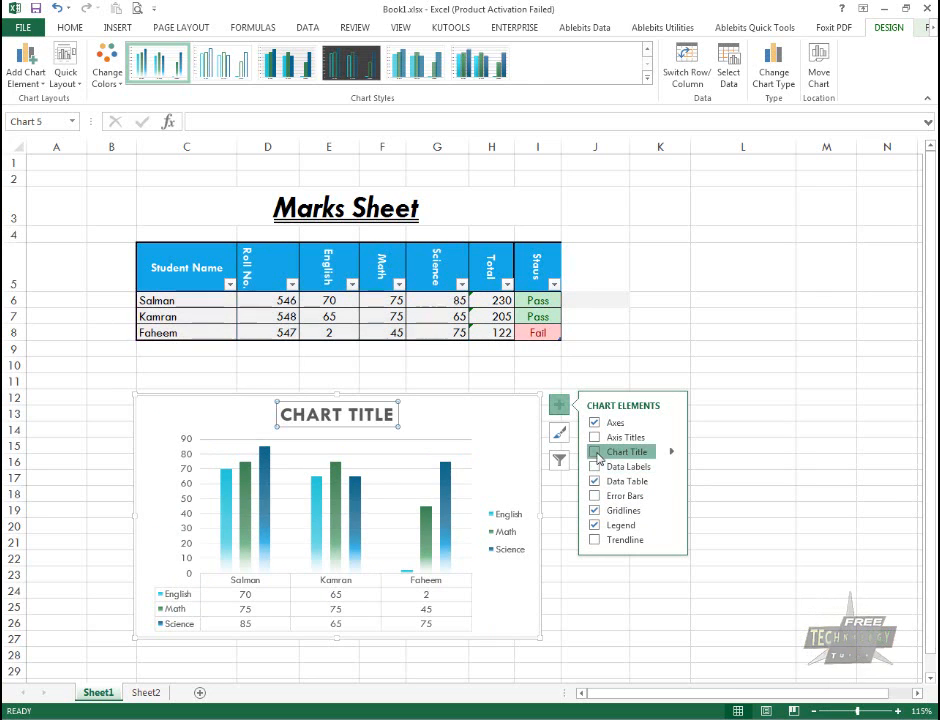
left_click(334, 414)
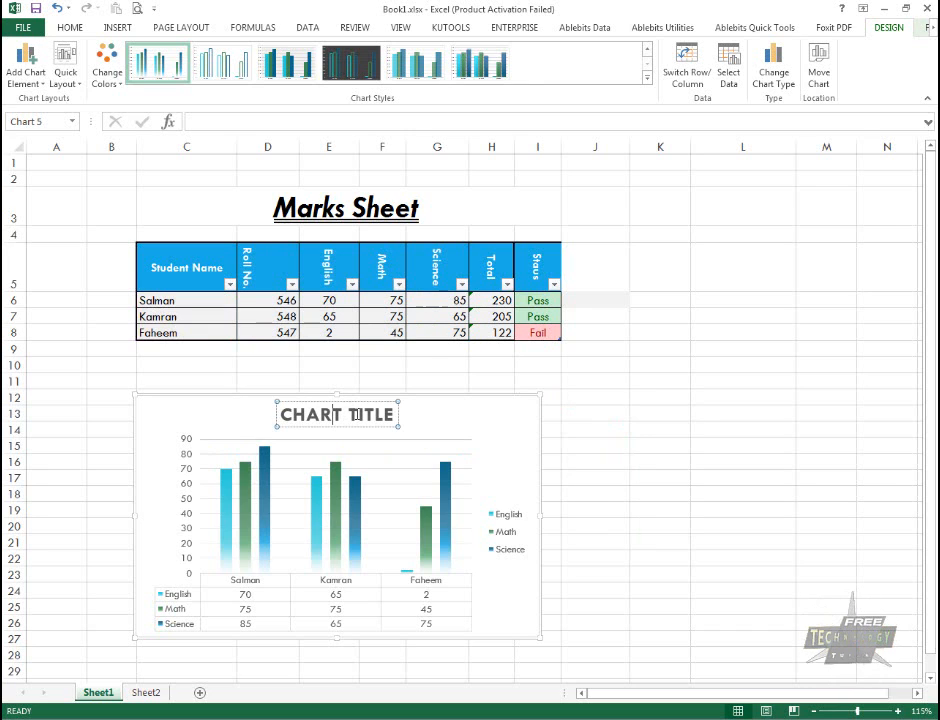
triple_click(355, 414)
type("M")
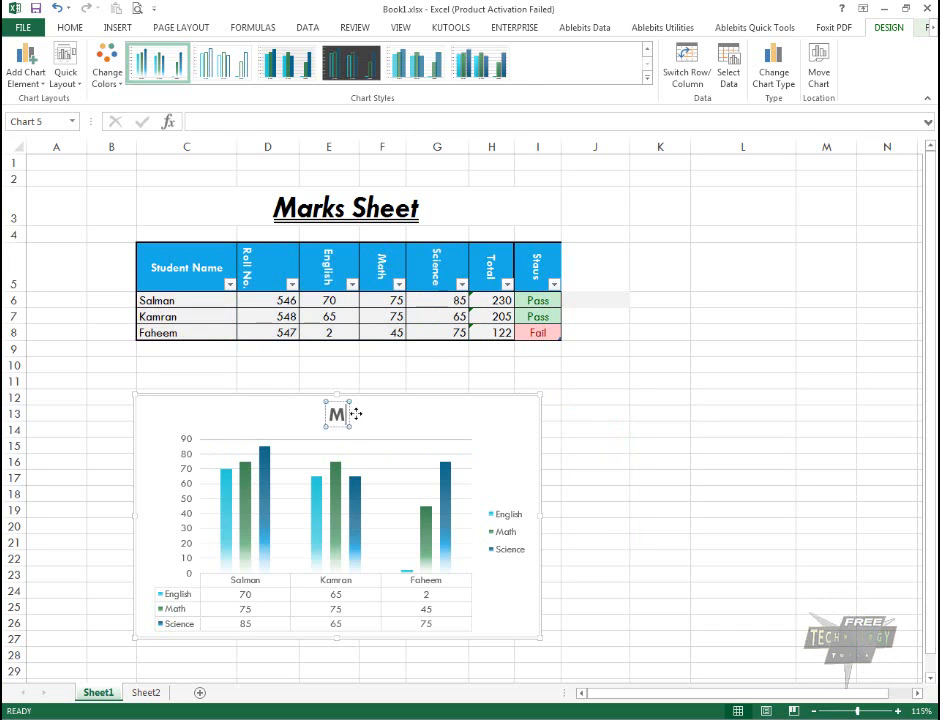
type("ARKS SHEET")
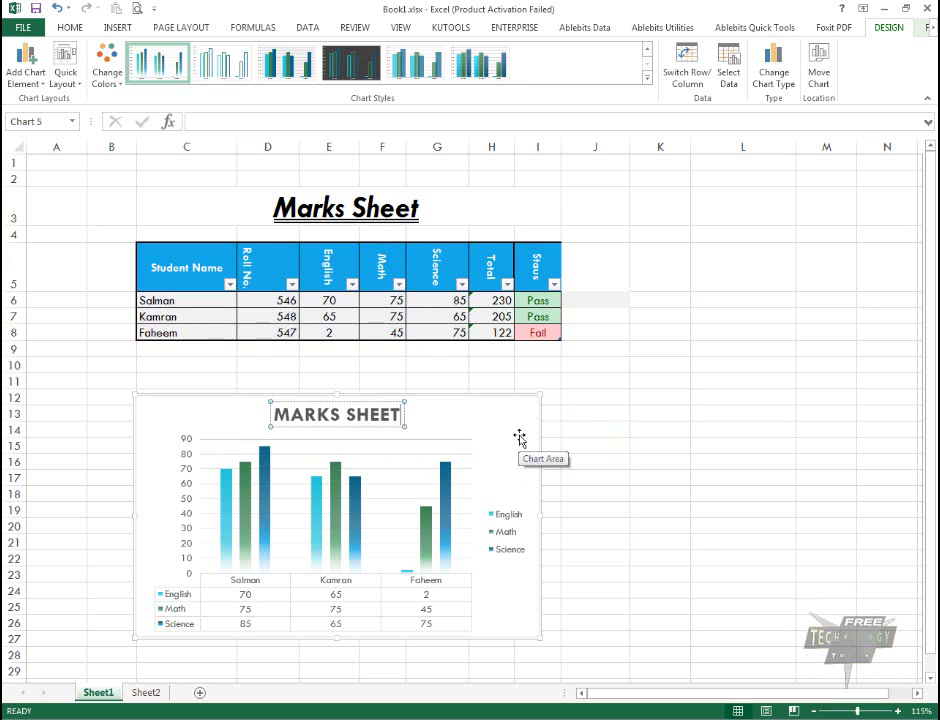
left_click(540, 413)
Add axis titles to the chart and set both the vertical and horizontal ones to NUMBERS.
left_click(558, 405)
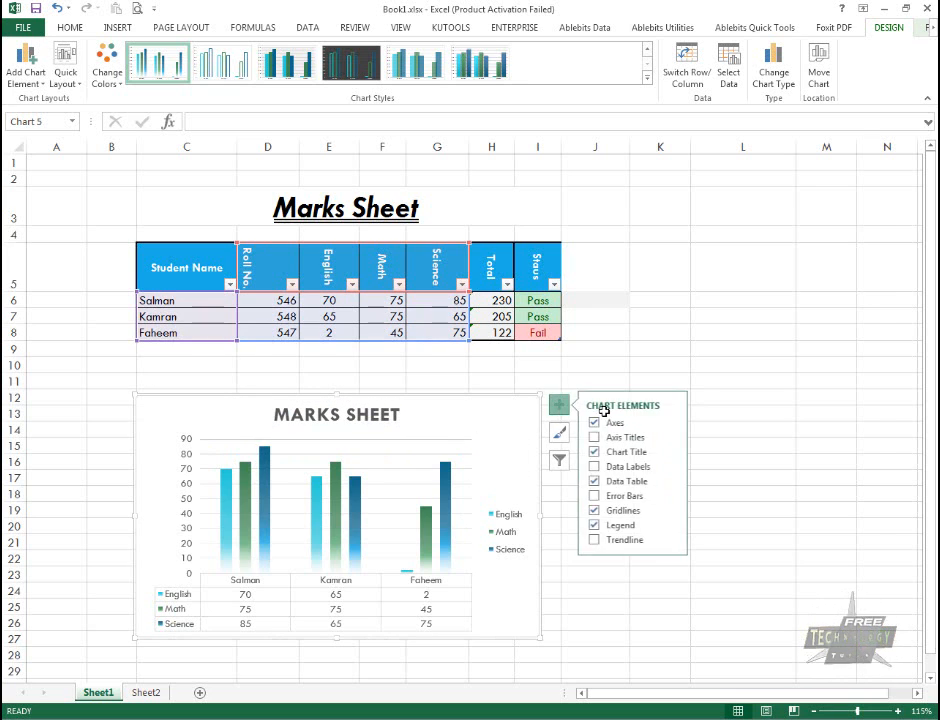
left_click(595, 437)
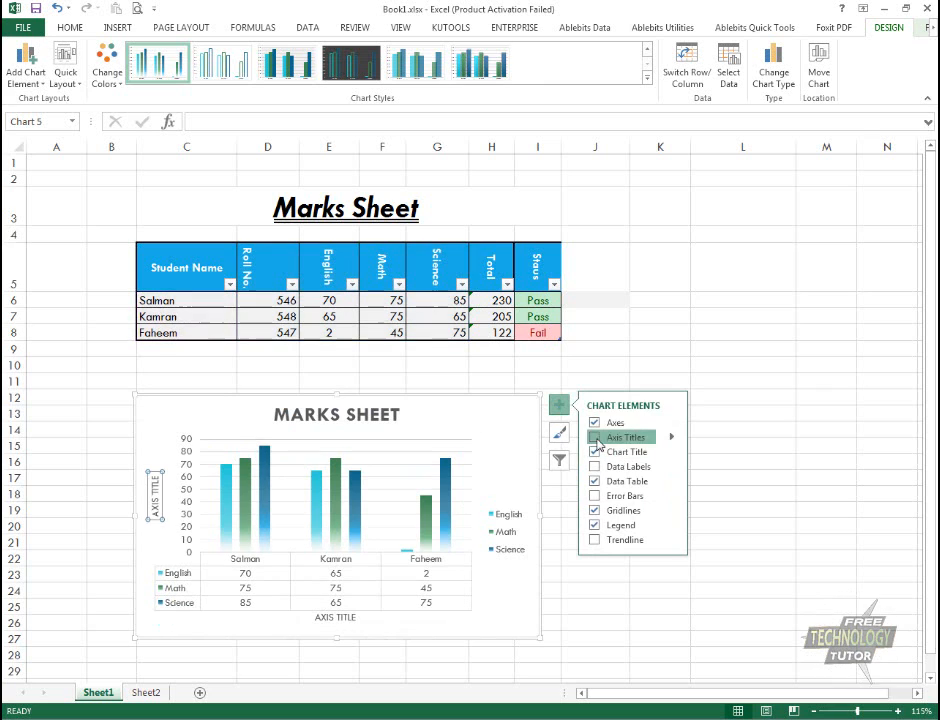
left_click(155, 509)
triple_click(155, 509)
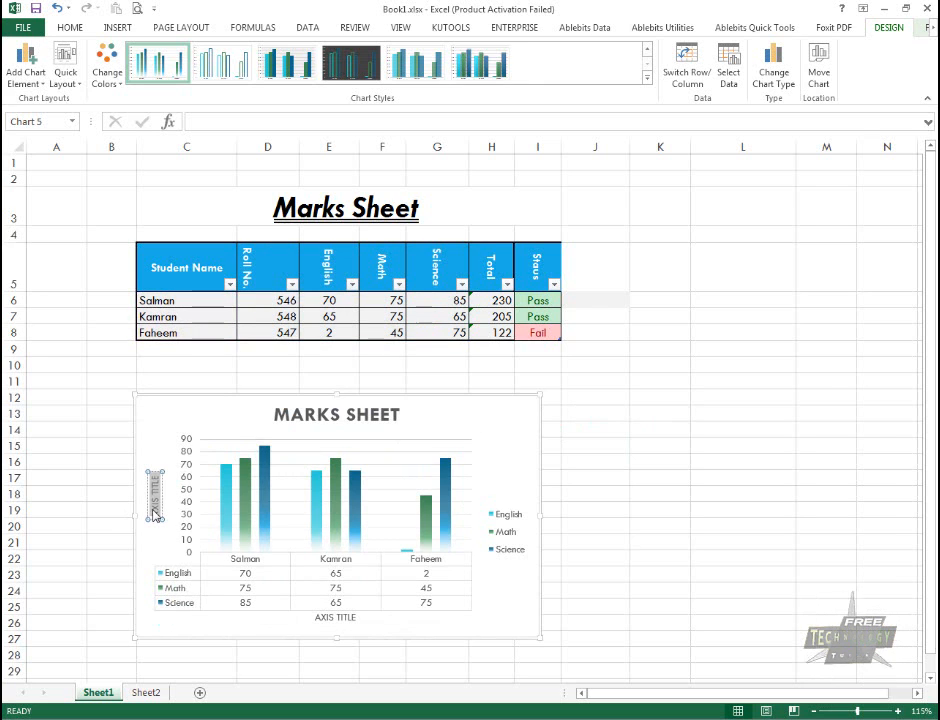
type("NUMBERS")
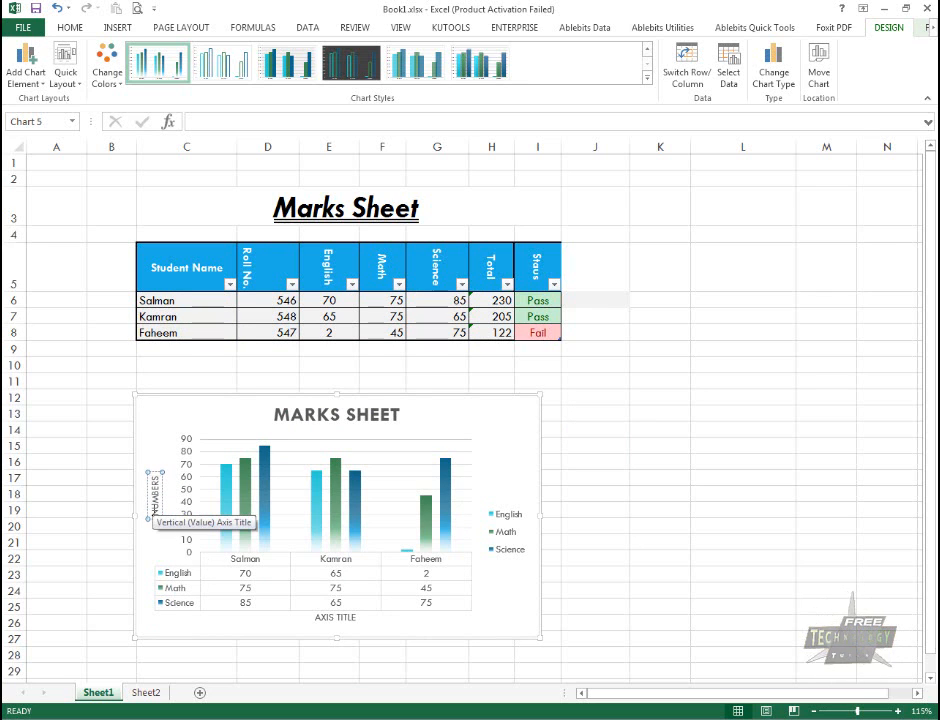
left_click(342, 617)
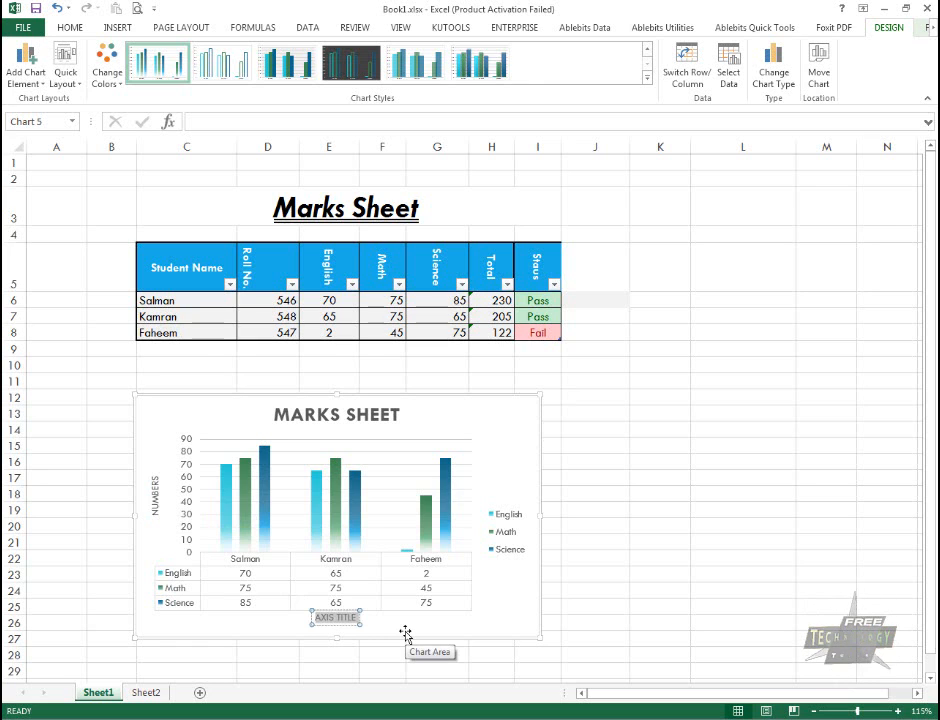
type("NUMBERS")
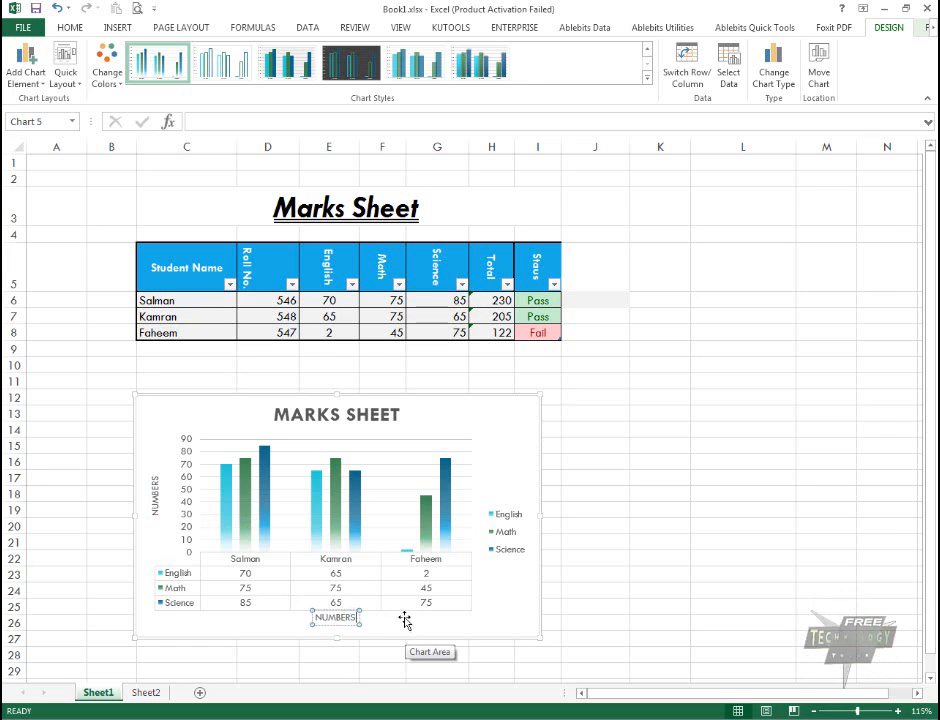
left_click(474, 619)
Try enlarging the legend box and the whole chart, undoing each resize.
left_click(509, 520)
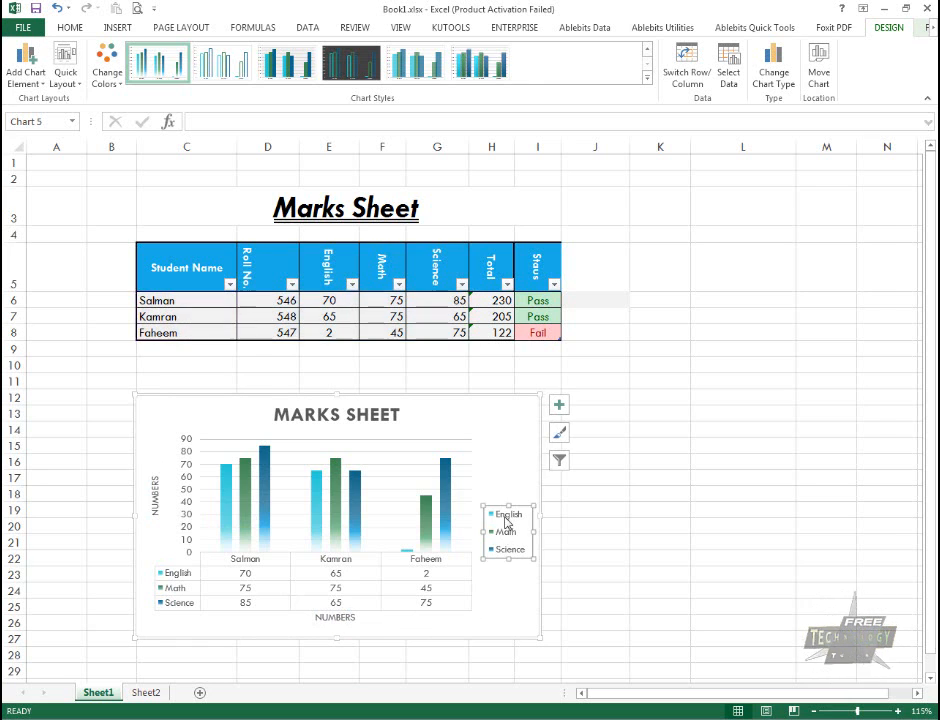
left_click_drag(531, 558, 575, 589)
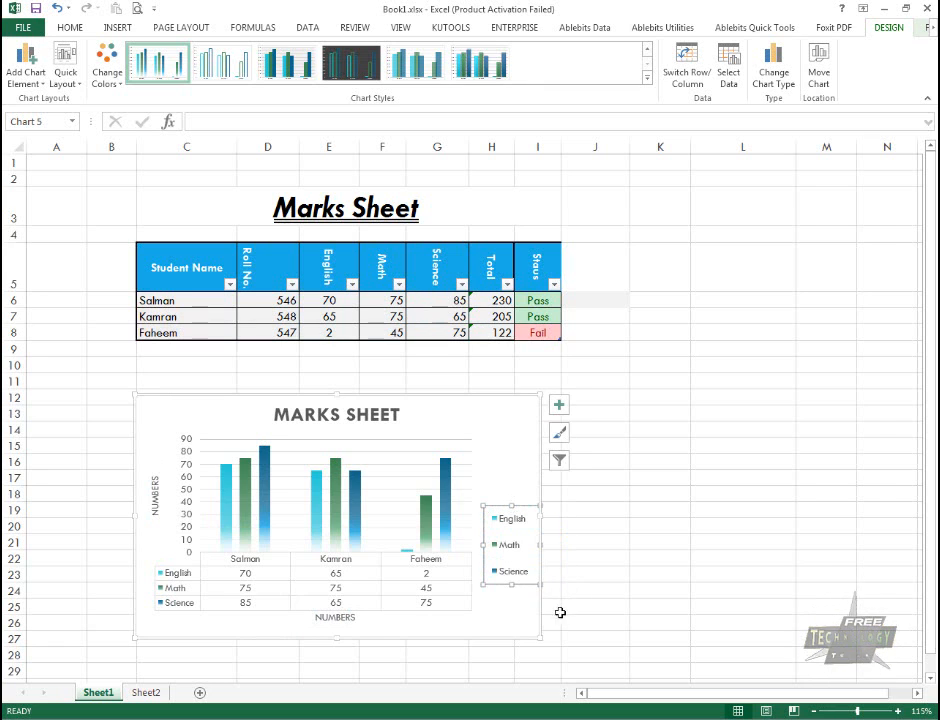
key("ctrl+z")
left_click_drag(540, 640, 621, 671)
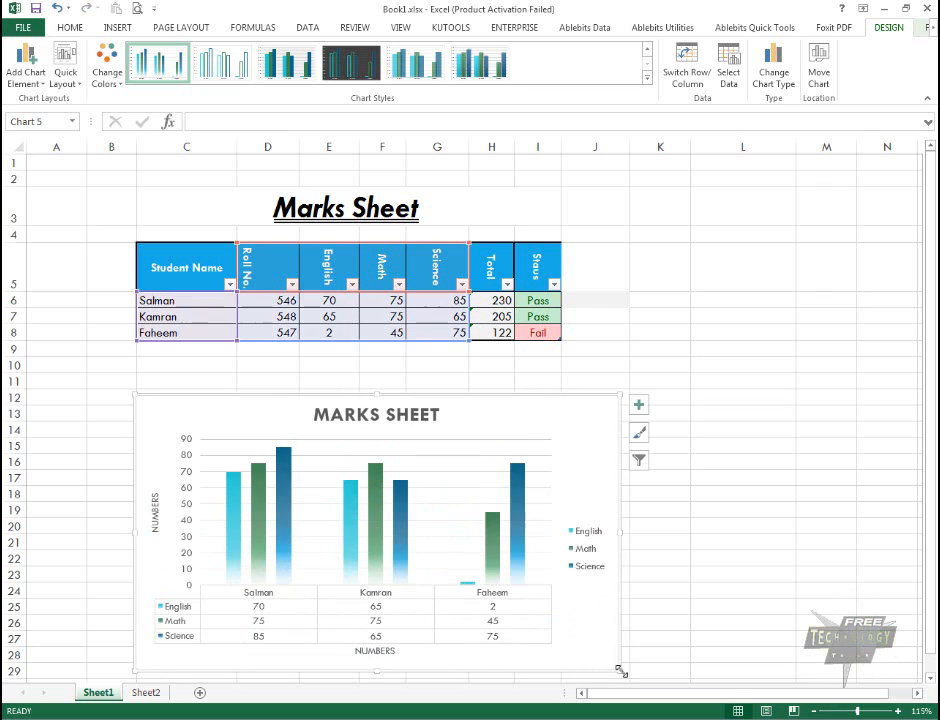
key("ctrl+z")
Add an exponential trendline based on the English series.
left_click(558, 404)
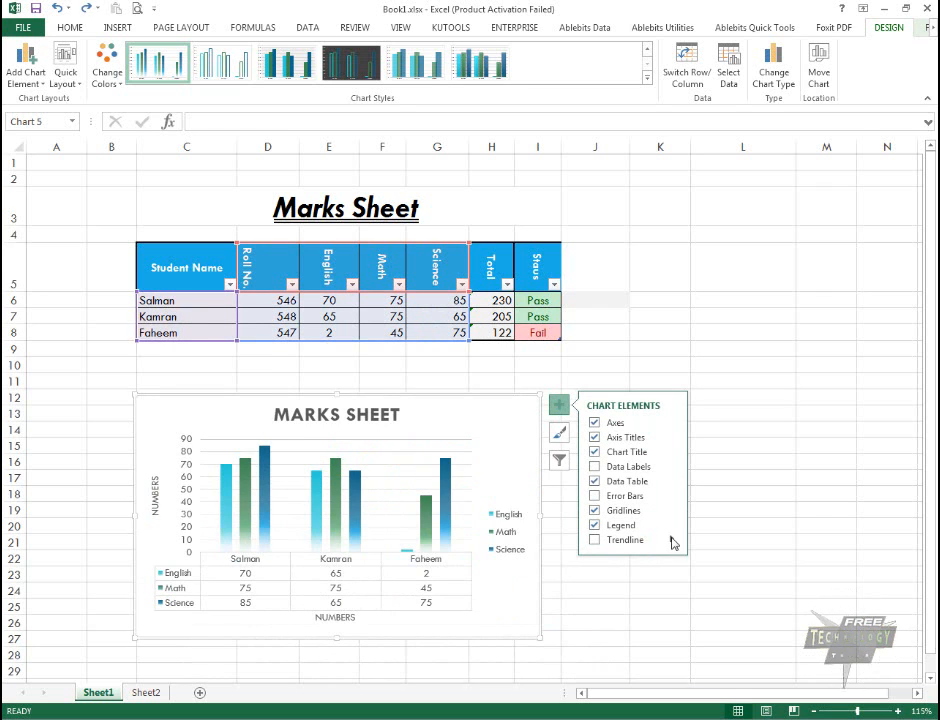
mouse_move(672, 541)
left_click(737, 562)
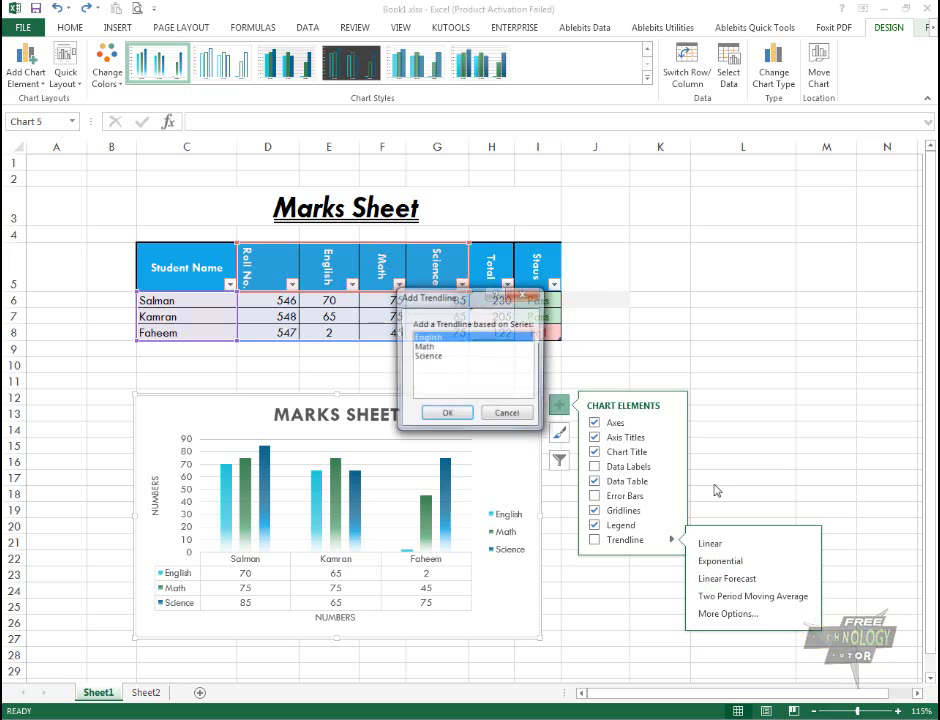
left_click(440, 415)
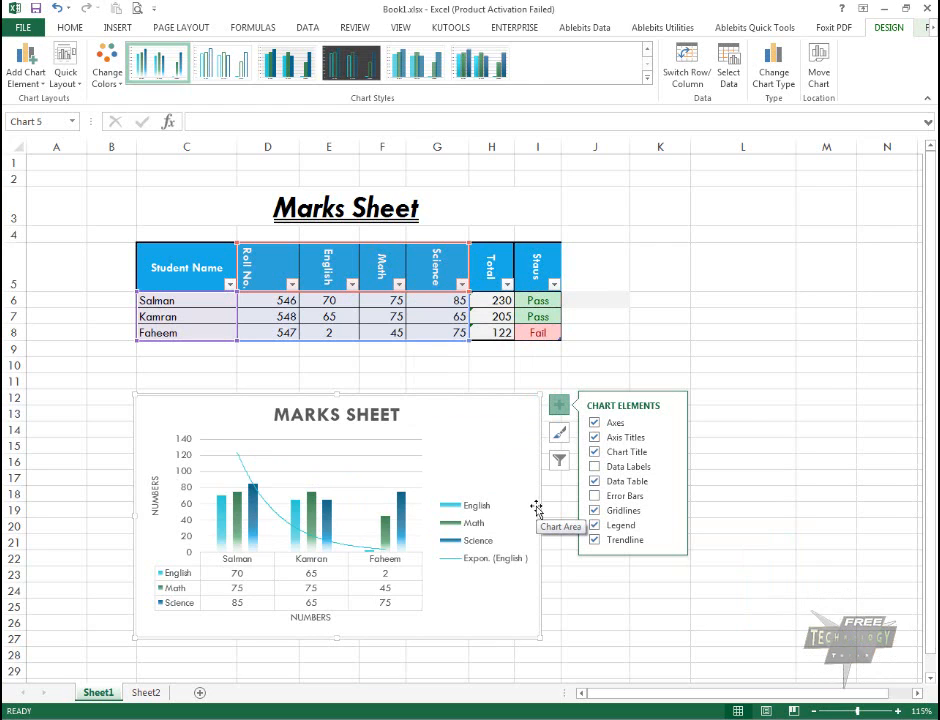
left_click(636, 541)
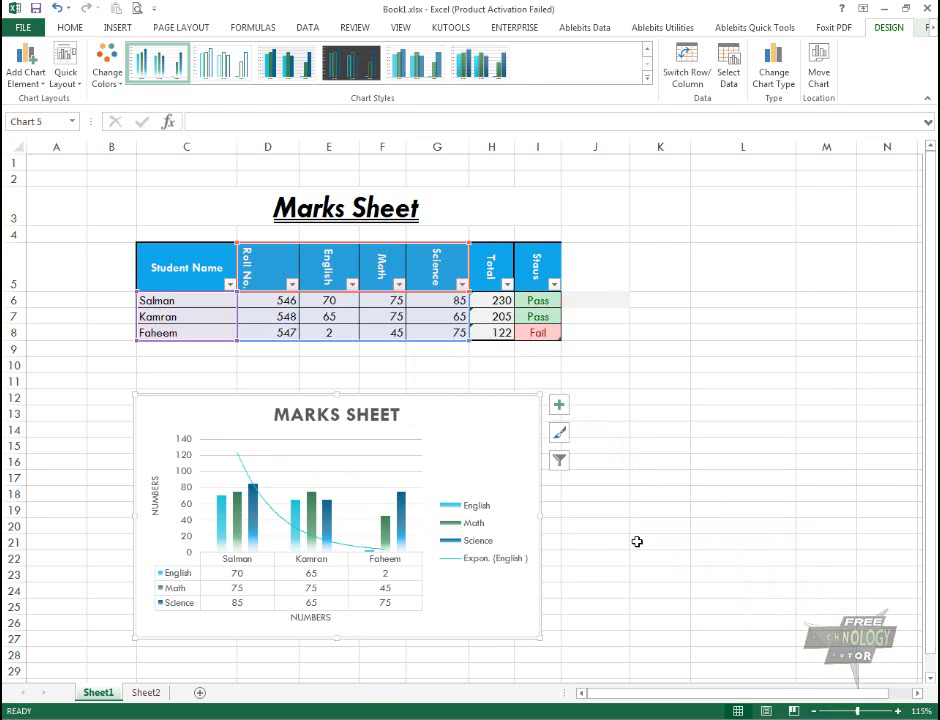
Try a linear trendline based on the Math series, and remove the trendlines from the chart.
left_click(561, 407)
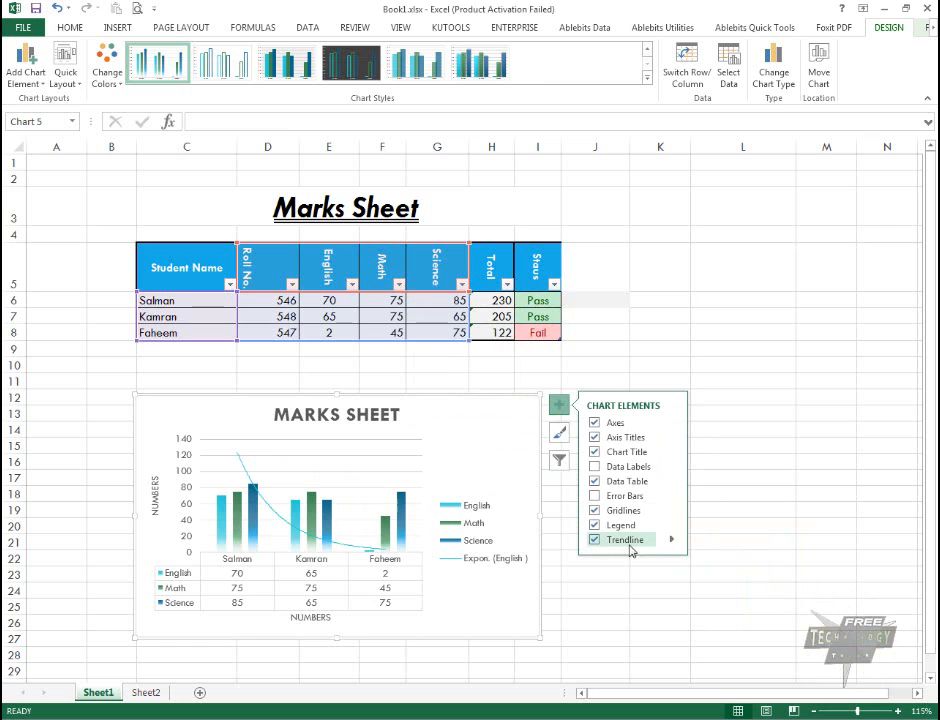
left_click(672, 541)
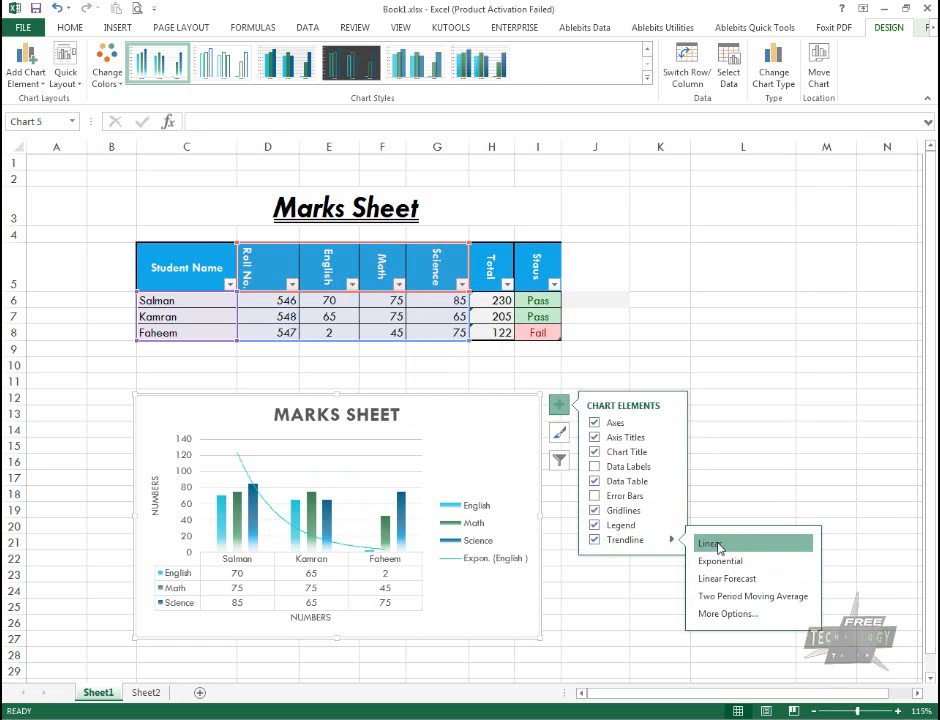
left_click(715, 544)
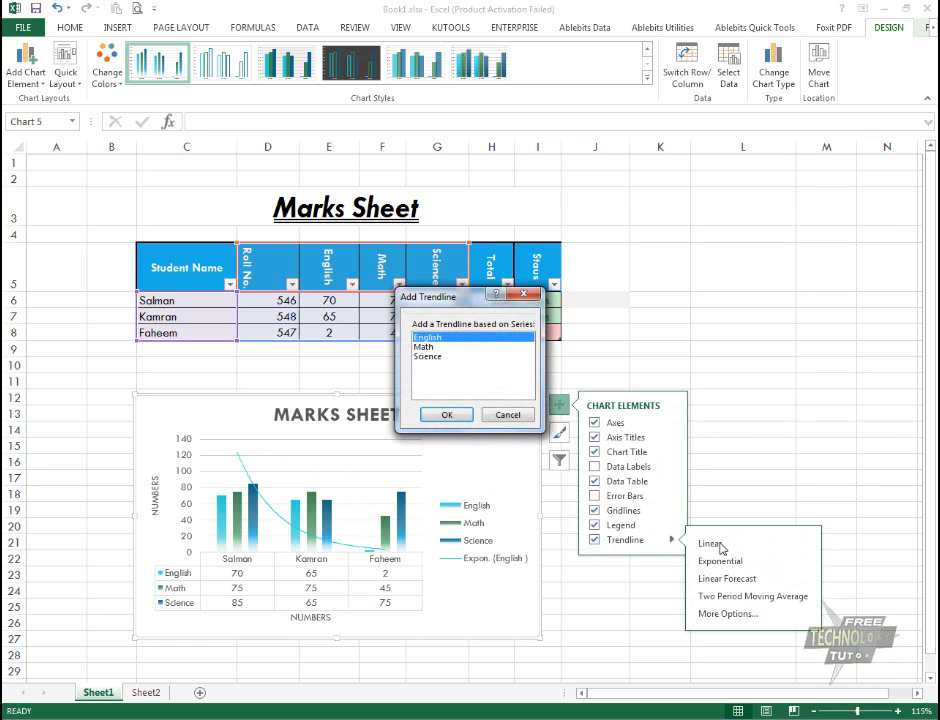
left_click(425, 347)
left_click(447, 414)
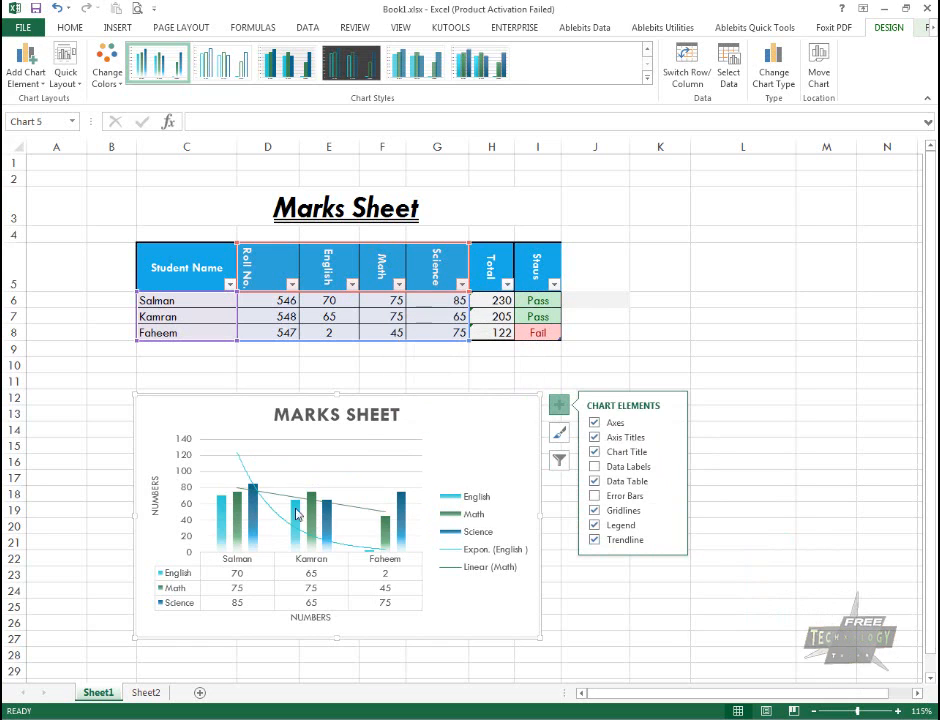
left_click(631, 543)
Add a linear trendline for the Math series and an exponential one for the English series.
left_click(625, 541)
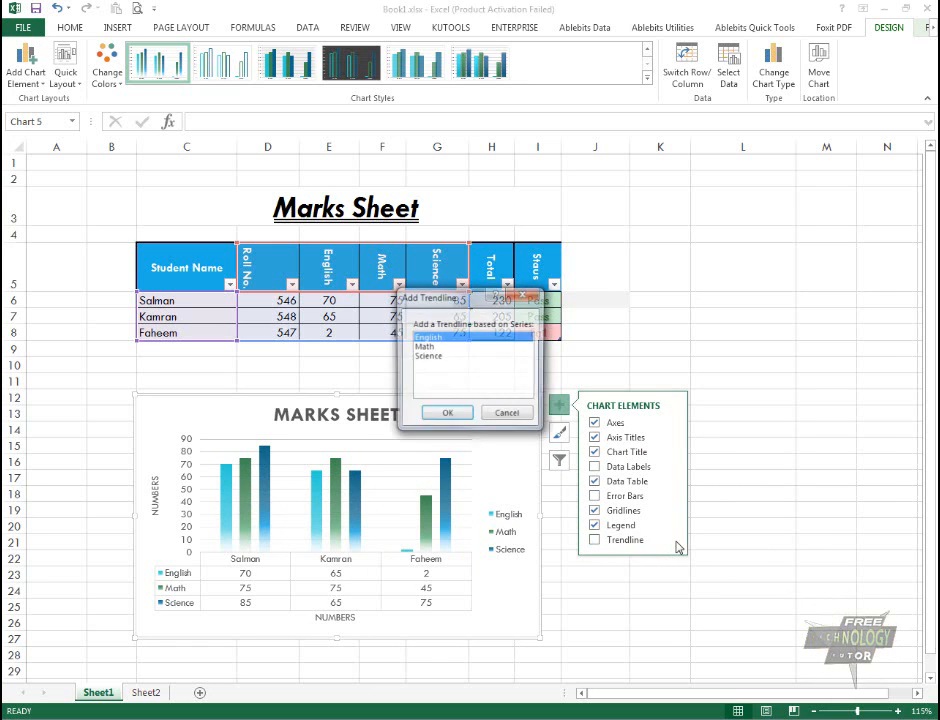
left_click(424, 347)
left_click(447, 414)
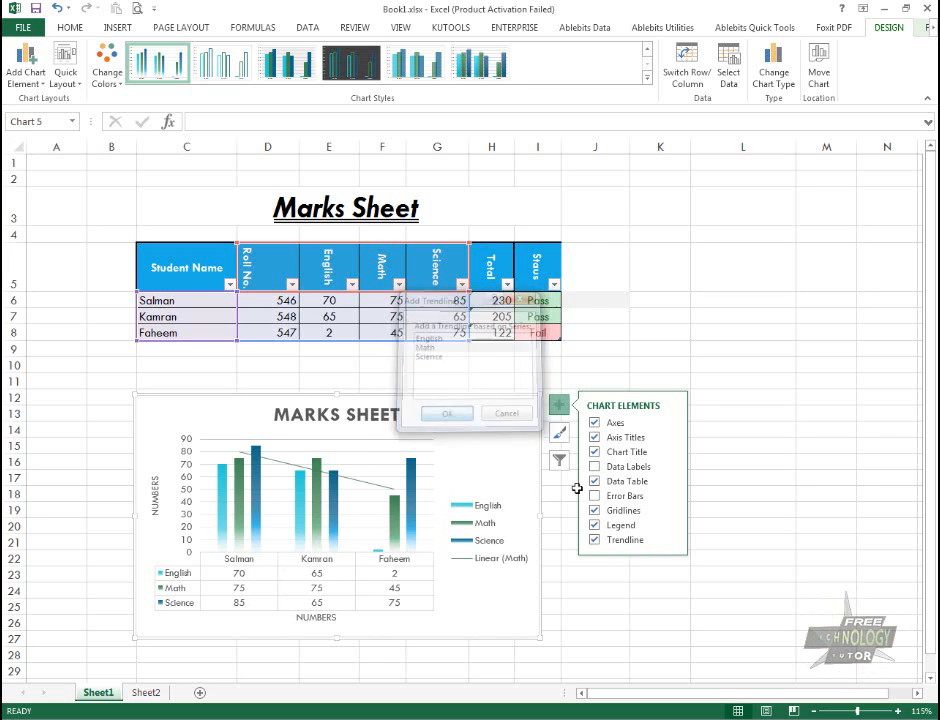
left_click(672, 541)
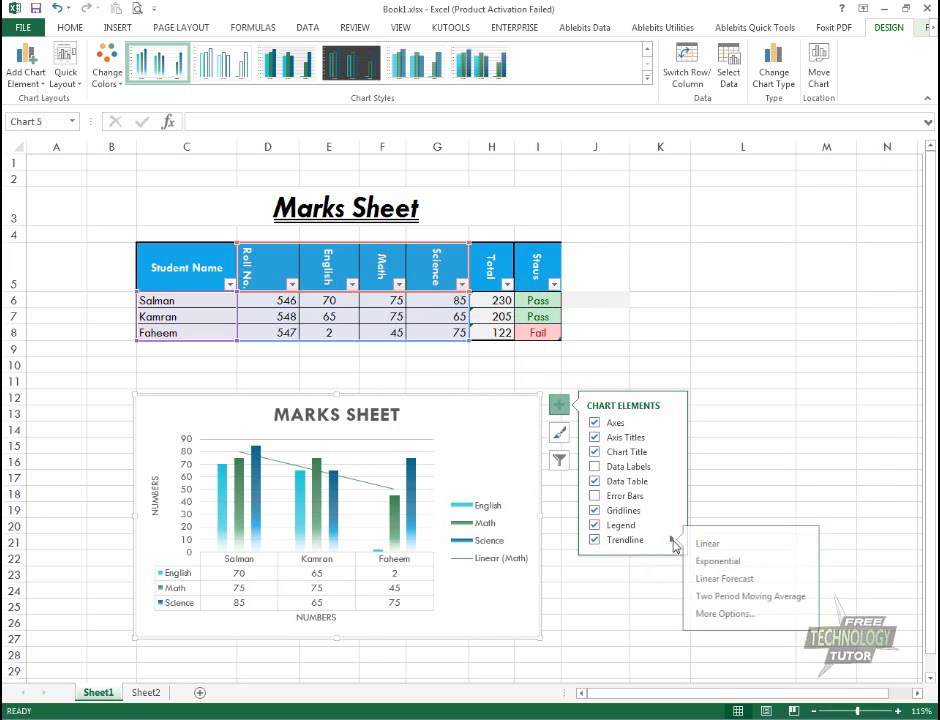
left_click(722, 561)
left_click(446, 414)
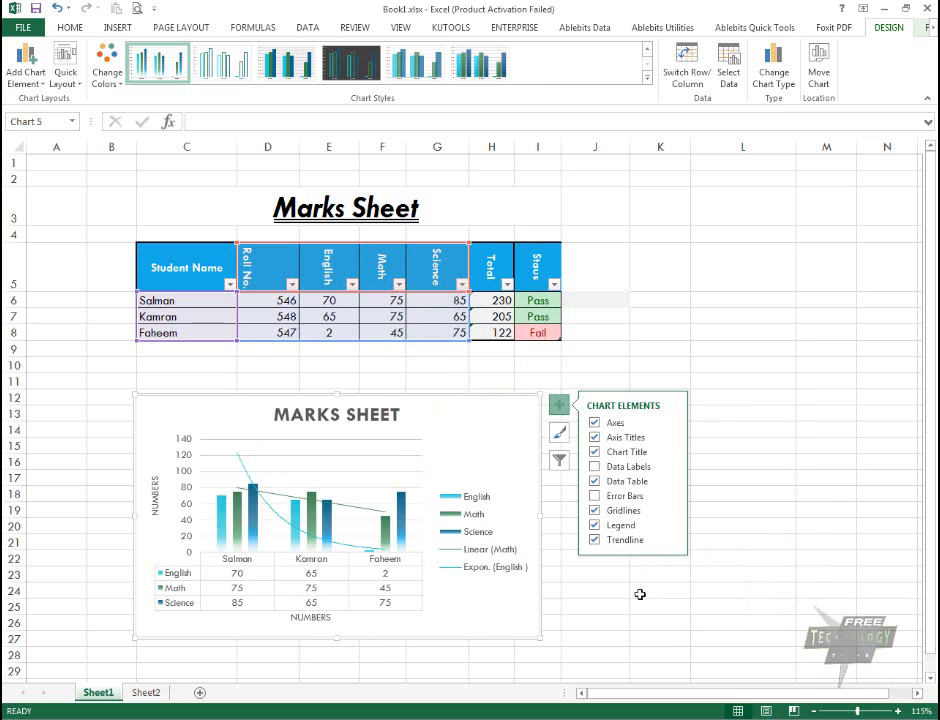
Try a linear forecast trendline for the Science series, and remove all trendlines from the chart.
left_click(674, 541)
left_click(738, 590)
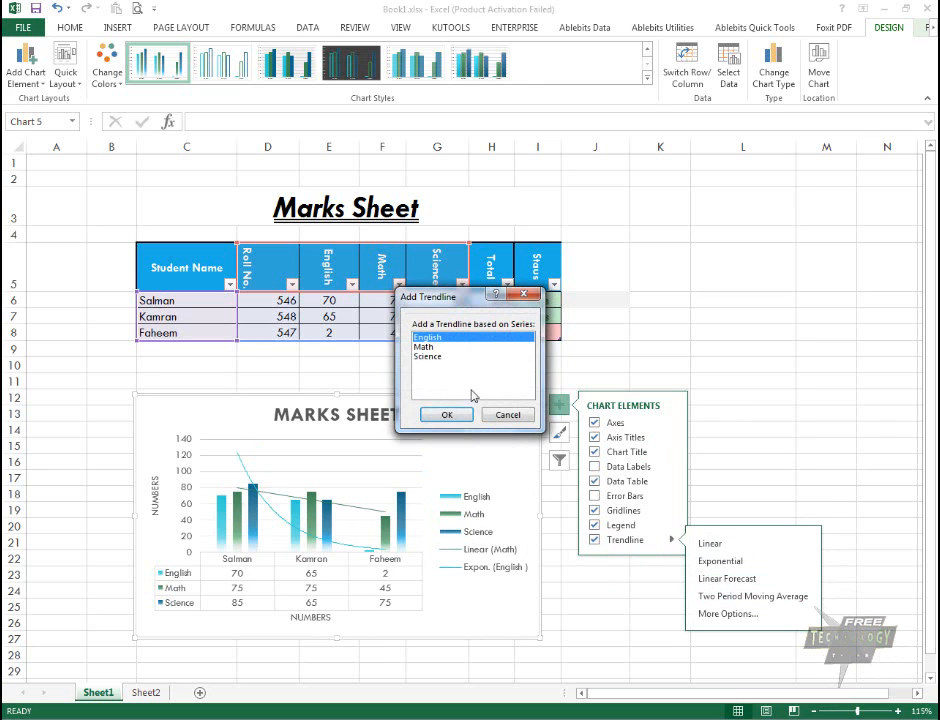
left_click(430, 357)
left_click(449, 415)
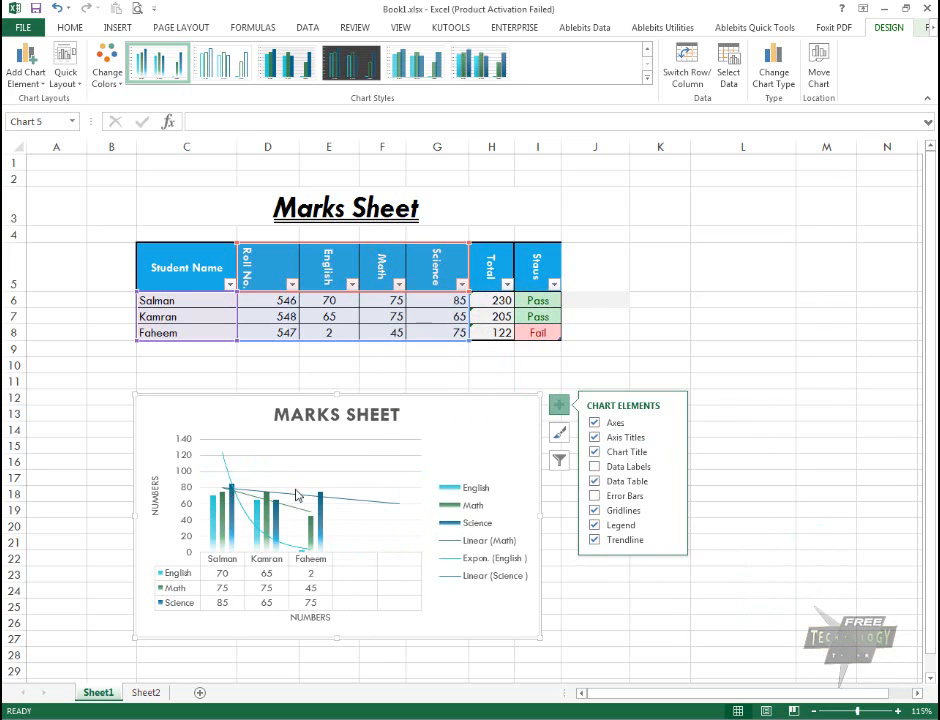
left_click(597, 541)
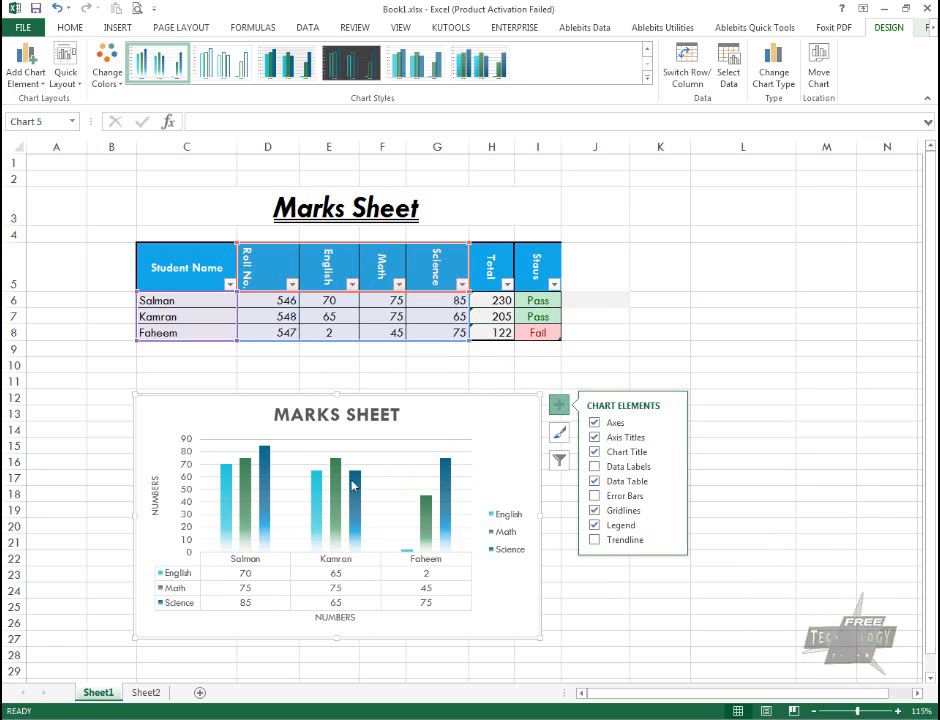
left_click(37, 86)
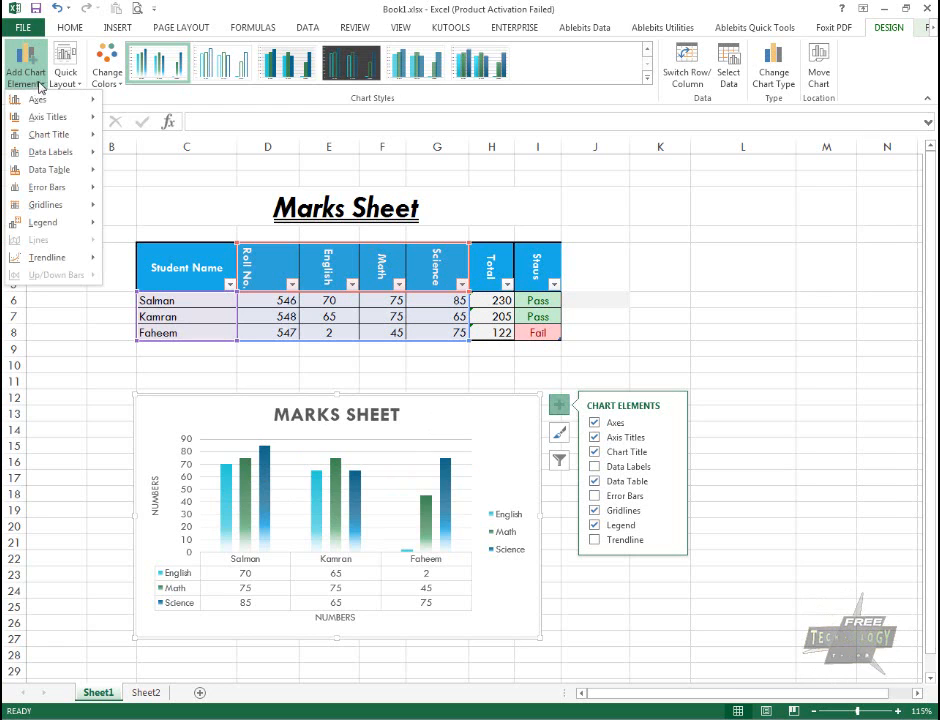
left_click(70, 80)
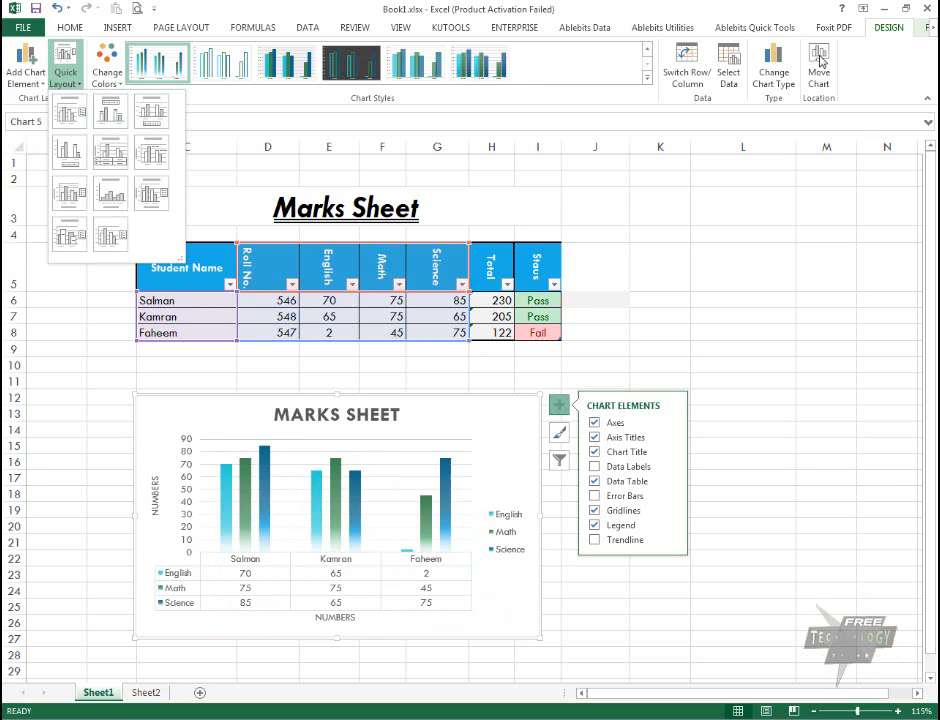
left_click(880, 80)
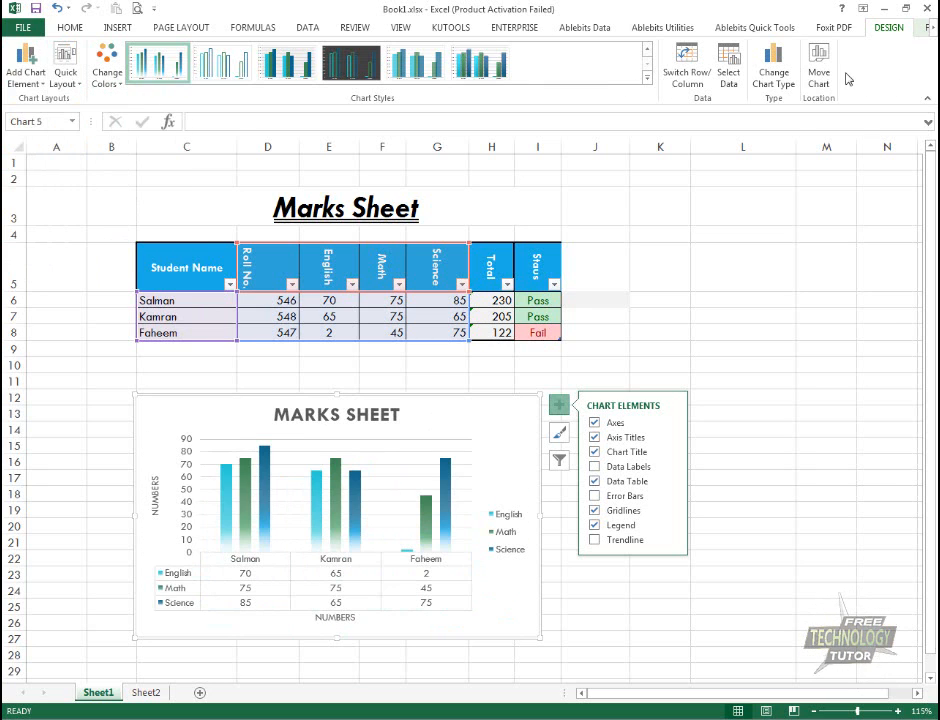
Preview the stacked, 100% stacked and 3-D column variants and the line chart types for the marks chart.
left_click(781, 70)
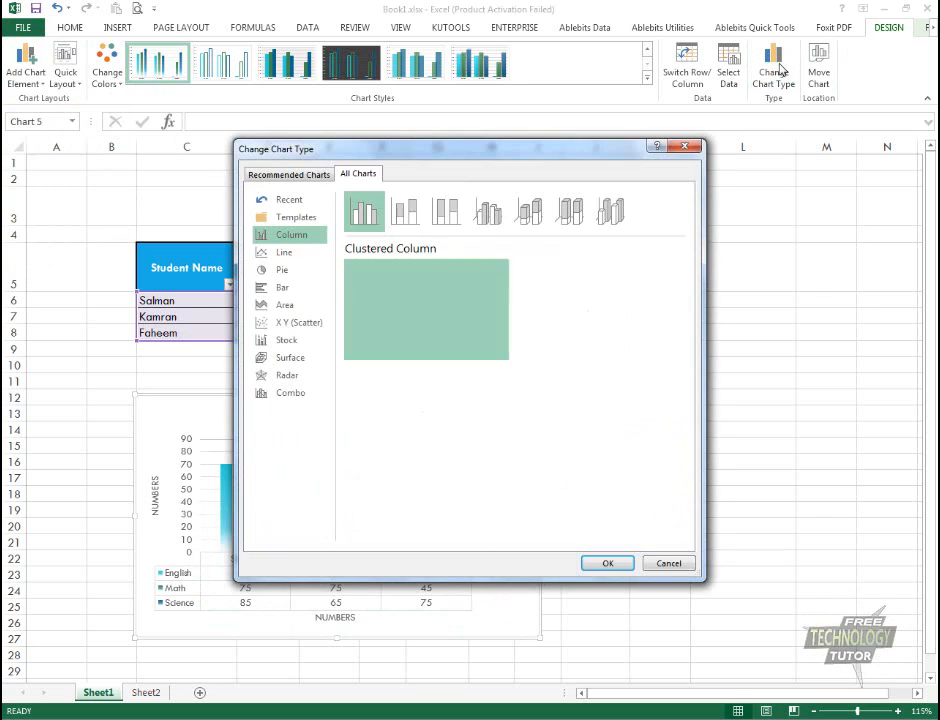
left_click(410, 214)
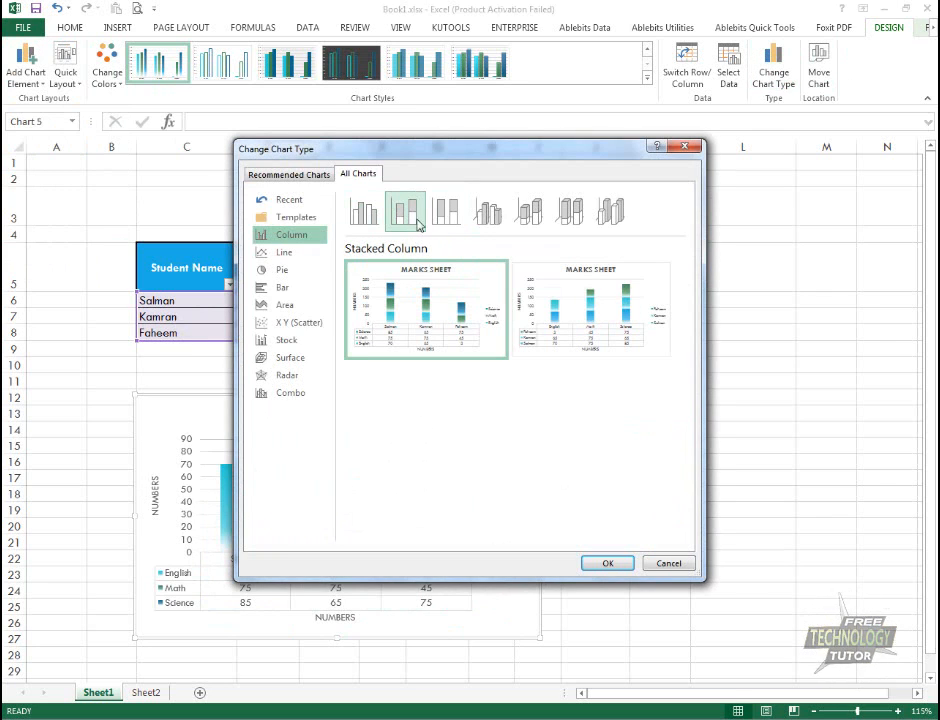
left_click(362, 214)
left_click_drag(506, 166, 728, 126)
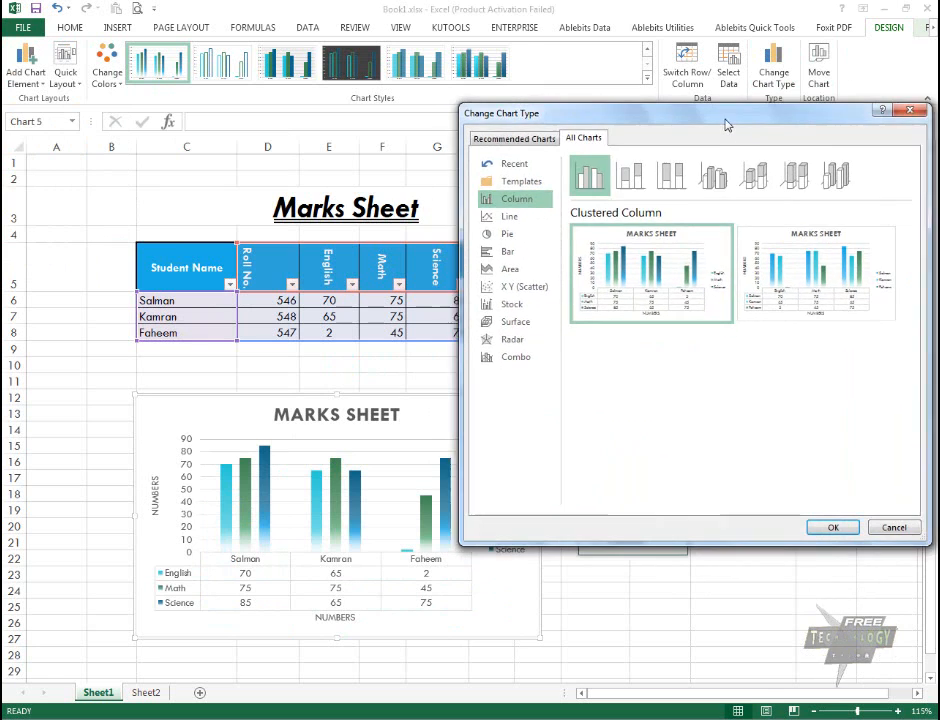
left_click(624, 177)
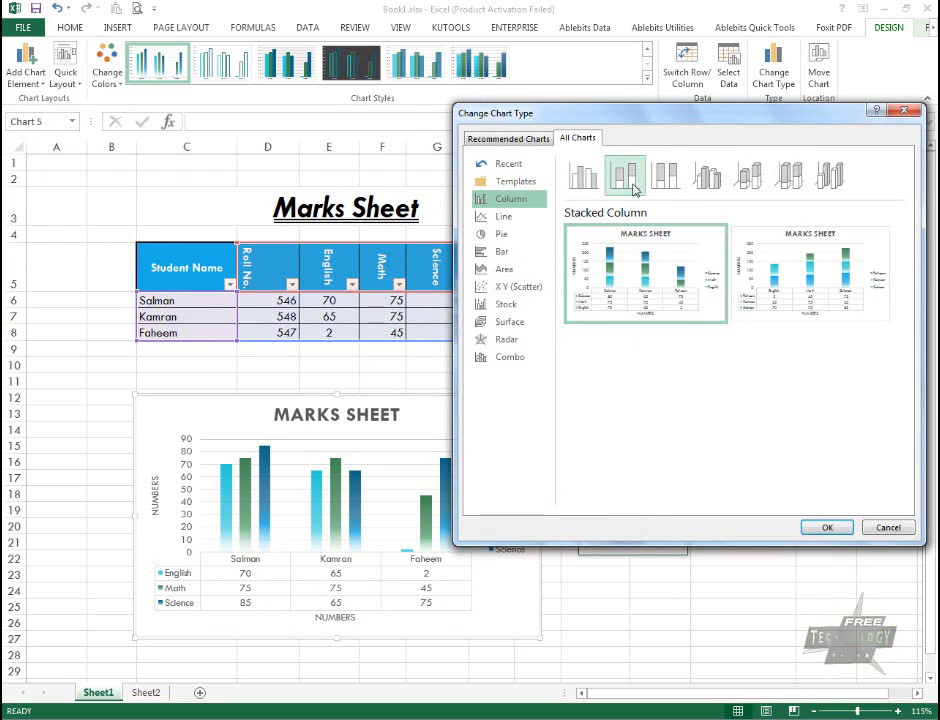
mouse_move(835, 272)
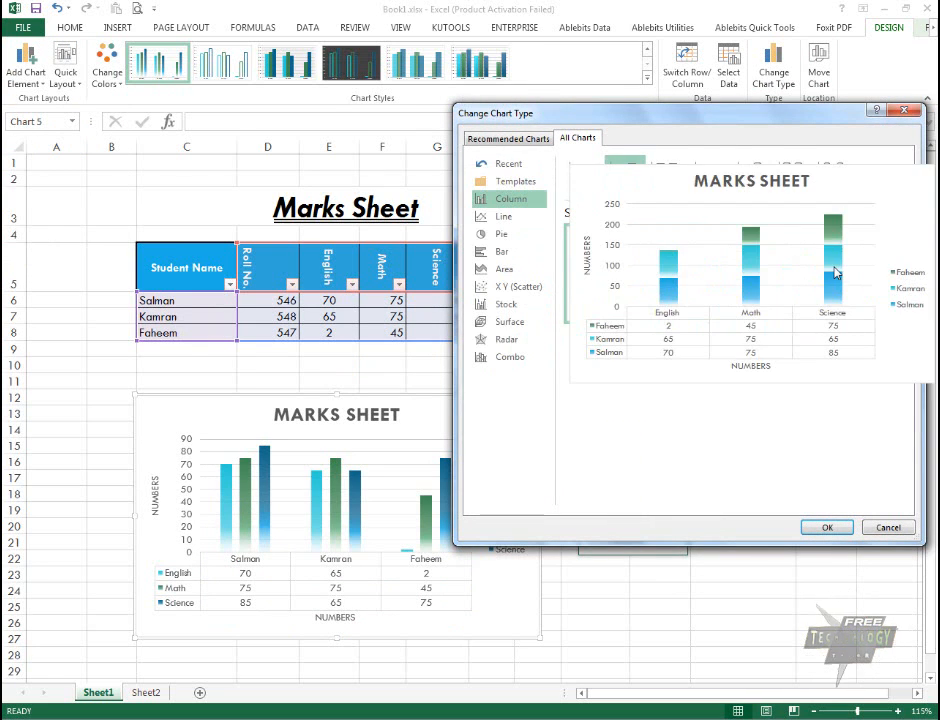
mouse_move(668, 292)
left_click(666, 175)
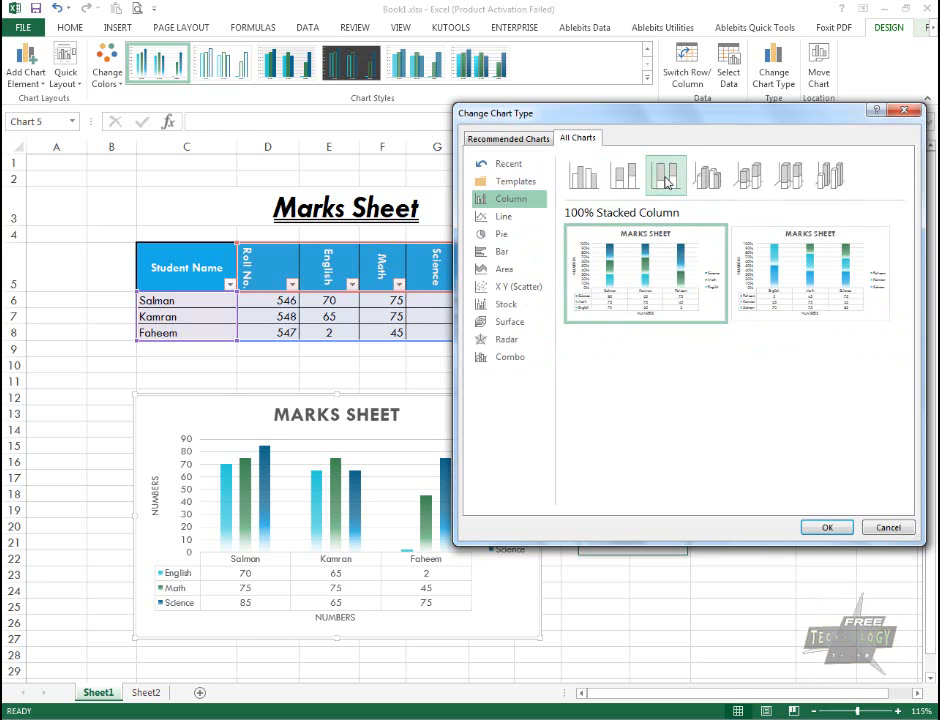
mouse_move(861, 256)
left_click(716, 174)
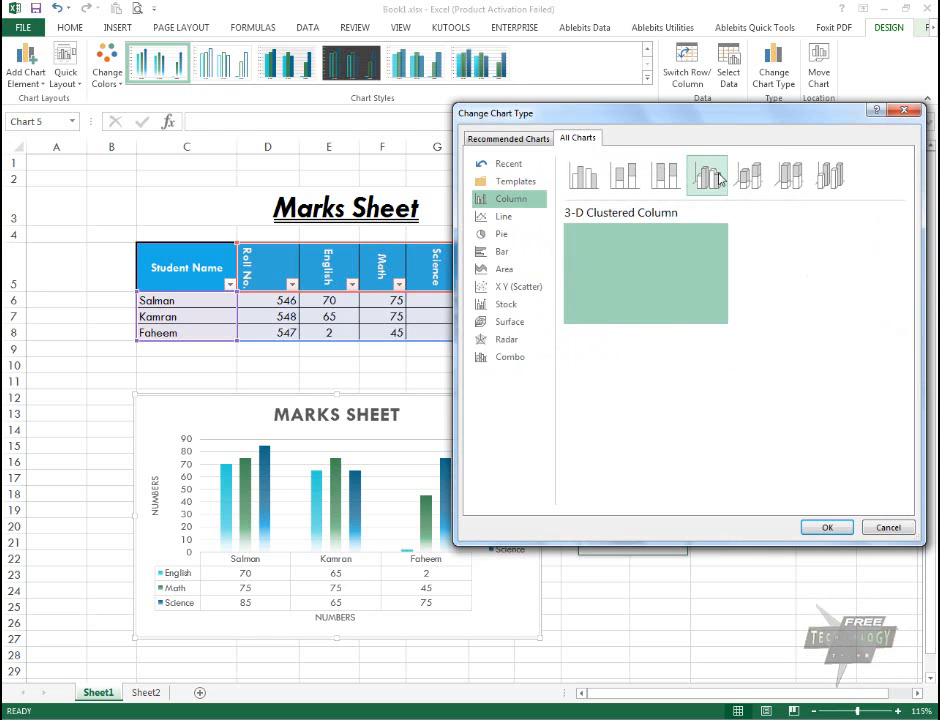
mouse_move(668, 268)
left_click(788, 175)
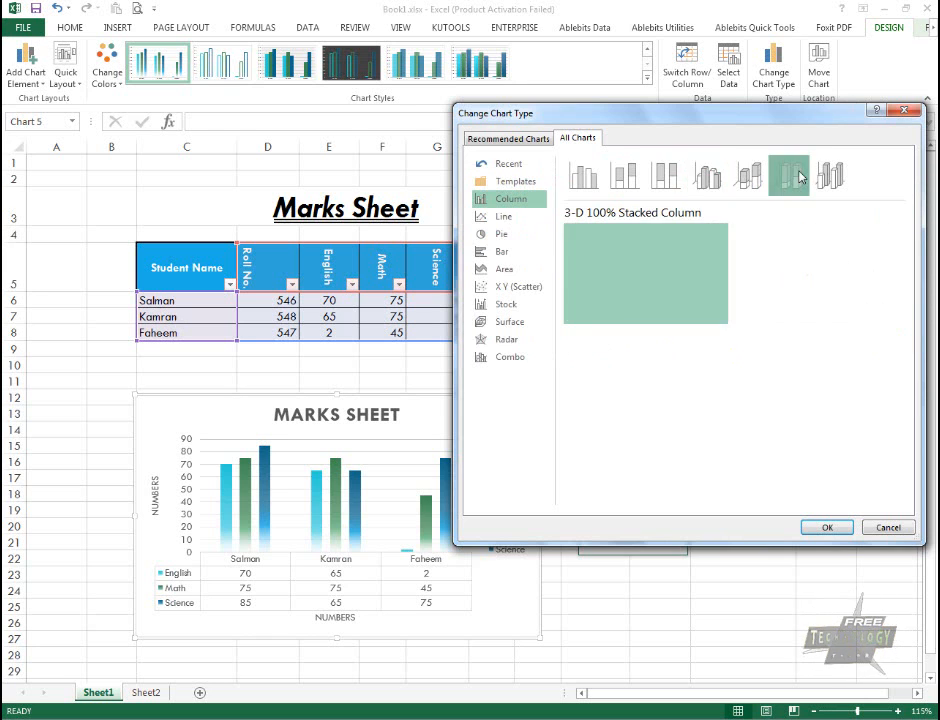
left_click(505, 217)
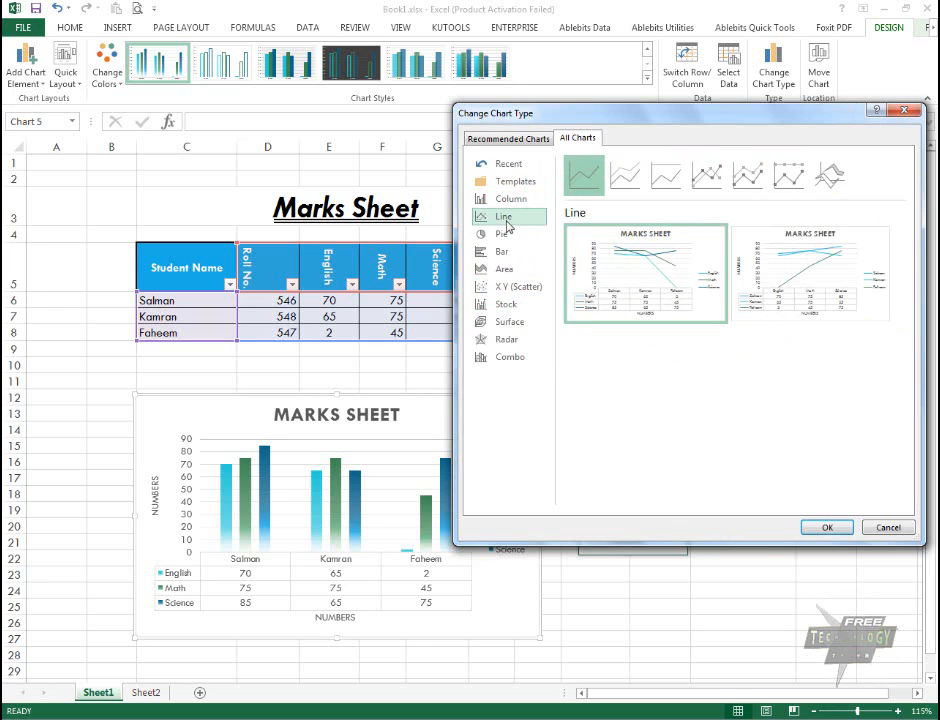
left_click(666, 175)
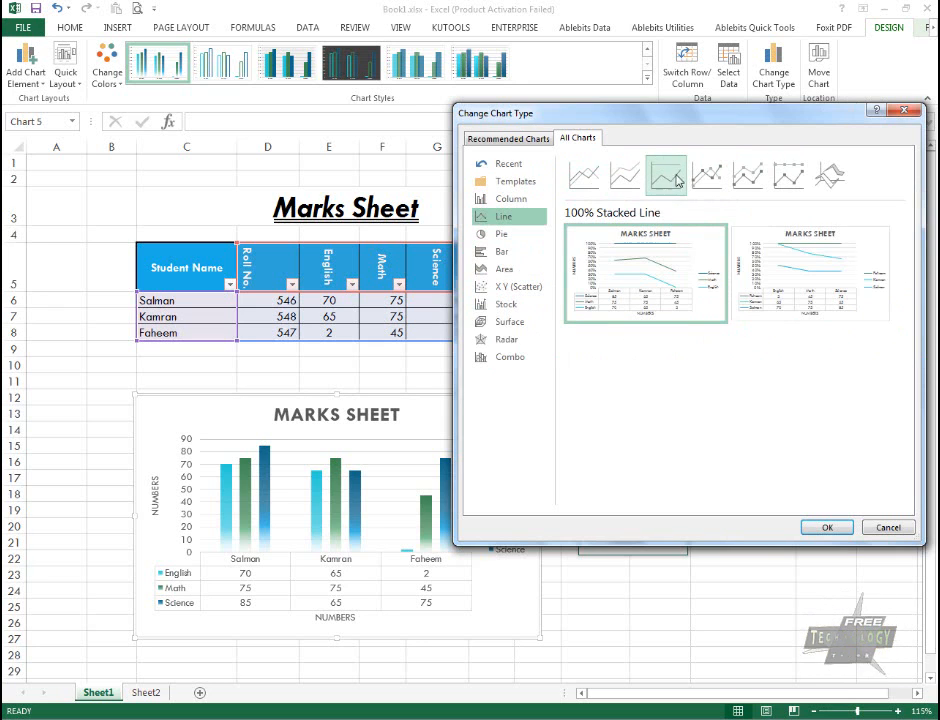
Compare the 3-D Pie, Pie of Pie and Bar of Pie variants, and change the chart type to the plain Pie.
left_click(502, 233)
mouse_move(655, 284)
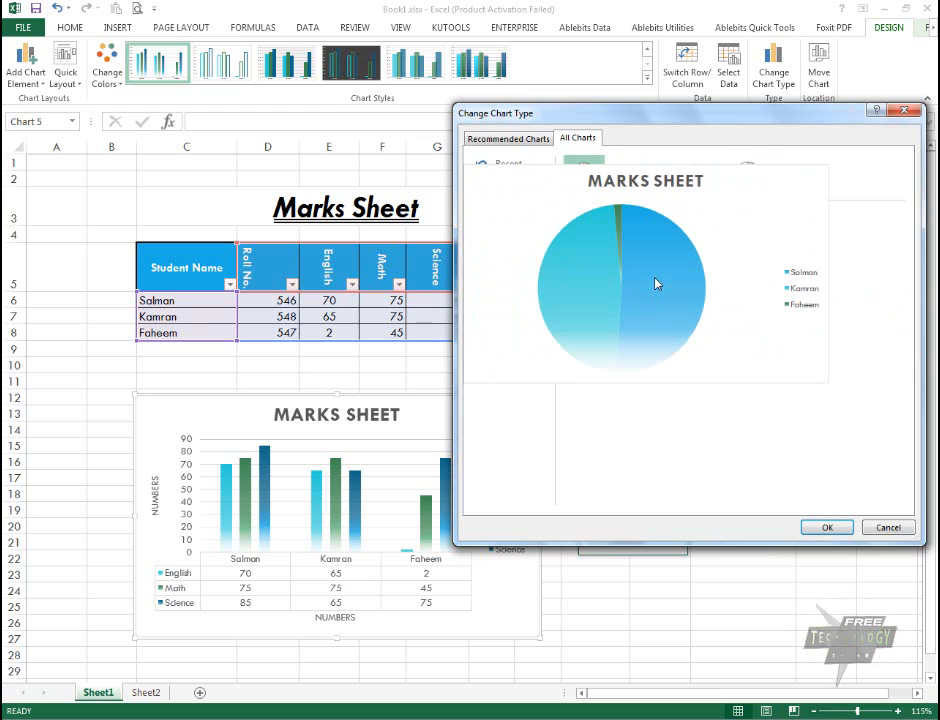
left_click(624, 175)
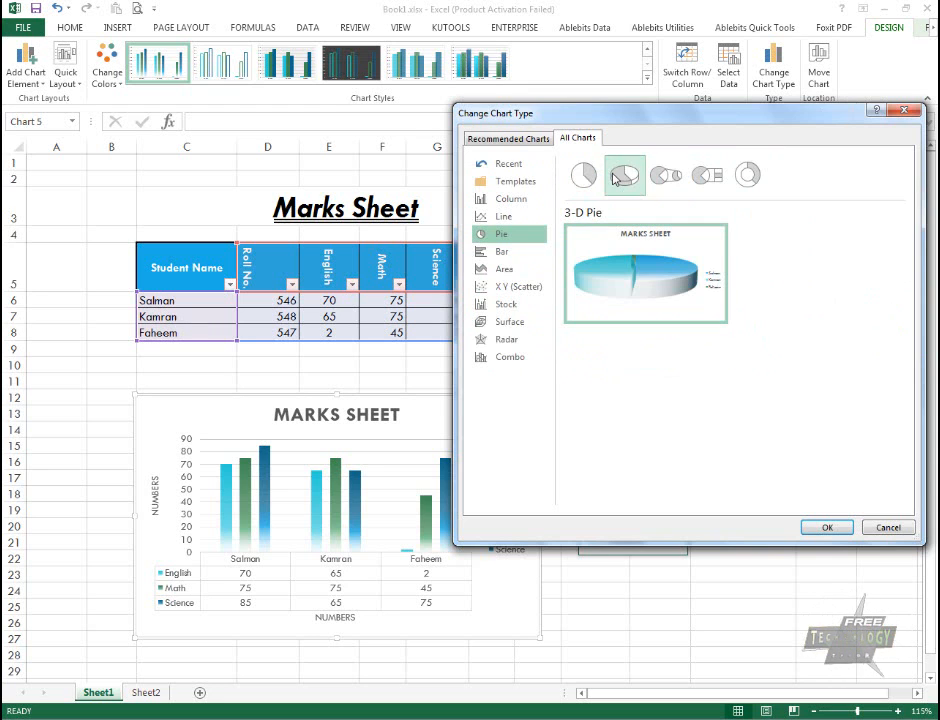
left_click(675, 181)
left_click(707, 180)
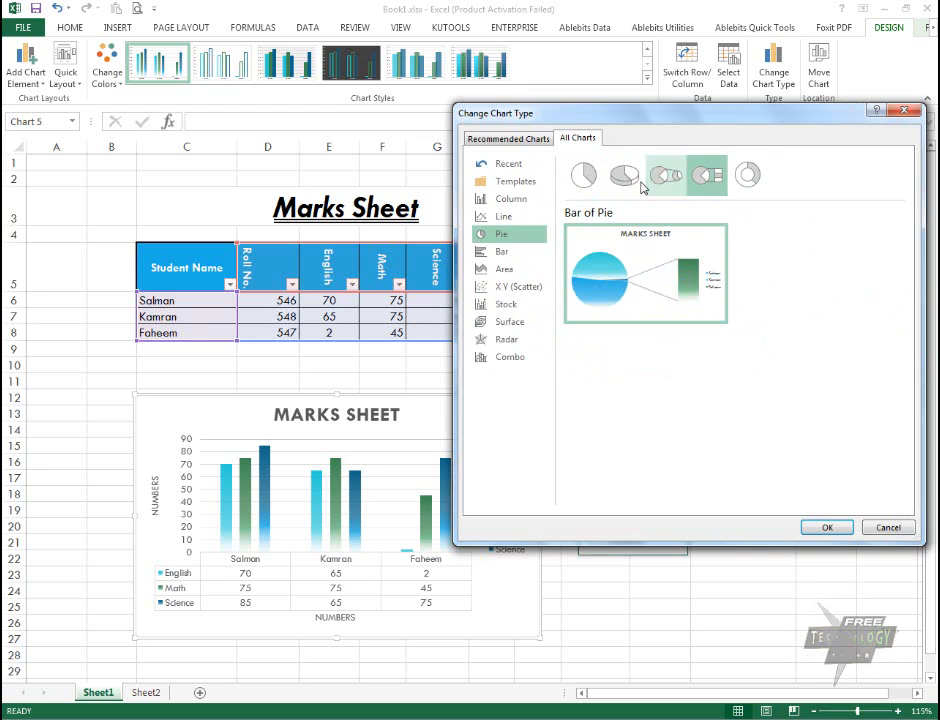
left_click(583, 178)
mouse_move(663, 260)
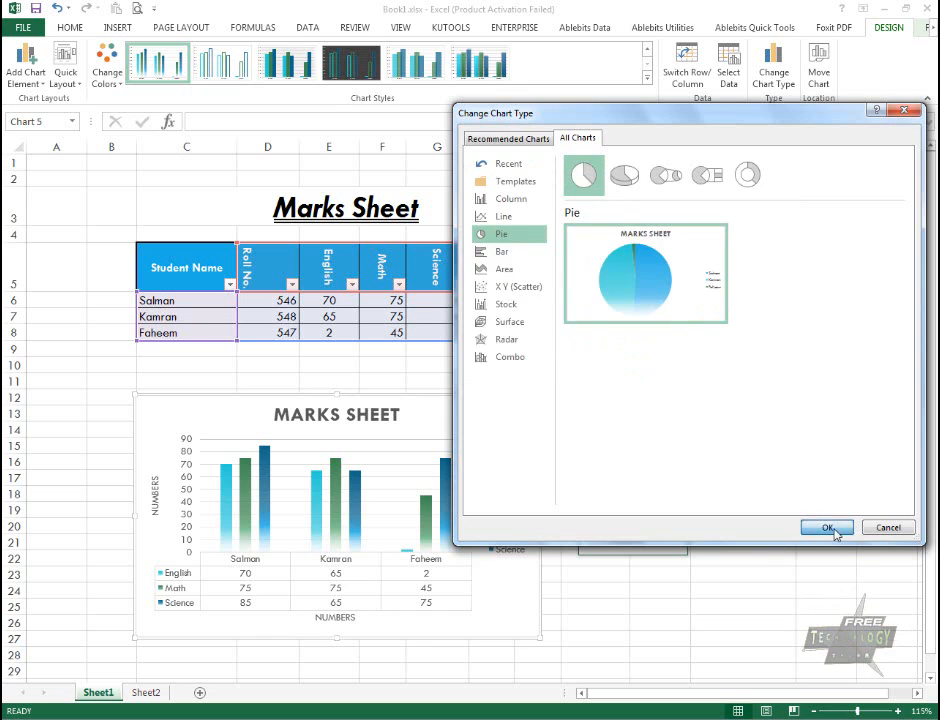
left_click(831, 527)
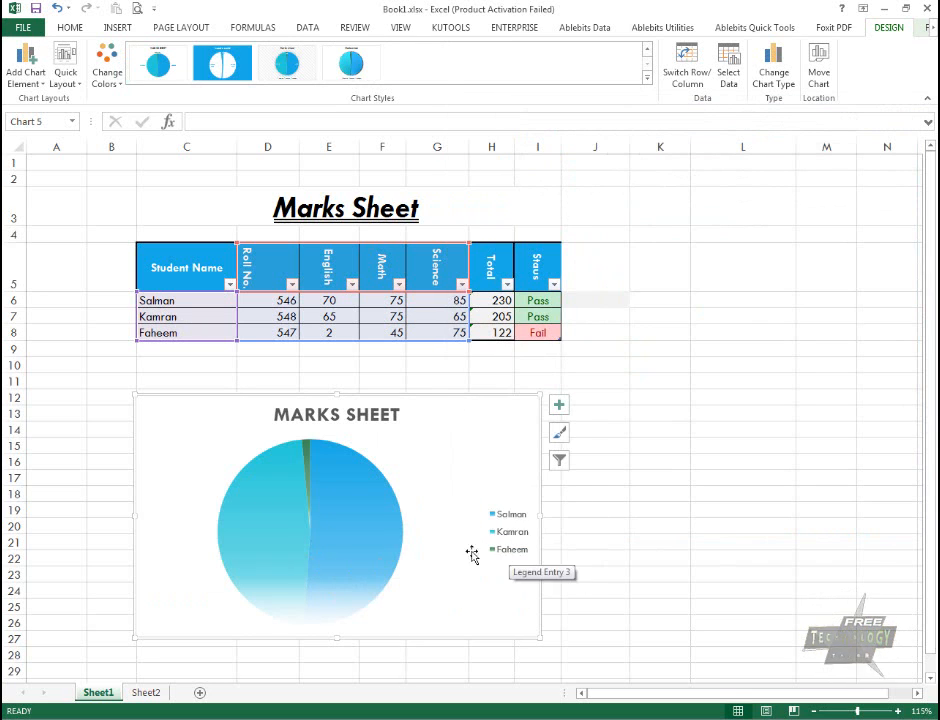
Browse the pie chart styles and apply the one with a light grey patterned background and white percentage labels inside the slices.
left_click(560, 406)
left_click(562, 436)
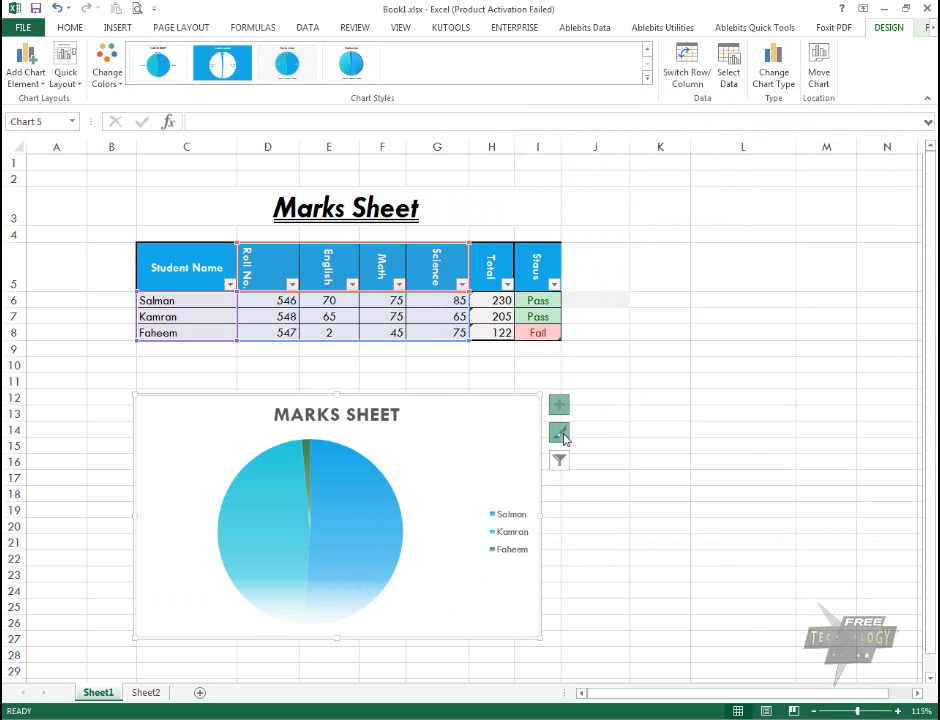
scroll(660, 600, "down", 2)
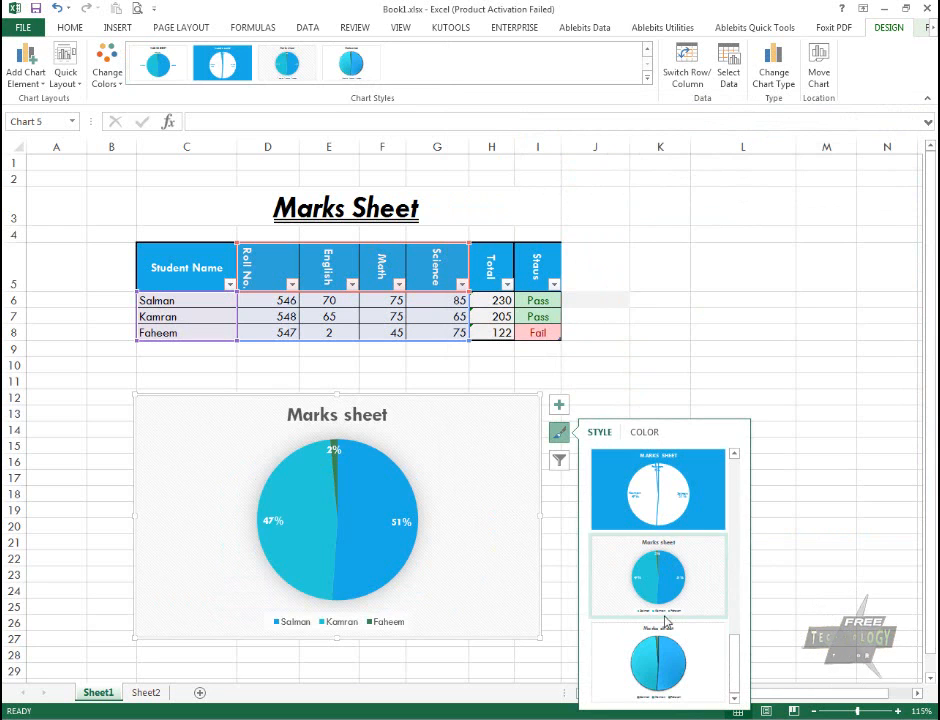
scroll(675, 560, "up", 1)
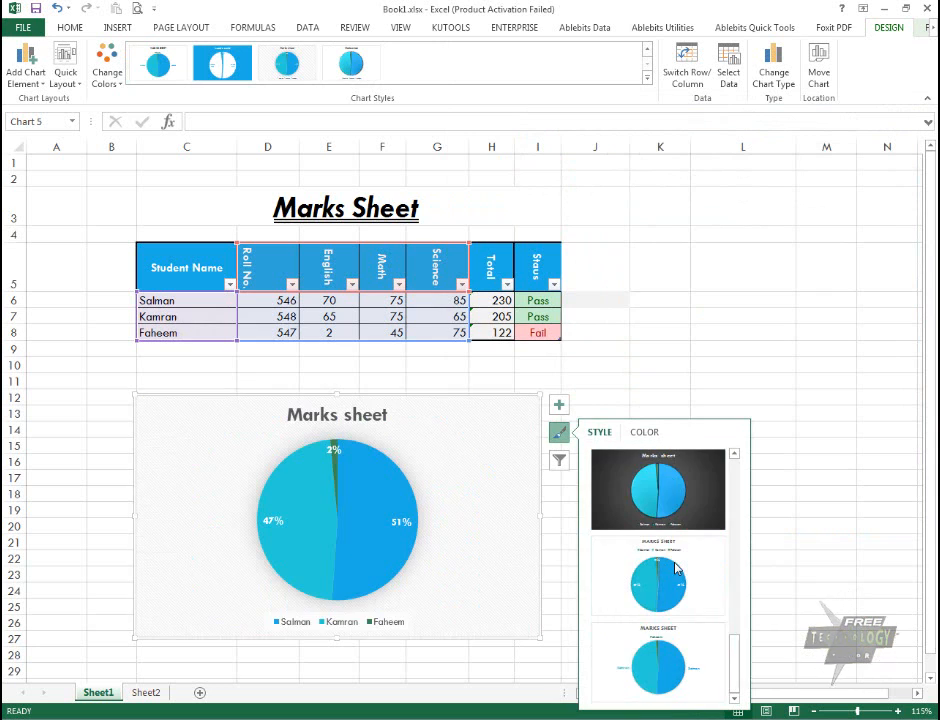
scroll(674, 549, "up", 2)
scroll(675, 550, "down", 2)
scroll(675, 549, "up", 1)
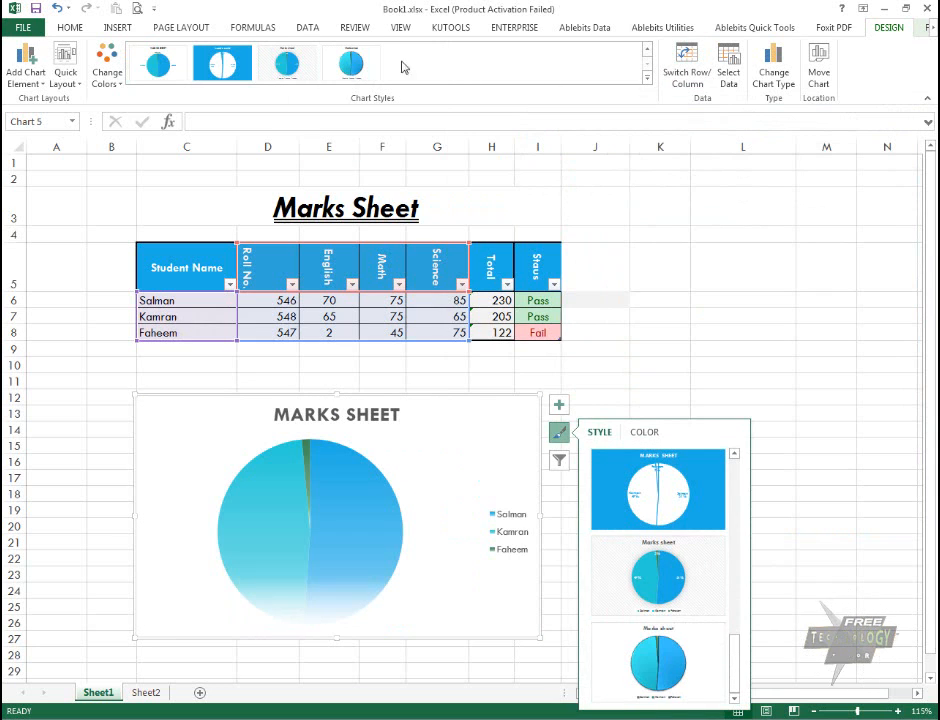
left_click(350, 63)
left_click(657, 608)
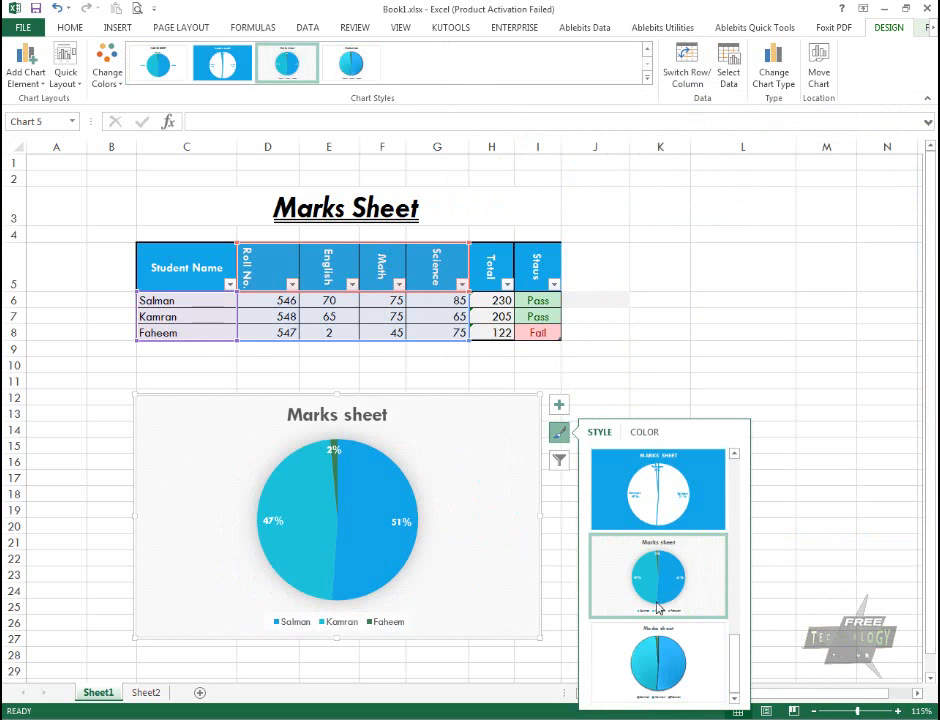
Change the chart type to 3-D Pie.
left_click(772, 65)
left_click(627, 190)
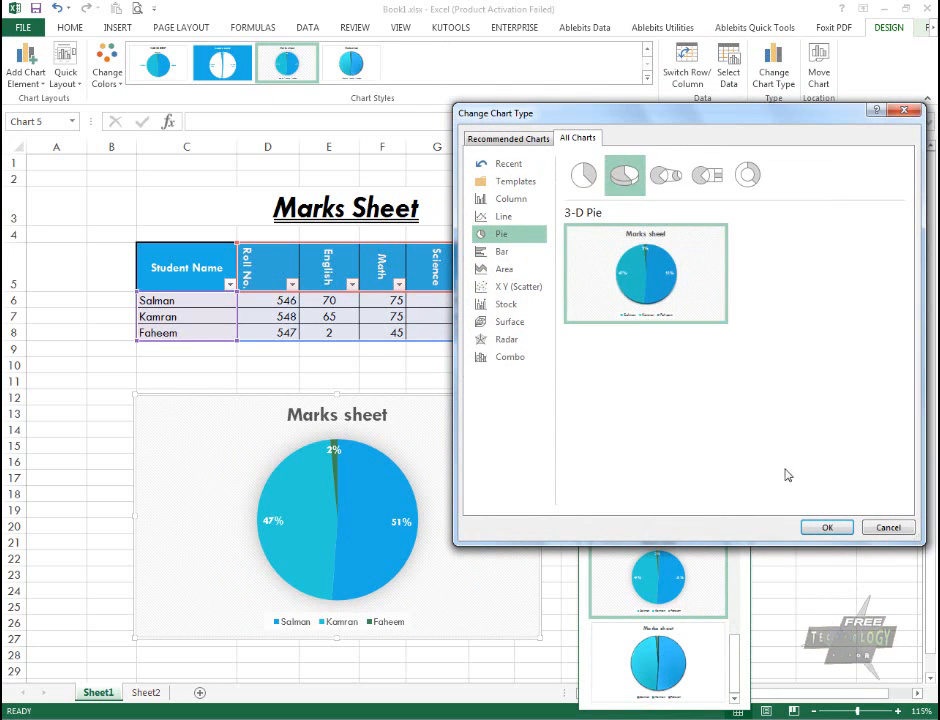
left_click(818, 528)
left_click(822, 530)
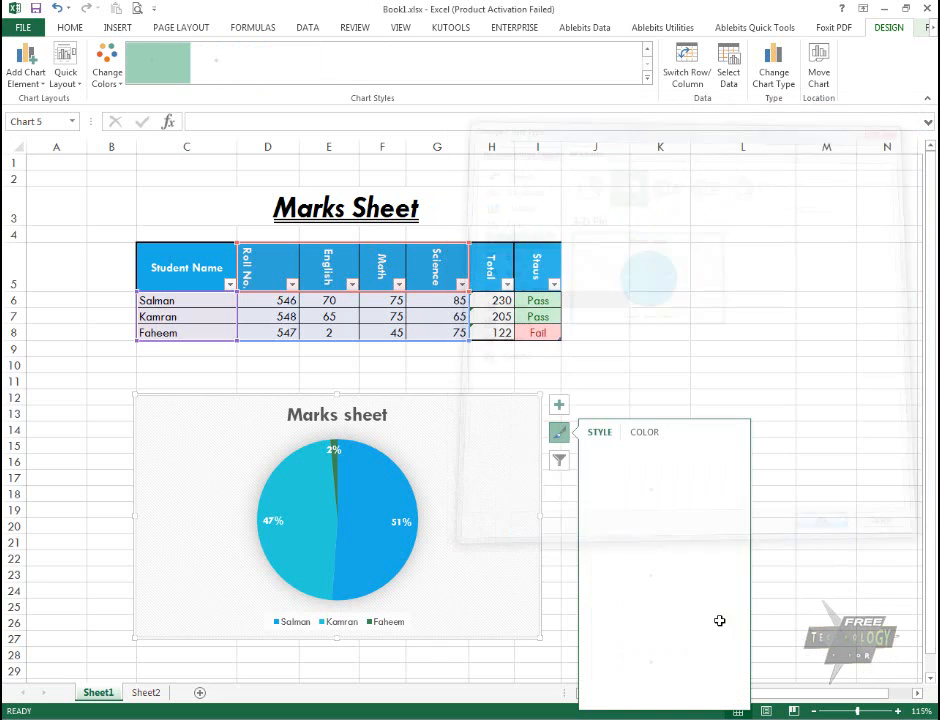
Apply the 3-D pie style with coloured names and percentages outside the slices, and set the second Colorful palette.
left_click(675, 501)
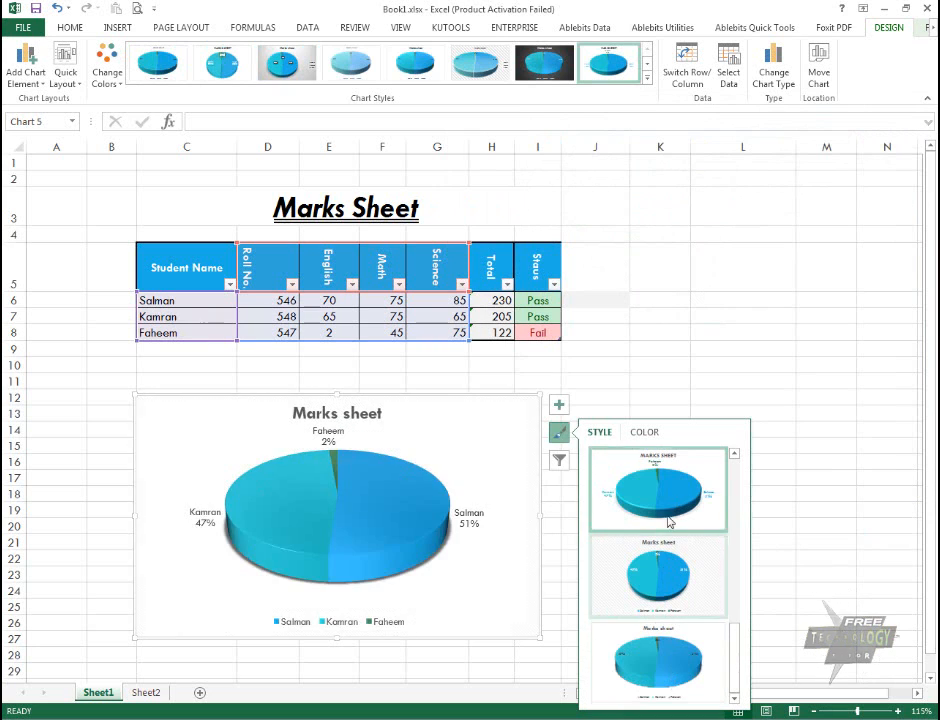
left_click(643, 433)
left_click(665, 474)
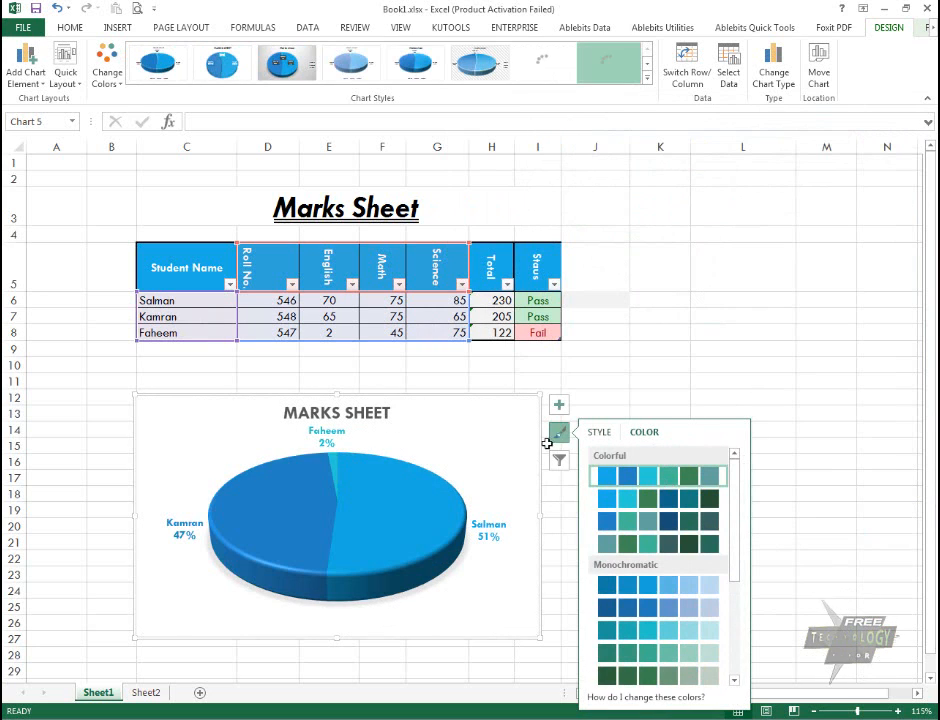
left_click(668, 499)
Filter the pie chart to plot the Math series after trying the Science and English series.
left_click(566, 461)
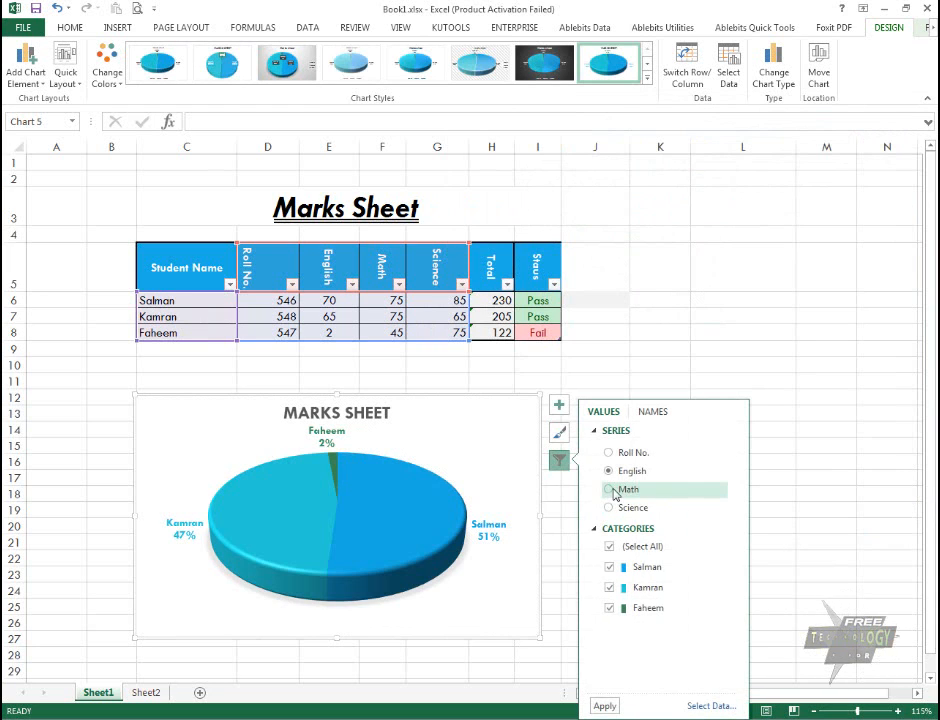
left_click(613, 491)
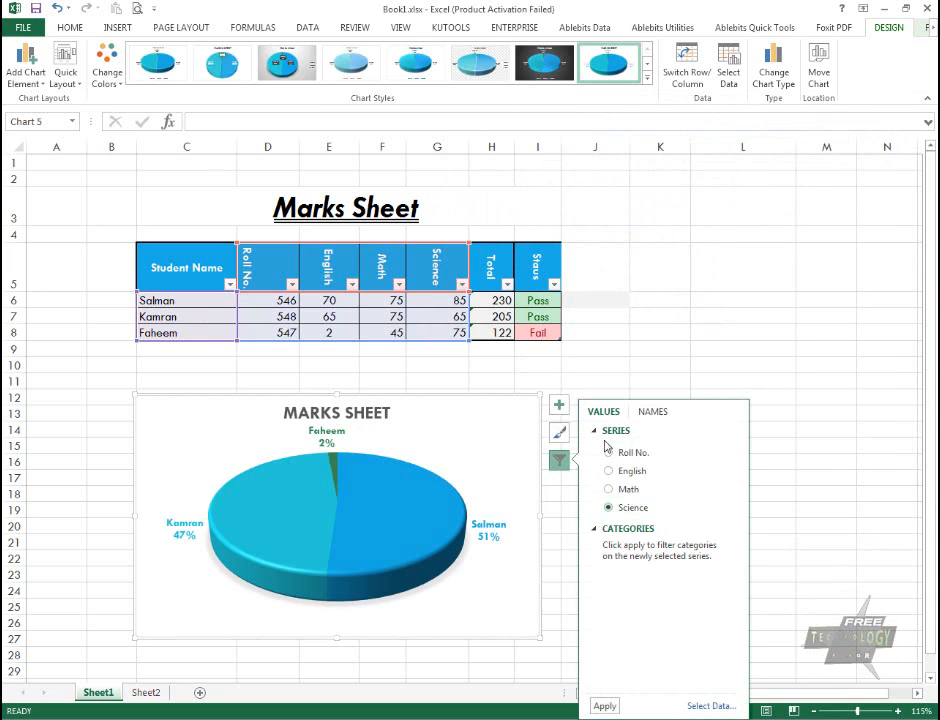
left_click(595, 531)
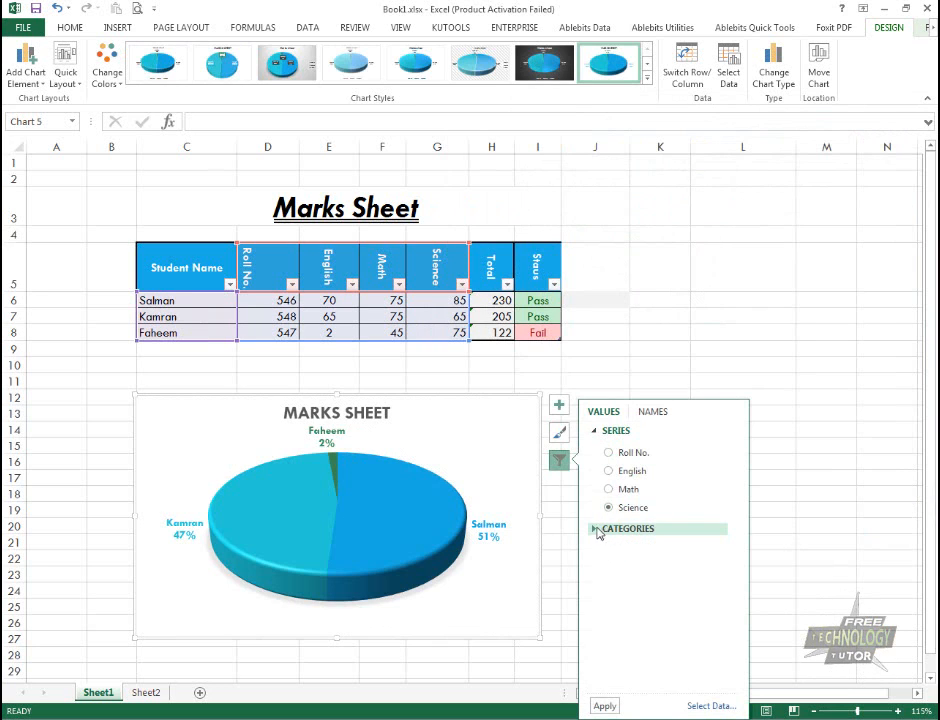
left_click(609, 471)
left_click(595, 531)
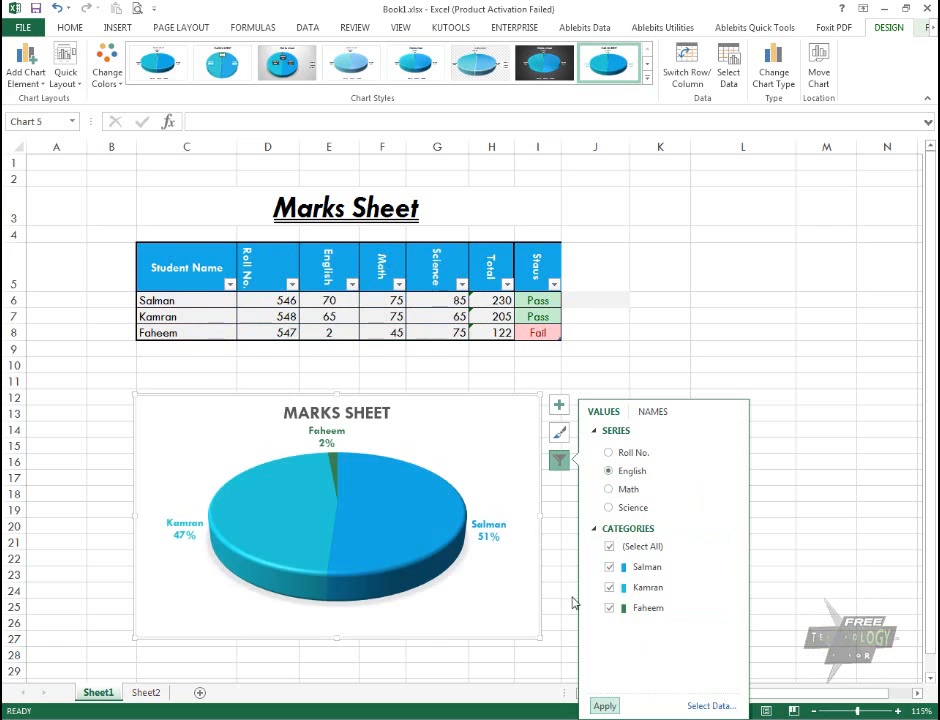
left_click(609, 489)
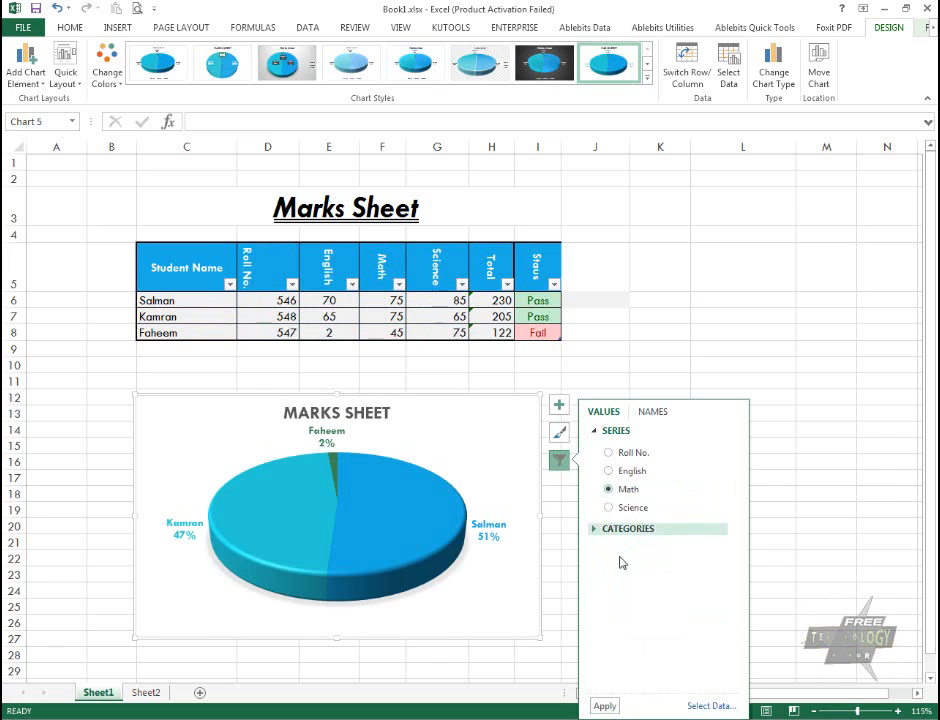
left_click(594, 532)
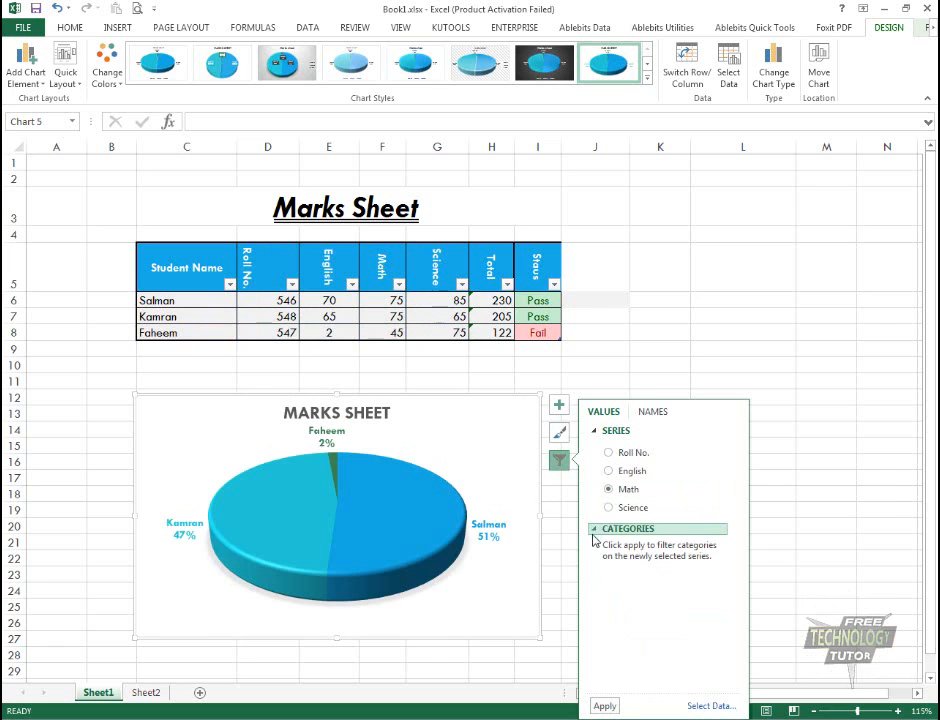
left_click(605, 704)
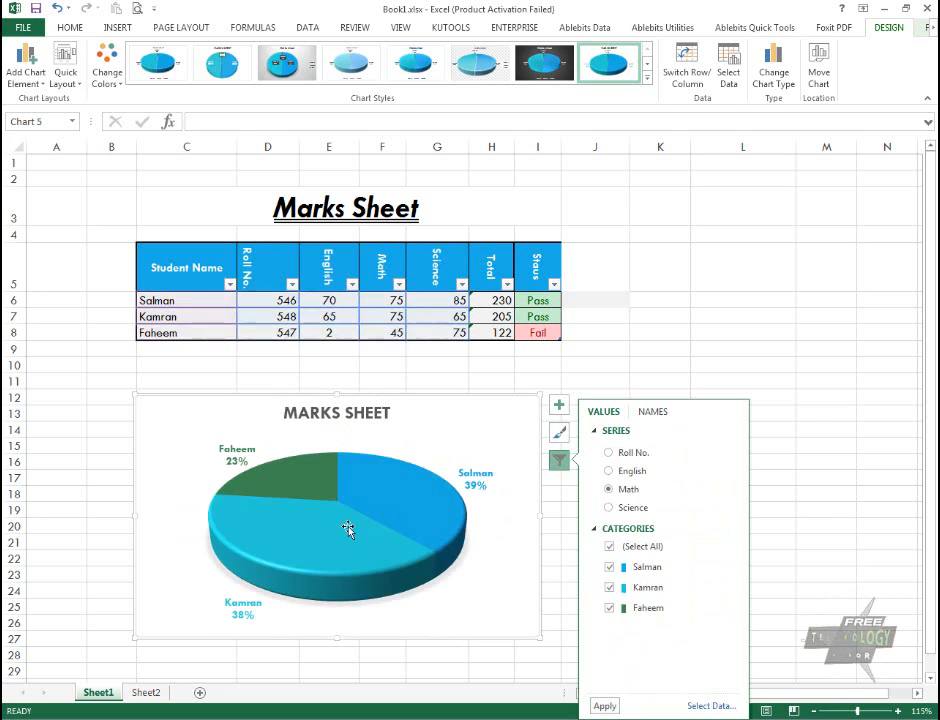
left_click(327, 537)
right_click(330, 537)
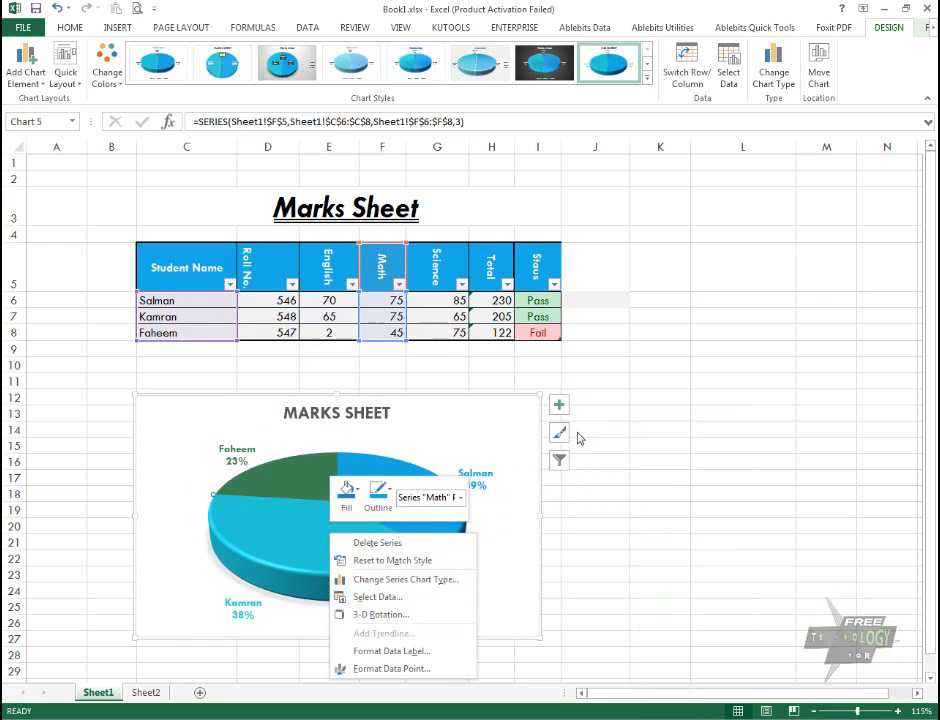
left_click(277, 561)
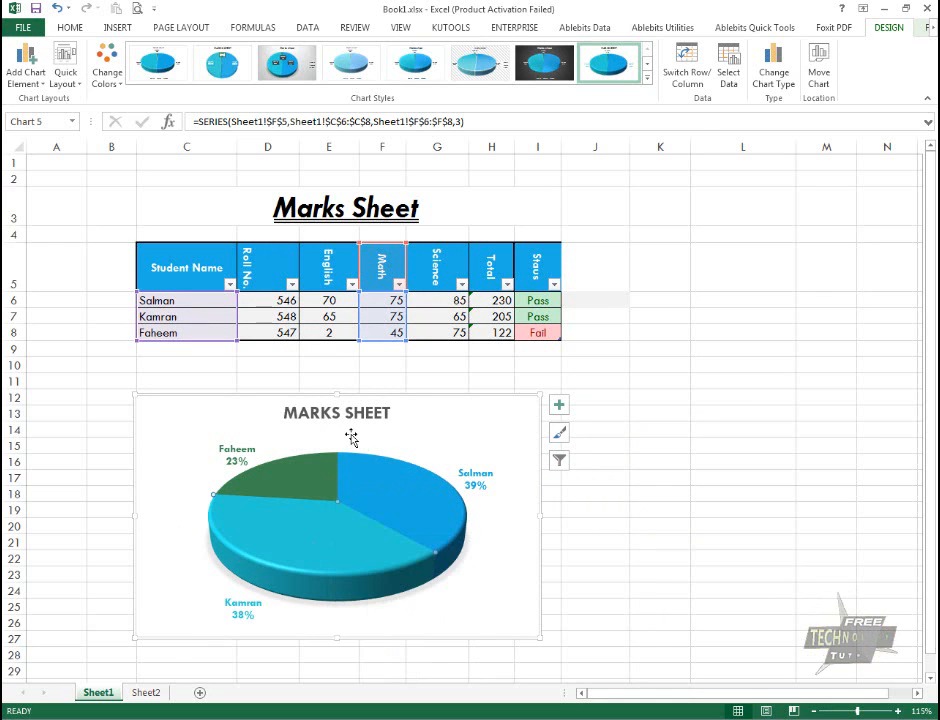
Preview the Bar, Area, X Y (Scatter), Stock, Surface, Radar and Combo chart types for the pie chart.
left_click(776, 68)
left_click(501, 251)
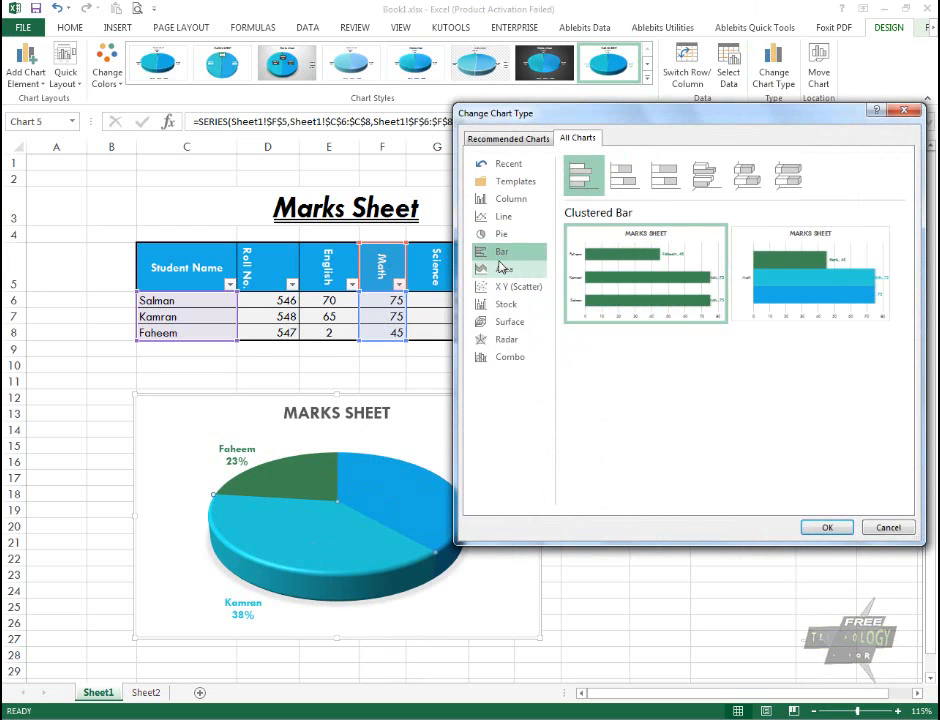
mouse_move(817, 297)
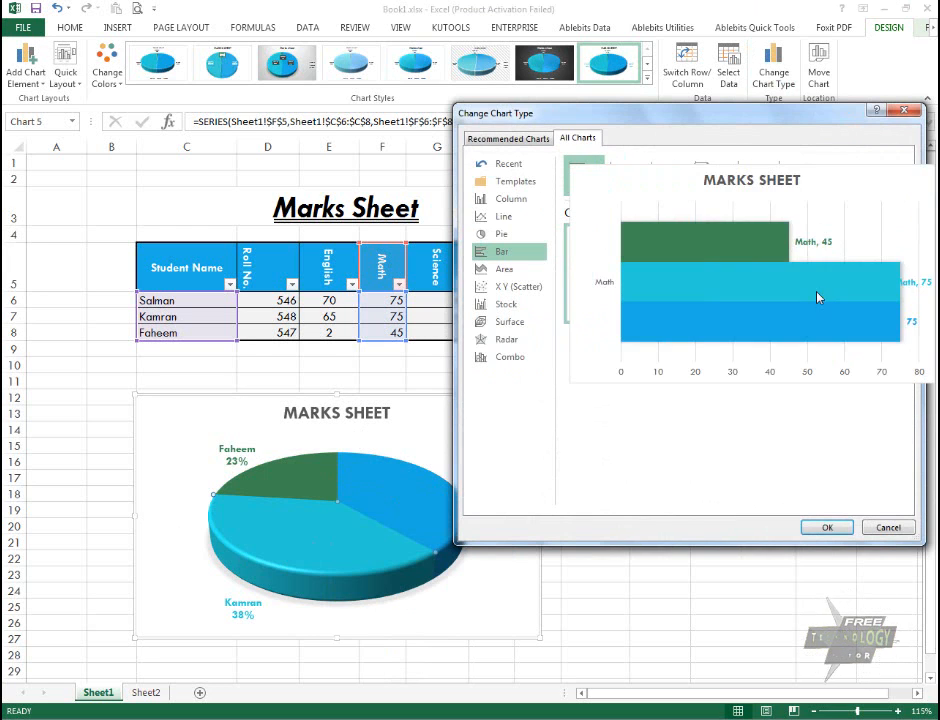
left_click(625, 175)
left_click(503, 268)
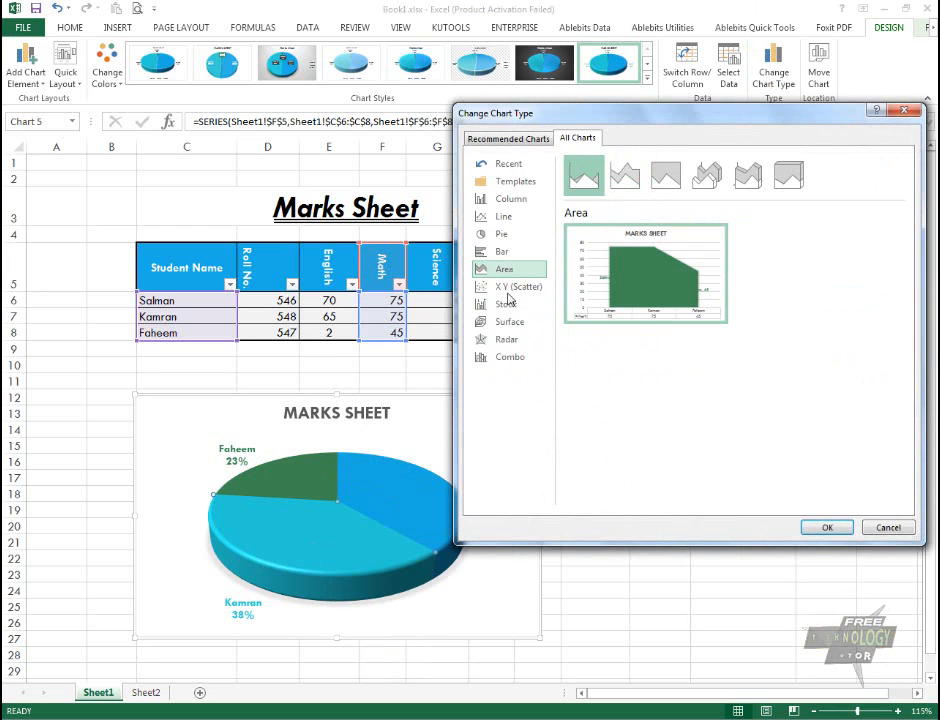
left_click(515, 287)
left_click(508, 304)
left_click(511, 321)
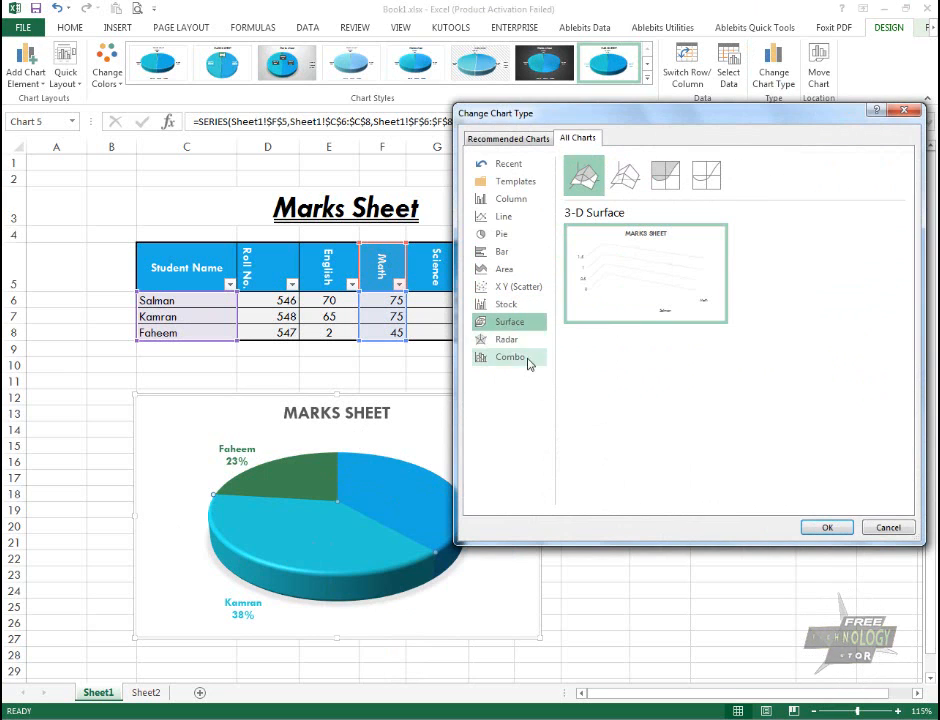
left_click(532, 340)
left_click(520, 357)
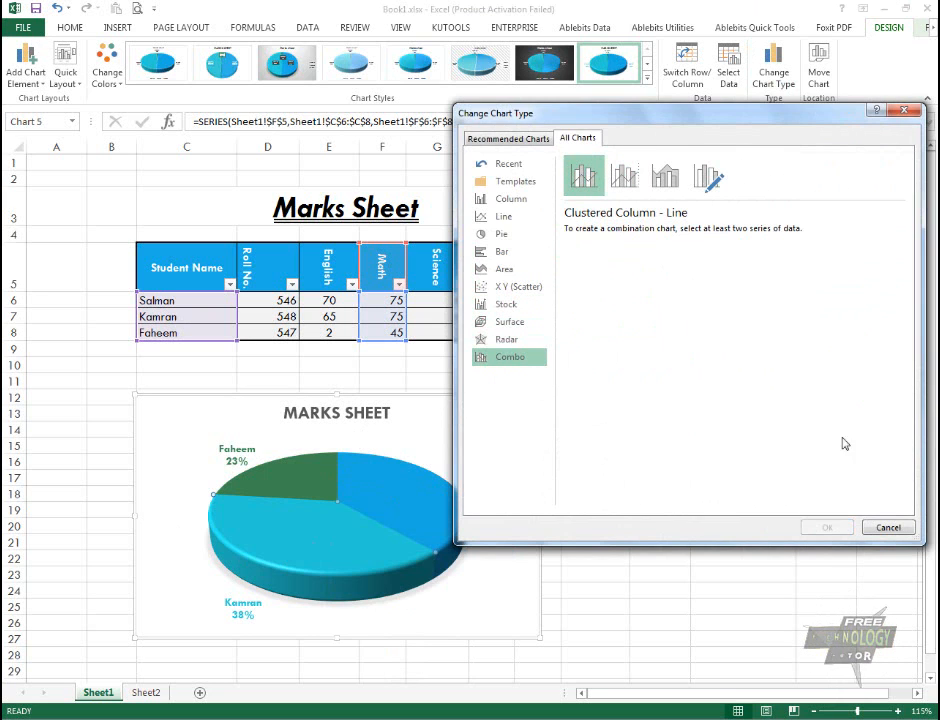
Change the pie chart to the recommended bar chart with horizontal bars for the Math marks.
left_click(508, 138)
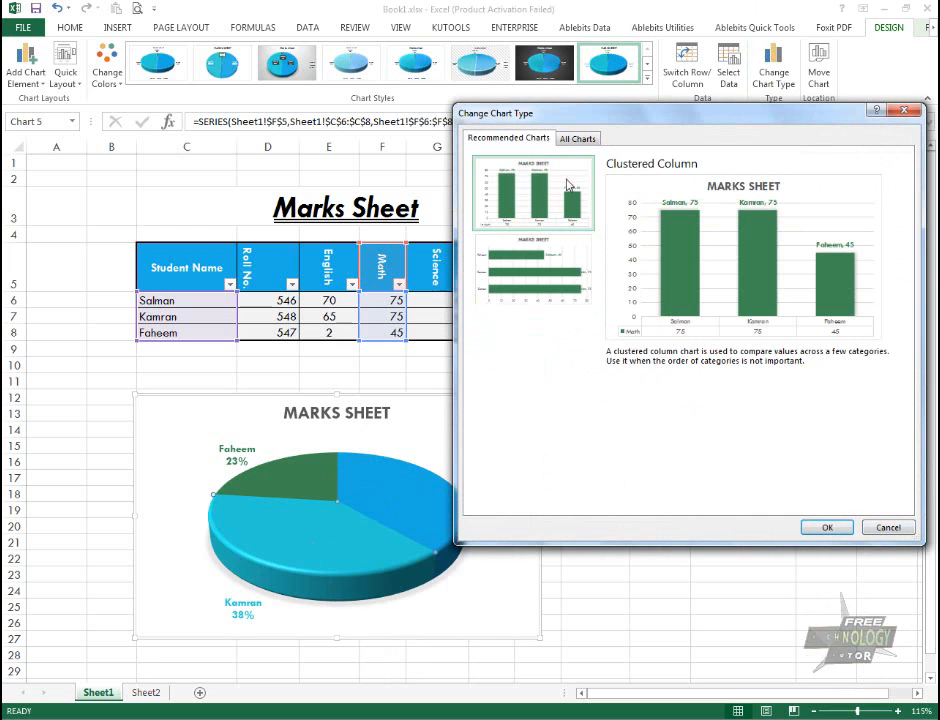
left_click(500, 270)
left_click(505, 195)
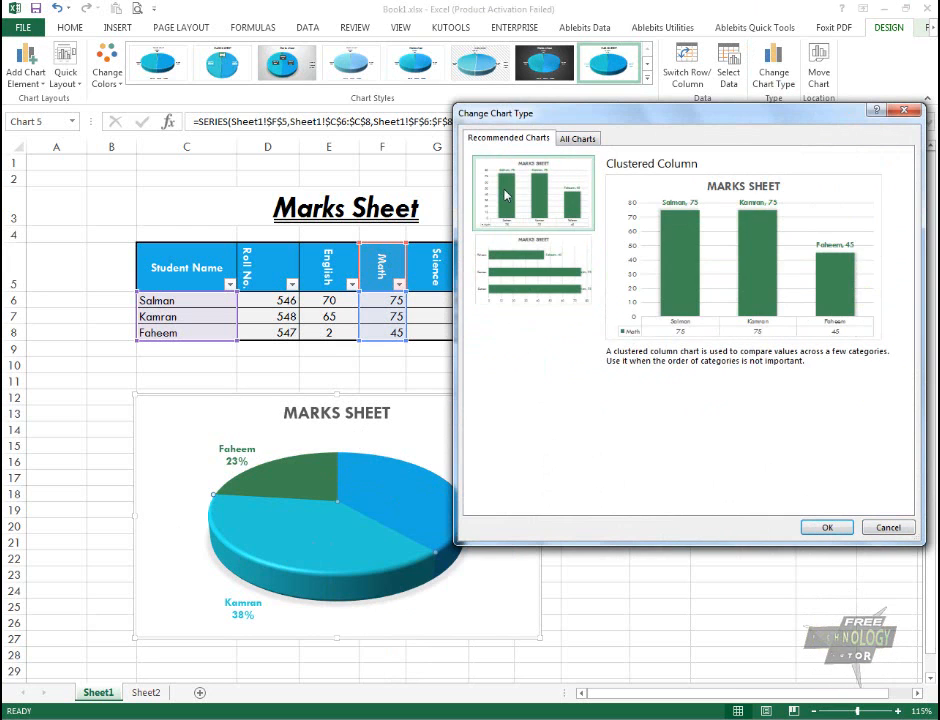
left_click(533, 272)
left_click(827, 527)
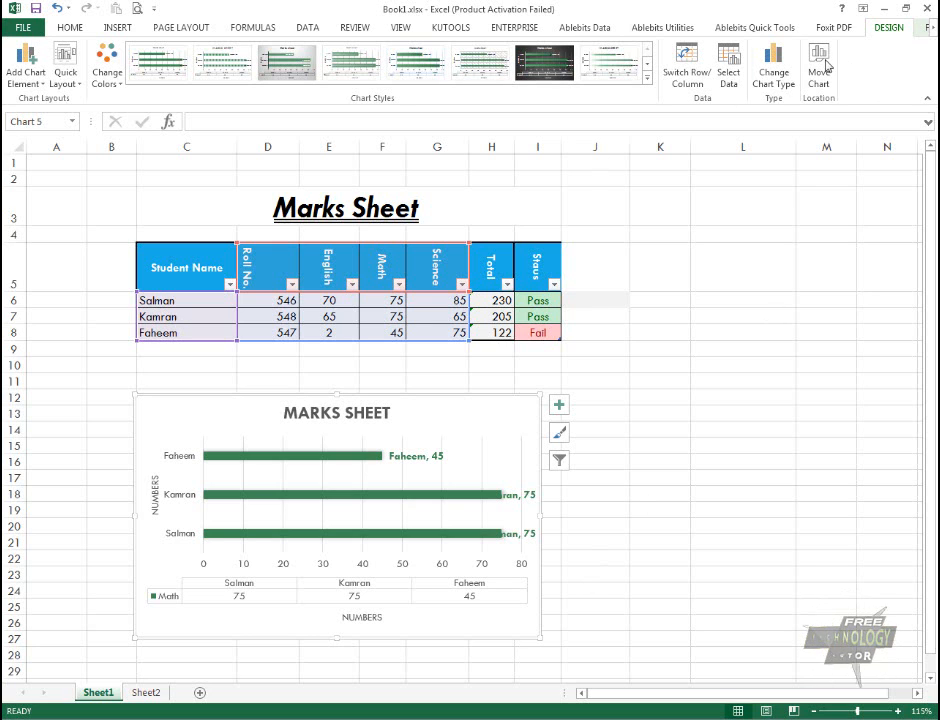
Shift the chart's source data range by one column so it covers the English, Math, Science and Total columns.
left_click(436, 344)
left_click(466, 439)
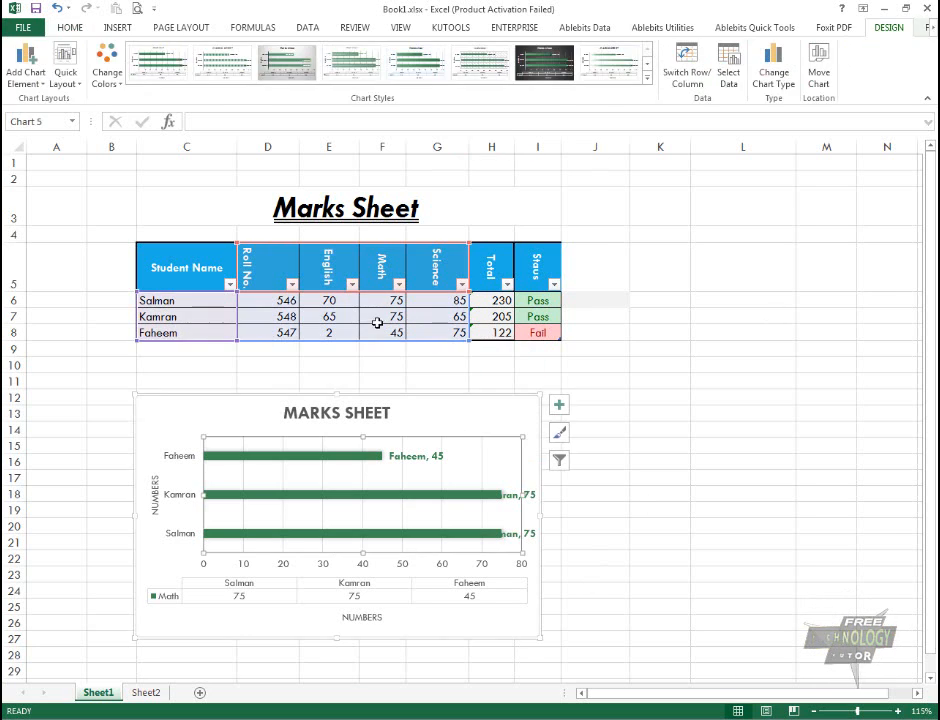
left_click_drag(377, 322, 431, 331)
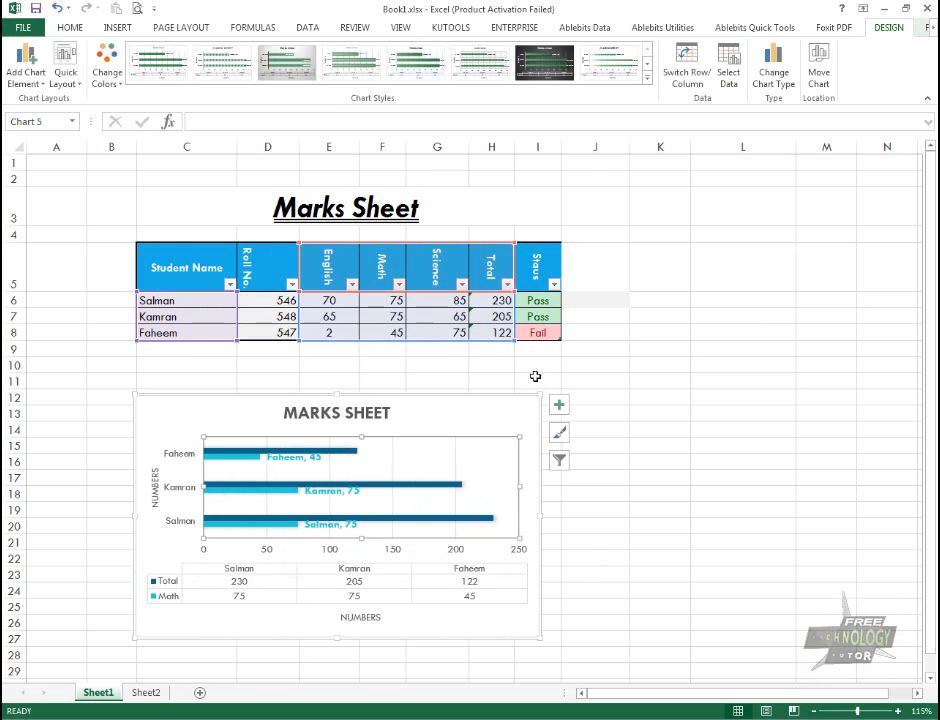
Review the chart's data range, series and category labels in the data source settings, and deselect the chart by selecting cell M7.
left_click(736, 86)
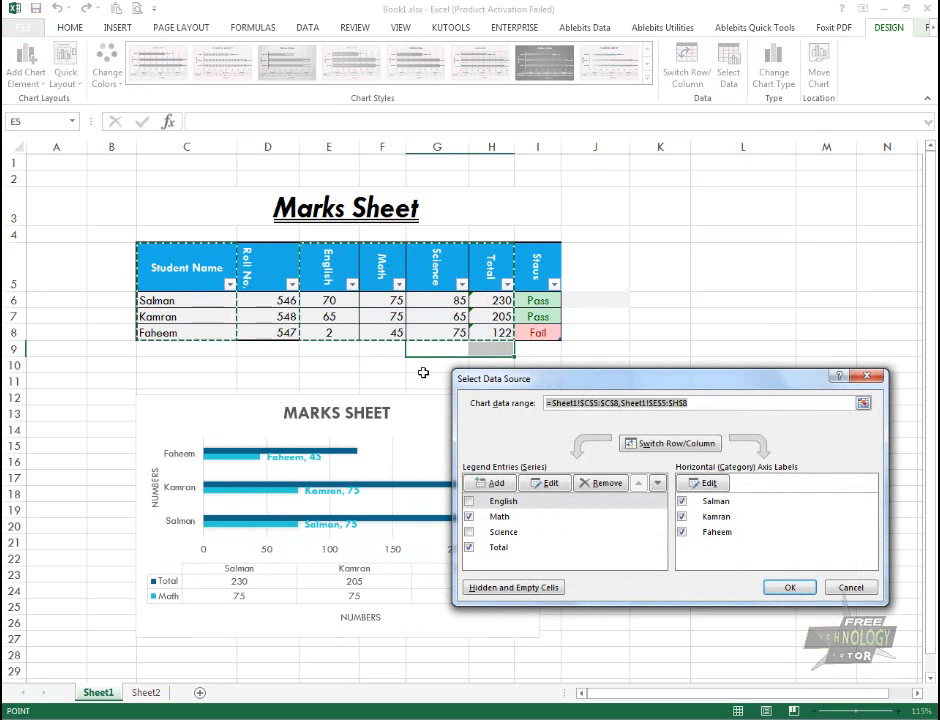
left_click(789, 587)
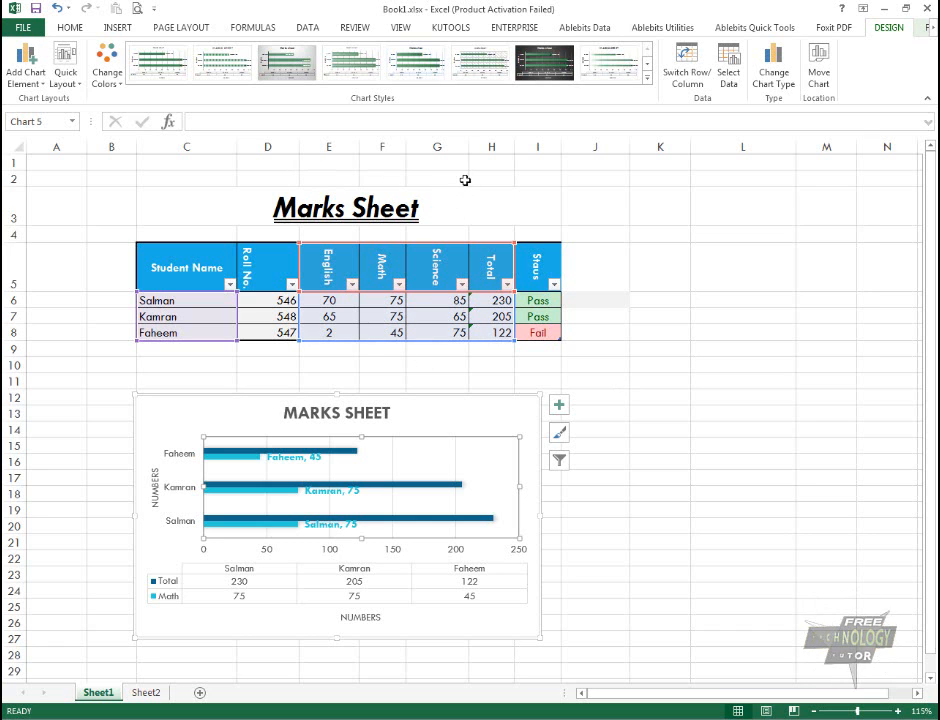
left_click(73, 27)
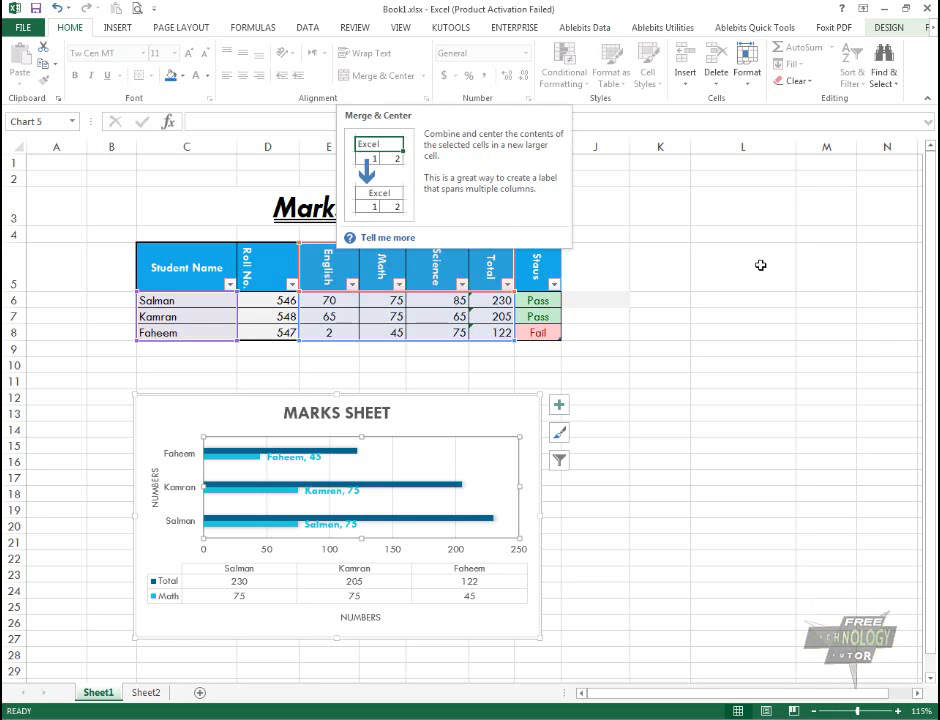
left_click(822, 316)
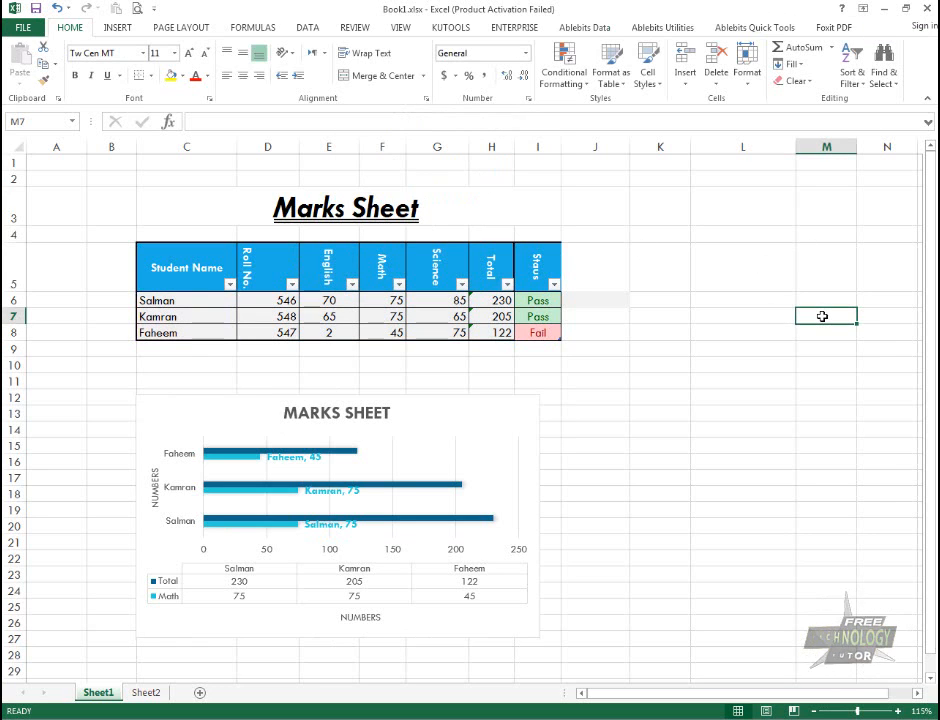